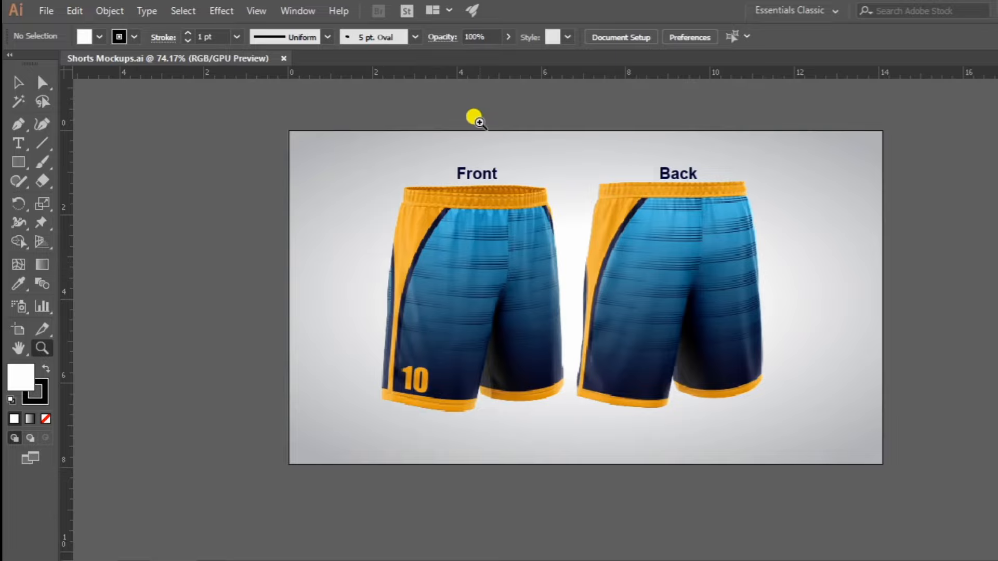
# Create a new document 2000 mm wide and 2000 mm high.
pyautogui.click(57, 12)
pyautogui.click(100, 63)
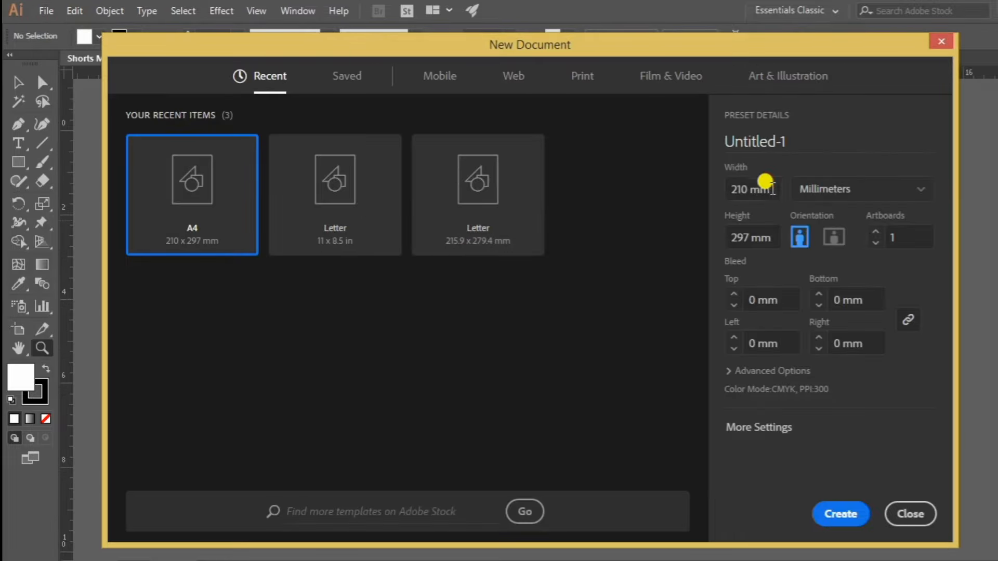
pyautogui.write('2000')
pyautogui.press('Tab')
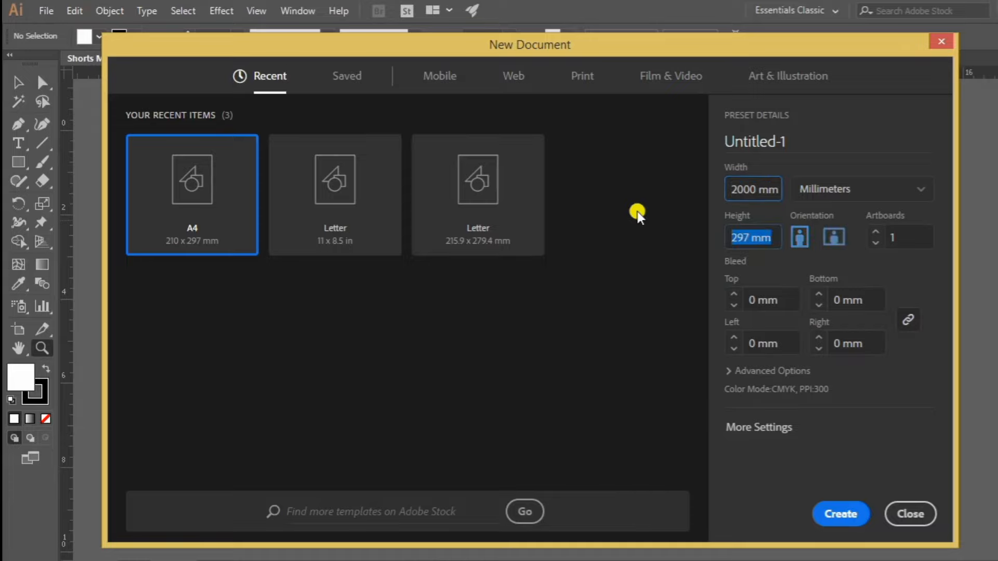
pyautogui.write('2000')
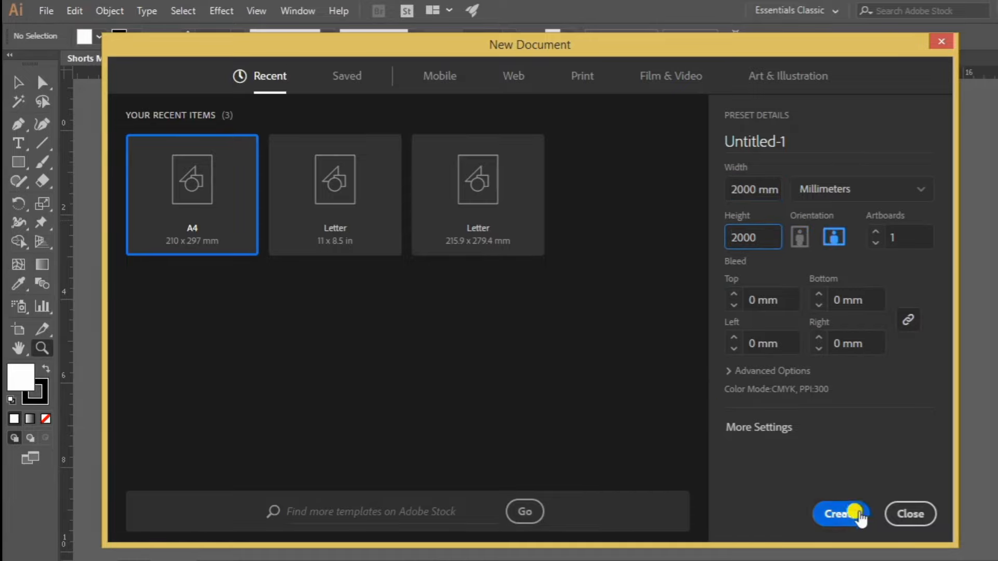
pyautogui.click(815, 494)
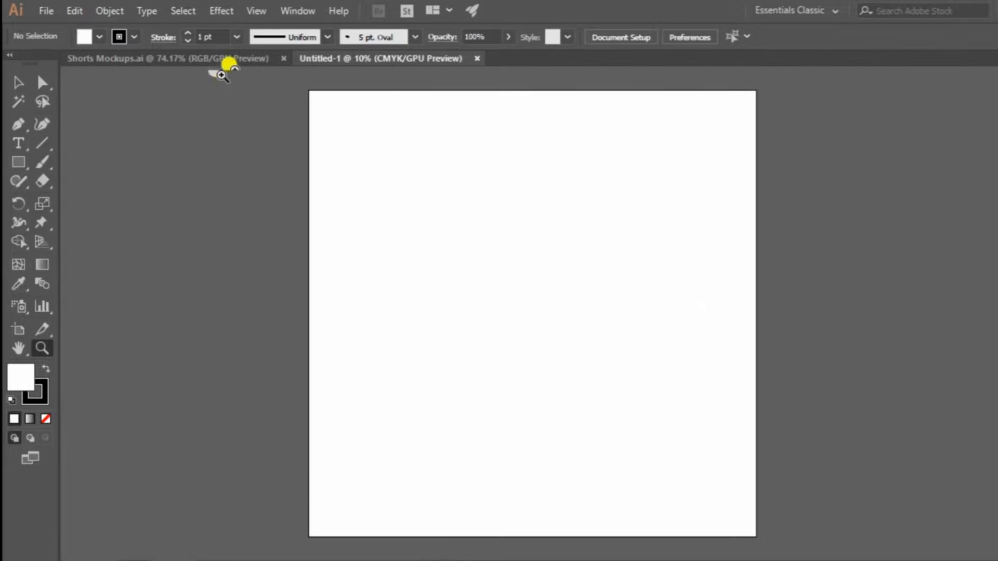
# Copy the labelled front and back shorts from Shorts Mockups.ai into the new Untitled-1 document.
pyautogui.click(260, 59)
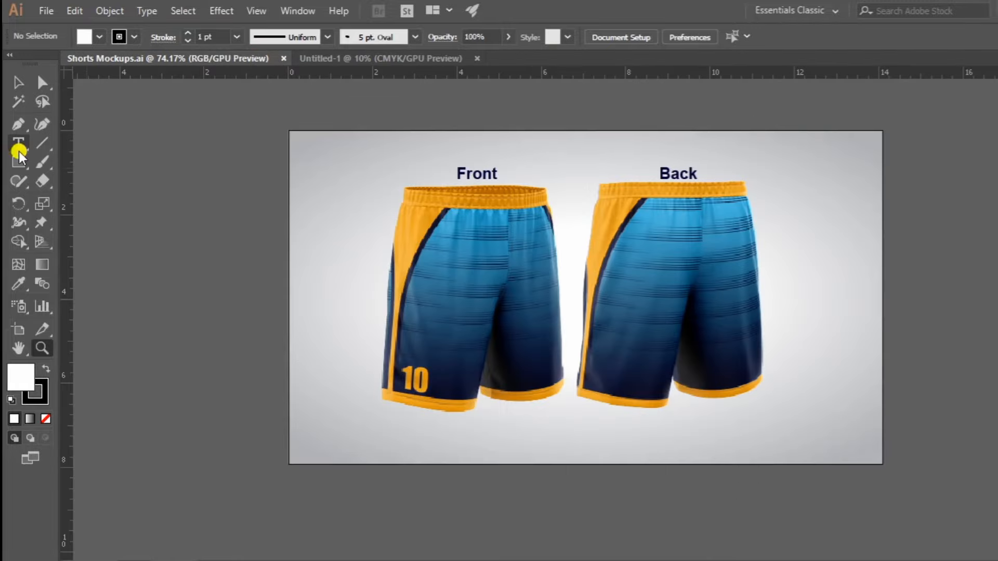
pyautogui.press('v')
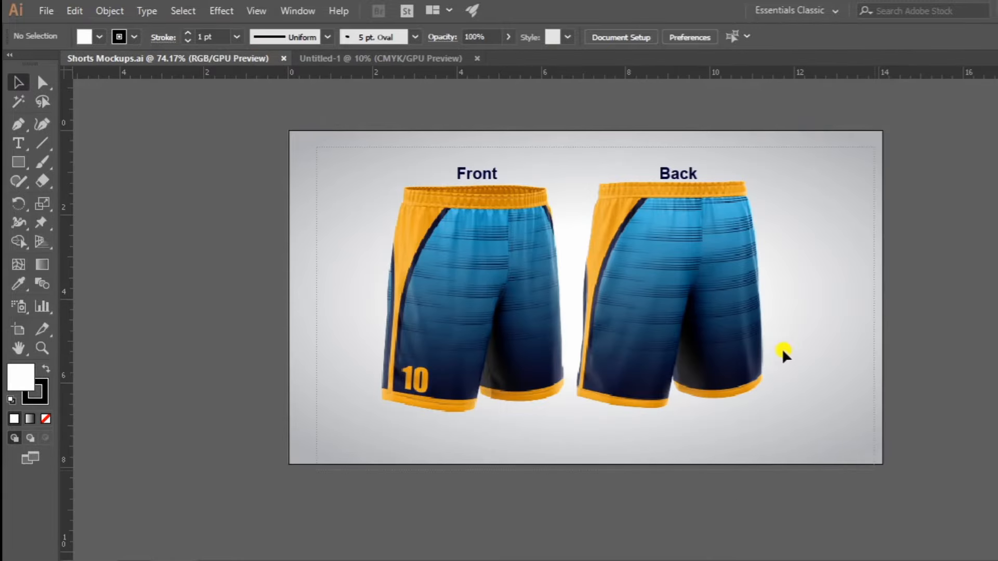
pyautogui.hotkey('ctrl', 'a')
pyautogui.hotkey('ctrl', 'c')
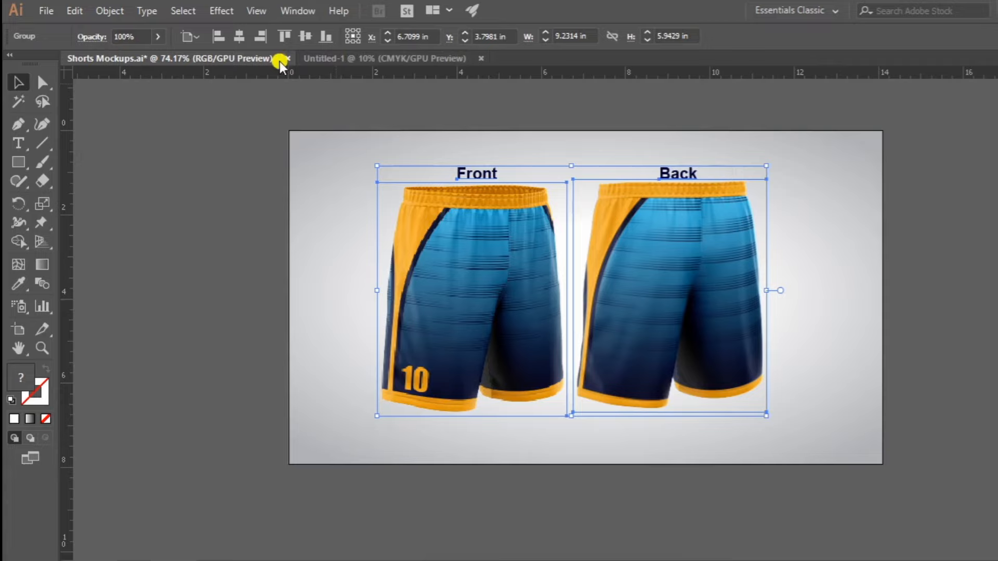
pyautogui.click(372, 55)
pyautogui.hotkey('ctrl', 'v')
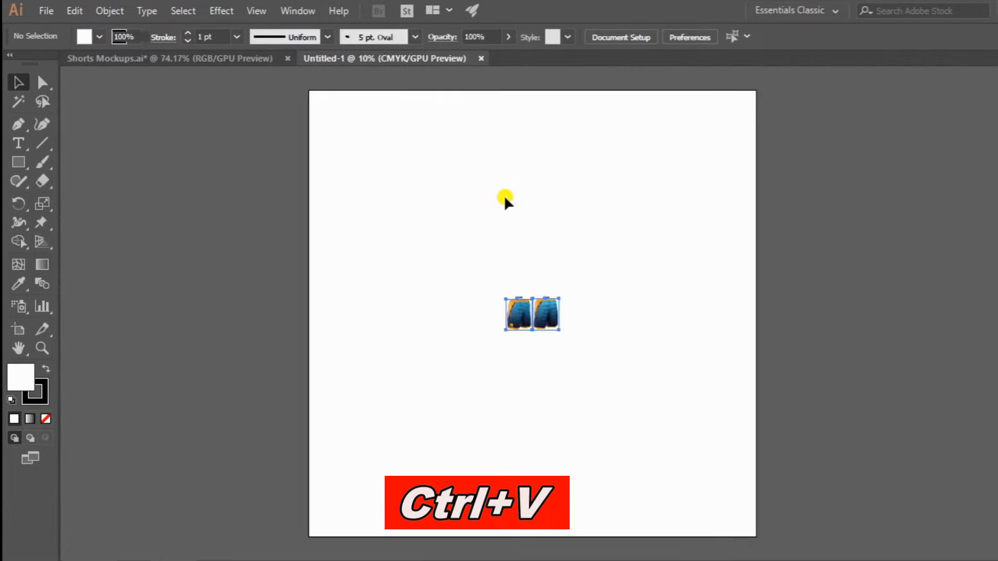
# Enlarge the pasted shorts mockups to about 1027 mm wide and place them beside the artboard's upper left.
pyautogui.moveTo(559, 330); pyautogui.dragTo(644, 388)
pyautogui.moveTo(590, 271); pyautogui.dragTo(237, 153)
pyautogui.moveTo(471, 214); pyautogui.dragTo(588, 252)
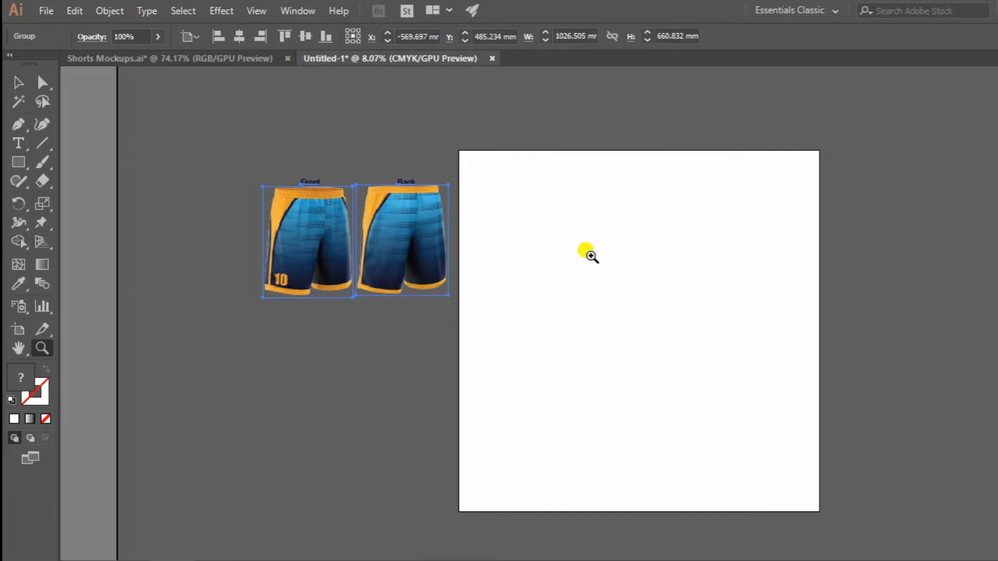
# Open the file Sizes Chart-Shorts.pdf from the Desktop.
pyautogui.click(52, 9)
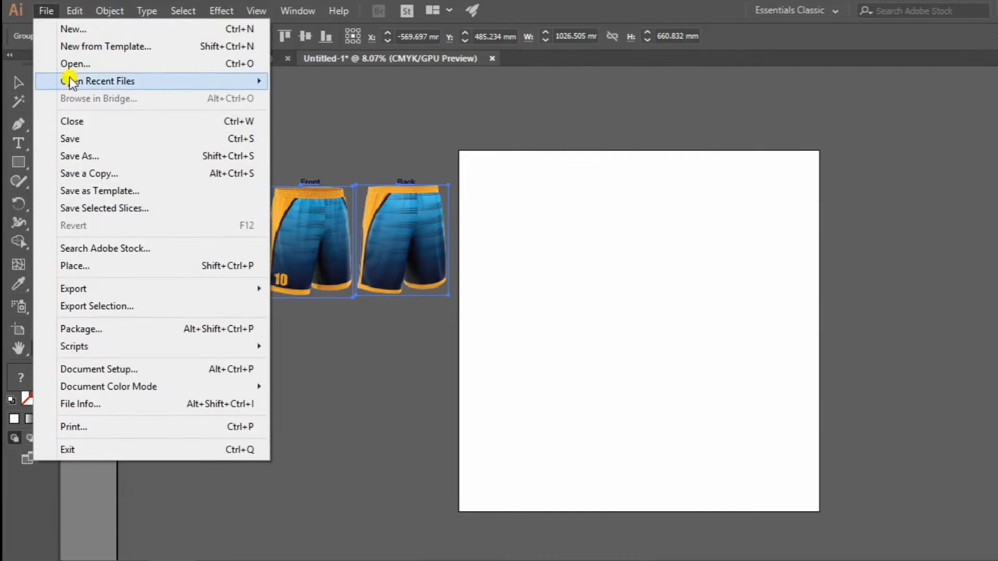
pyautogui.click(111, 63)
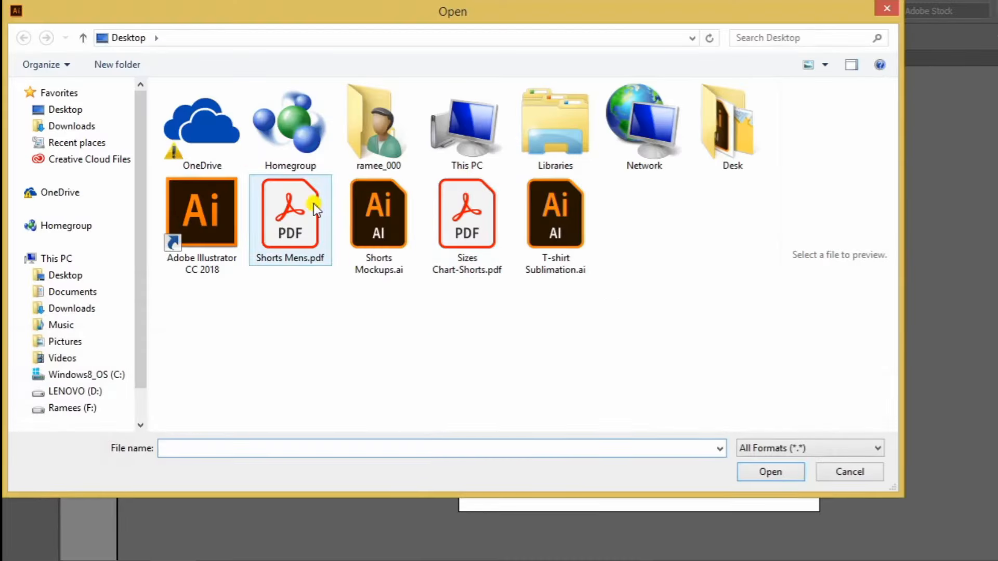
pyautogui.click(296, 203)
pyautogui.doubleClick(466, 209)
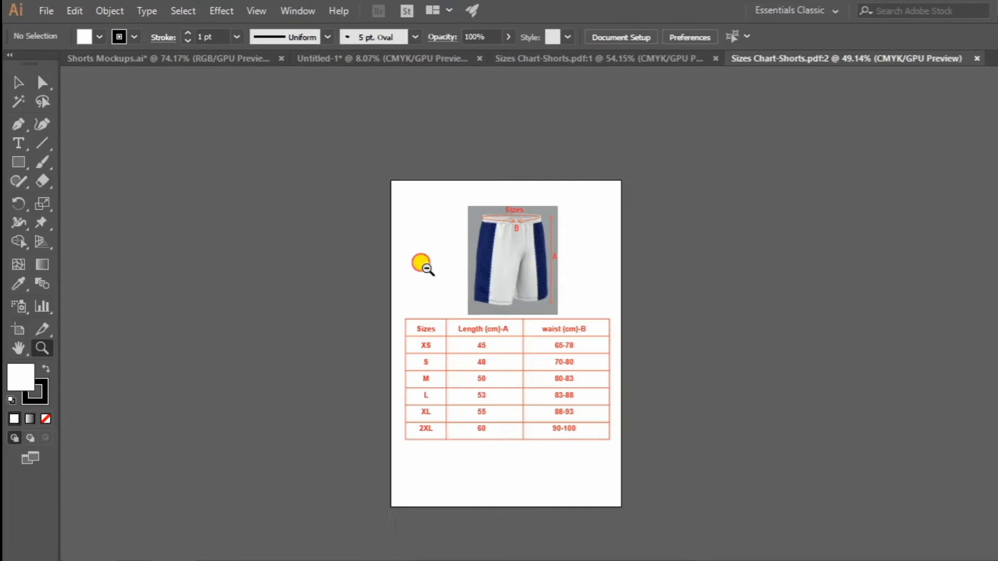
# Examine the shorts drawing with its A and B dimensions and the table of lengths and waists per size.
pyautogui.moveTo(505, 213); pyautogui.dragTo(698, 242)
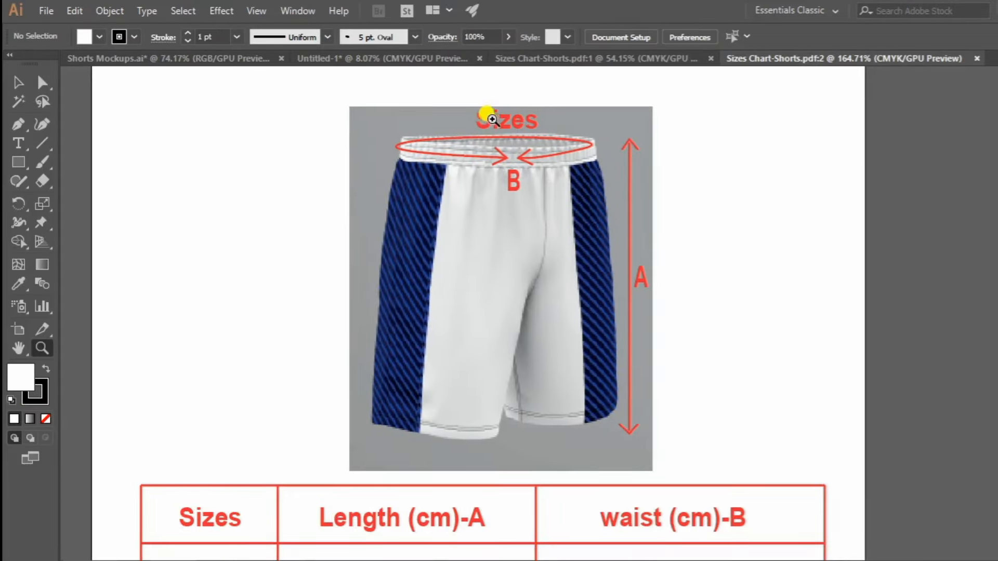
pyautogui.moveTo(685, 365); pyautogui.dragTo(598, 275)
pyautogui.moveTo(642, 210); pyautogui.dragTo(629, 253)
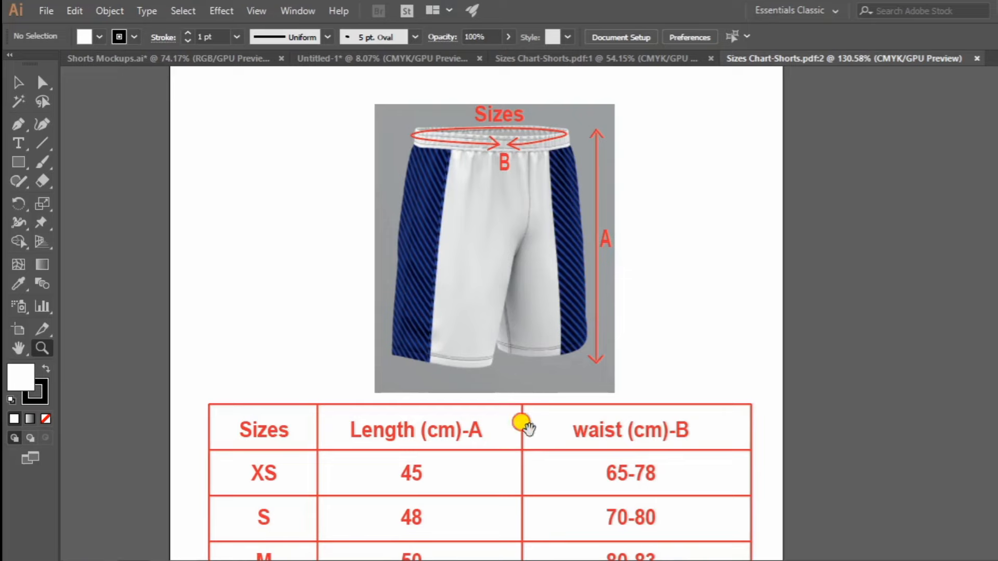
pyautogui.moveTo(524, 424); pyautogui.dragTo(544, 280)
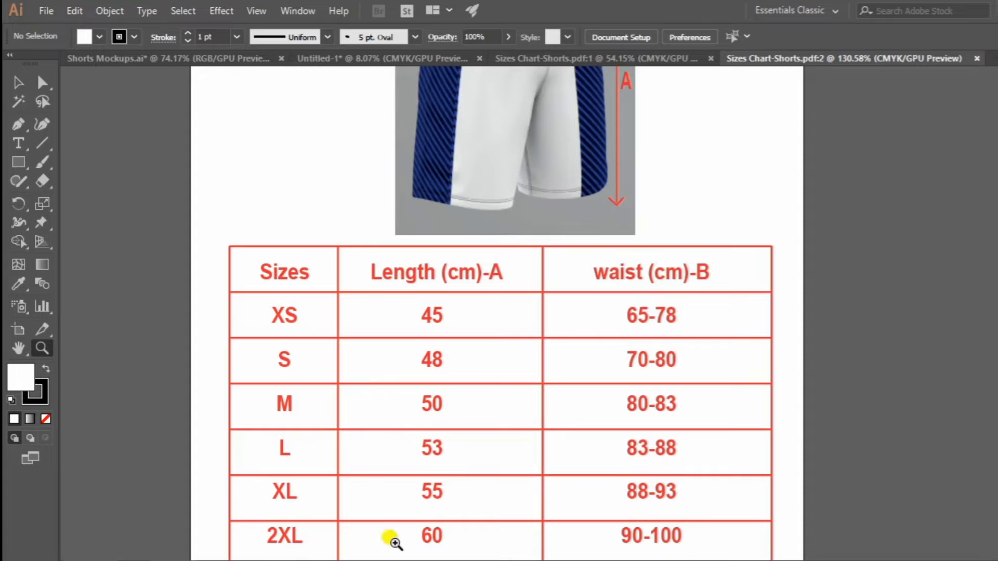
pyautogui.moveTo(516, 541); pyautogui.dragTo(499, 513)
pyautogui.moveTo(521, 368); pyautogui.dragTo(404, 440)
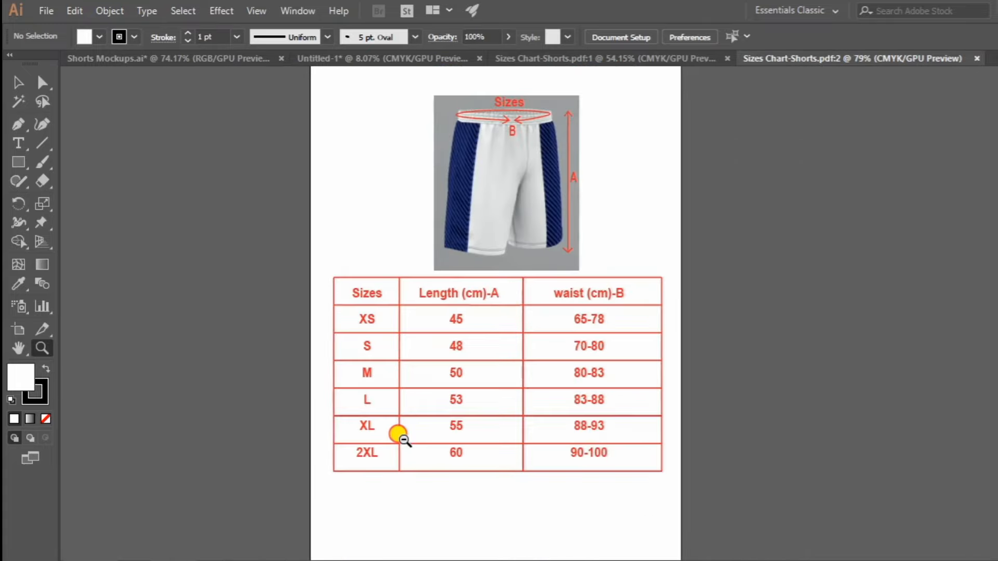
pyautogui.moveTo(463, 338)
pyautogui.mouseDown()
pyautogui.moveTo(423, 289)
pyautogui.moveTo(474, 325)
pyautogui.moveTo(456, 335)
pyautogui.mouseUp()
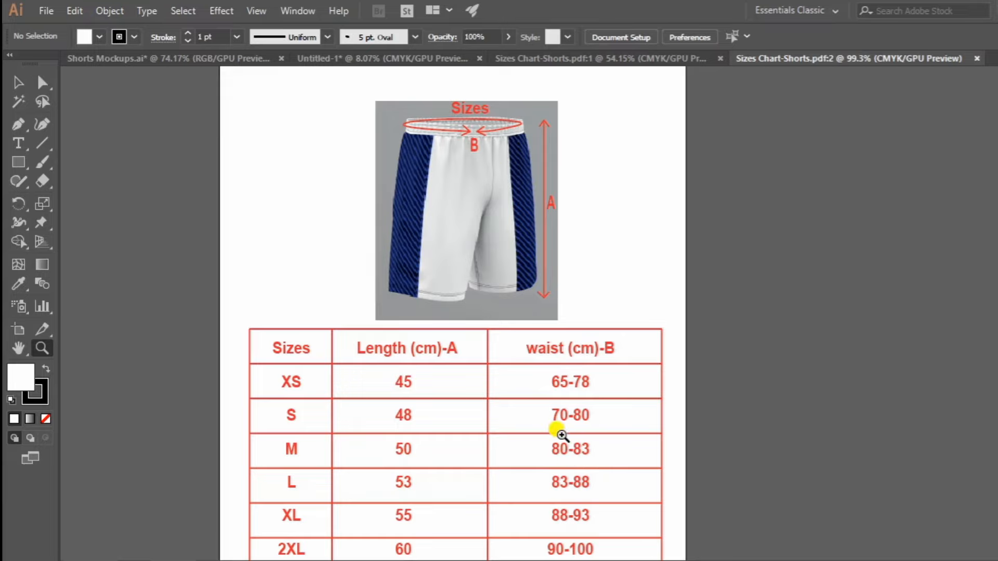
pyautogui.keyDown('alt'); pyautogui.click(468, 312); pyautogui.keyUp('alt')
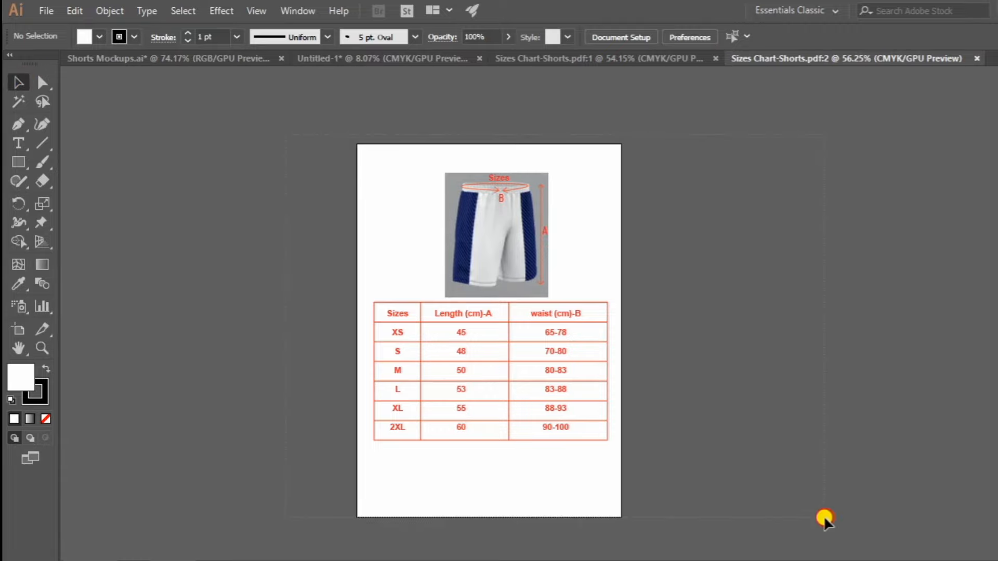
# Group the entire size chart, copy it into the Untitled-1 document and close the PDF windows.
pyautogui.hotkey('ctrl', 'a')
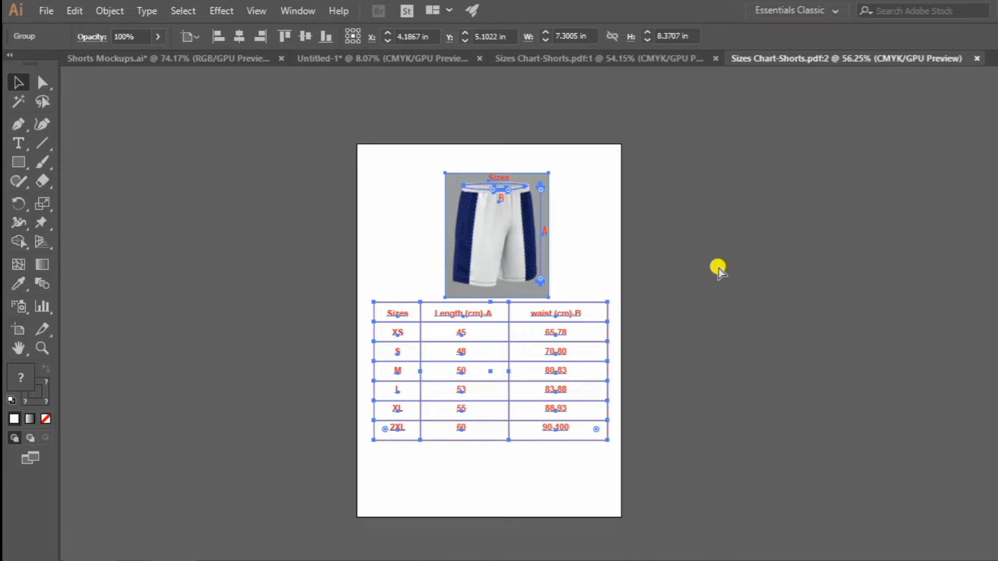
pyautogui.hotkey('ctrl', 'g')
pyautogui.click(977, 58)
pyautogui.hotkey('ctrl', 'c')
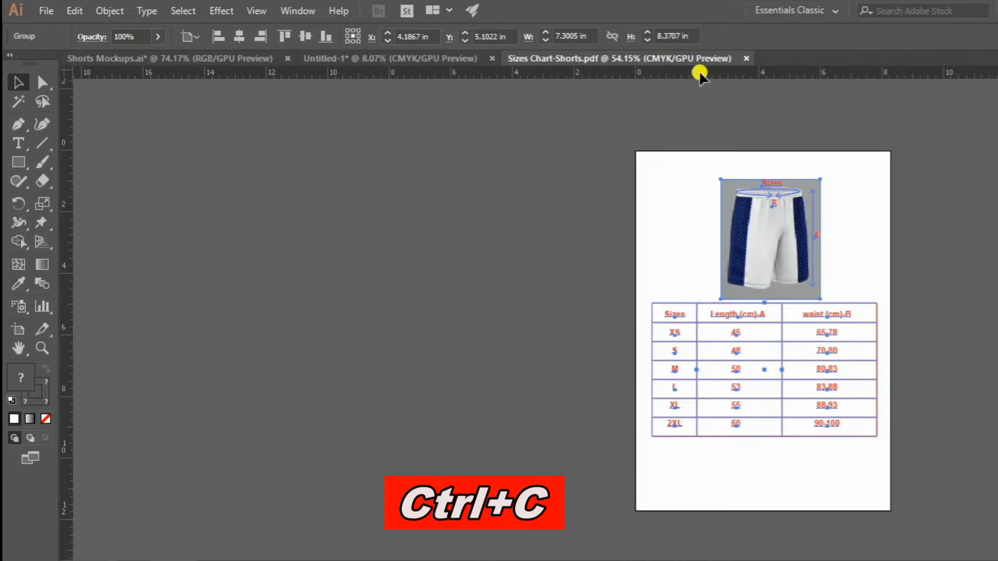
pyautogui.click(745, 58)
pyautogui.hotkey('ctrl', 'v')
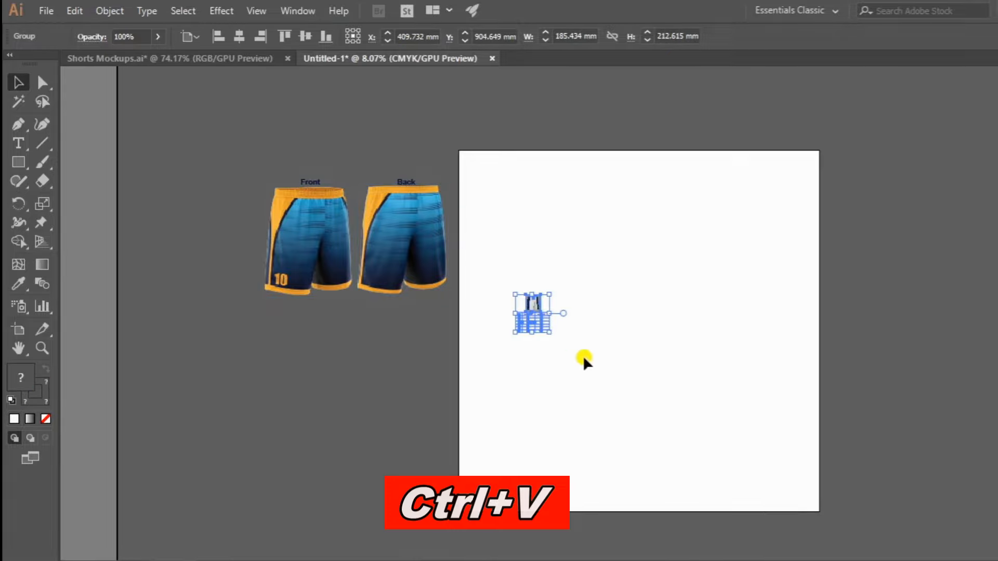
# Enlarge the size chart to about 947 mm wide and place it beneath the shorts mockups beside the artboard.
pyautogui.moveTo(543, 330); pyautogui.dragTo(660, 460)
pyautogui.click(650, 441)
pyautogui.click(632, 391)
pyautogui.moveTo(581, 318); pyautogui.dragTo(365, 352)
pyautogui.press('z')
pyautogui.moveTo(359, 286); pyautogui.dragTo(518, 280)
pyautogui.moveTo(607, 259); pyautogui.dragTo(495, 289)
pyautogui.moveTo(454, 313); pyautogui.dragTo(538, 349)
pyautogui.moveTo(539, 239)
pyautogui.mouseDown()
pyautogui.moveTo(530, 284)
pyautogui.moveTo(538, 249)
pyautogui.mouseUp()
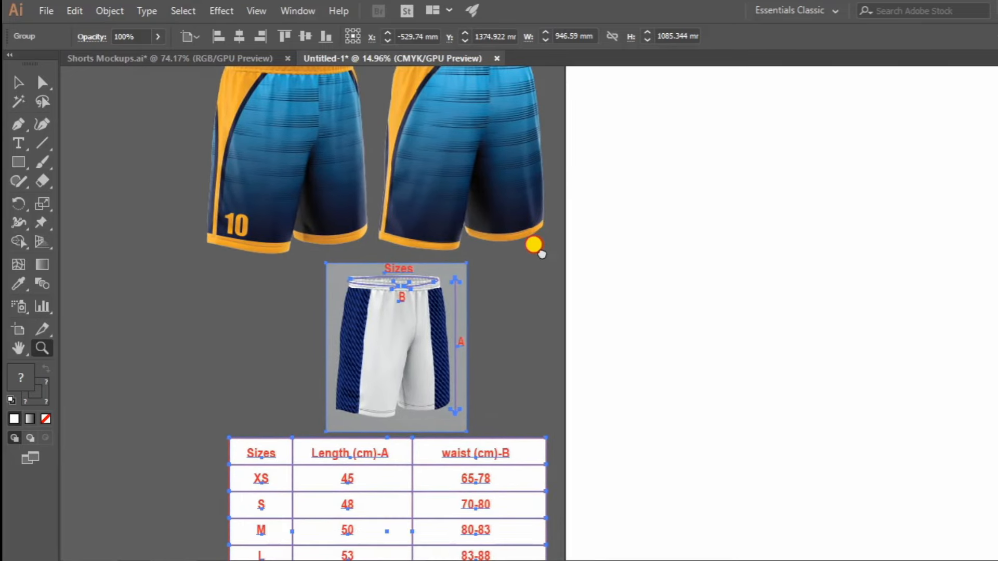
pyautogui.press('v')
pyautogui.click(554, 292)
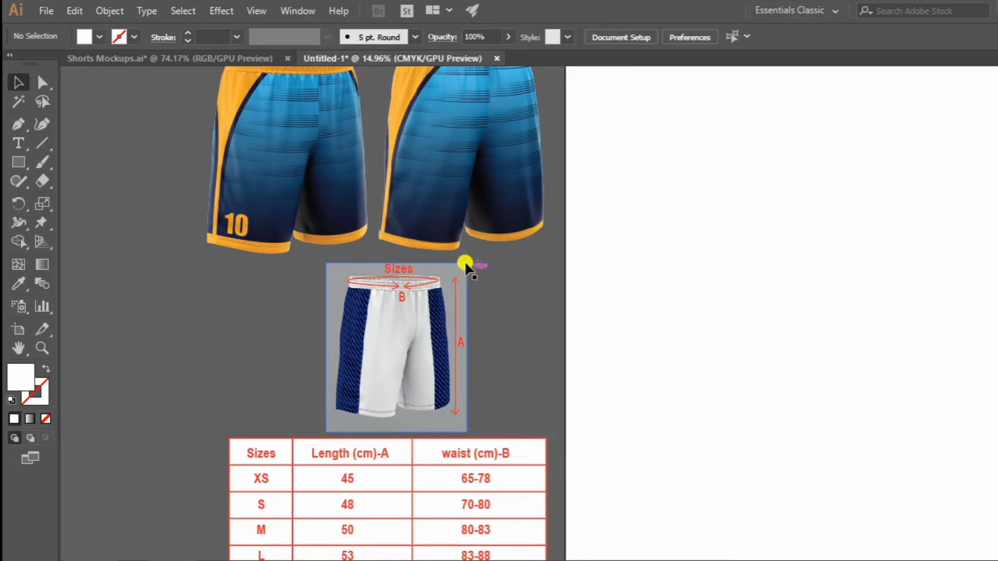
pyautogui.moveTo(465, 139); pyautogui.dragTo(412, 179)
pyautogui.press('z')
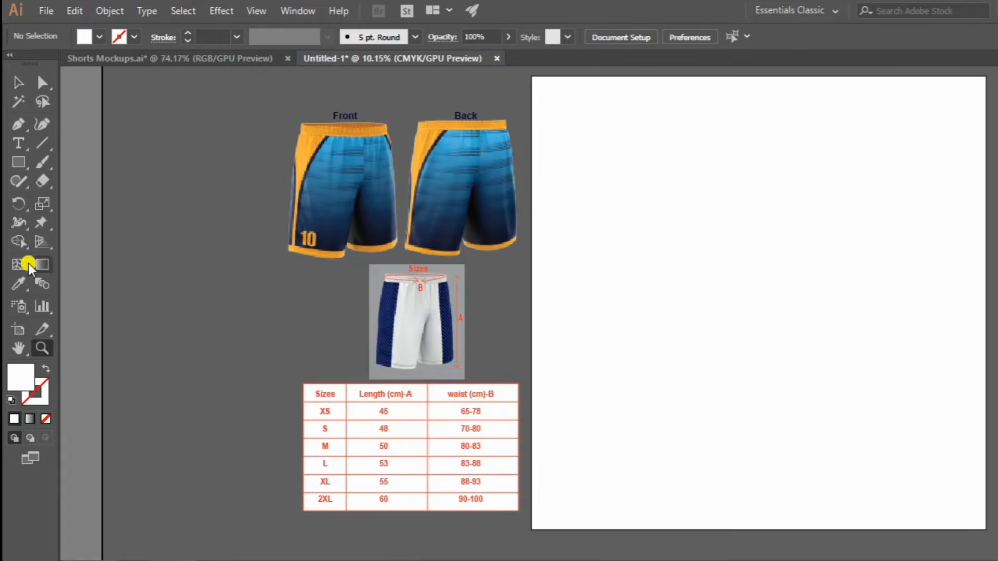
# Sample the orange of the front shorts' side panel as the fill colour for the Rectangle tool.
pyautogui.click(21, 285)
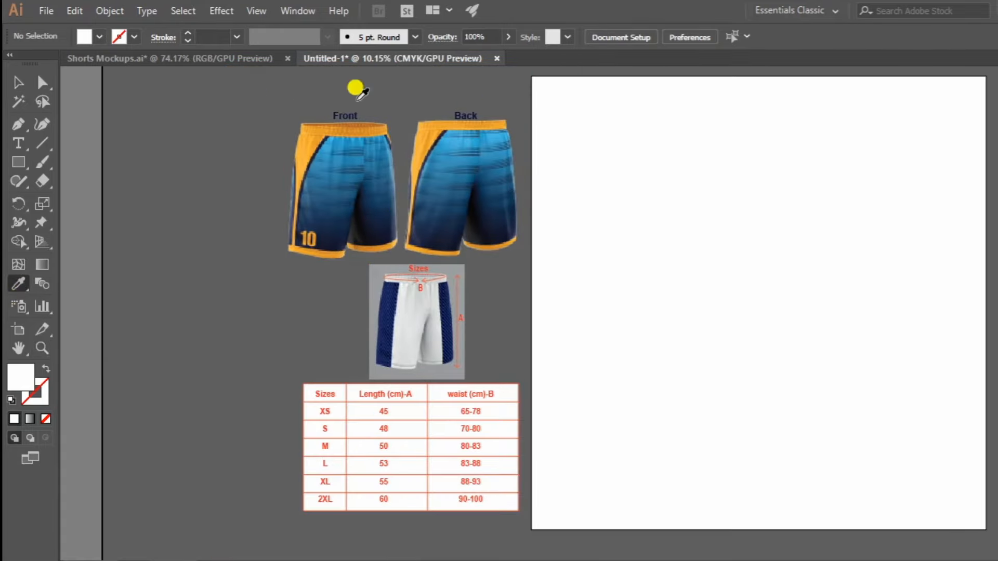
pyautogui.click(307, 146)
pyautogui.moveTo(760, 287); pyautogui.dragTo(604, 279)
pyautogui.press('m')
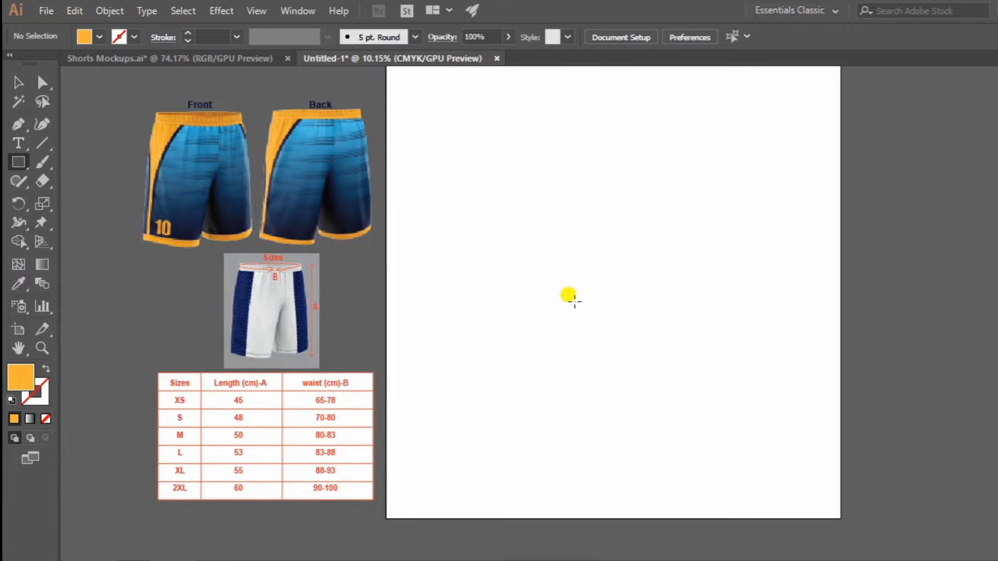
# Show the rulers and set their units to centimetres.
pyautogui.click(300, 11)
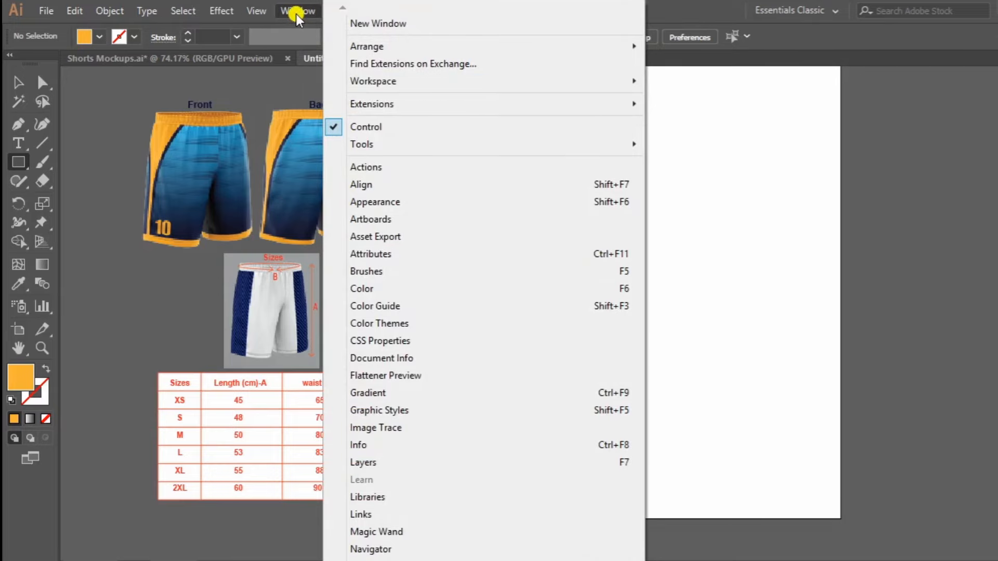
pyautogui.moveTo(267, 11)
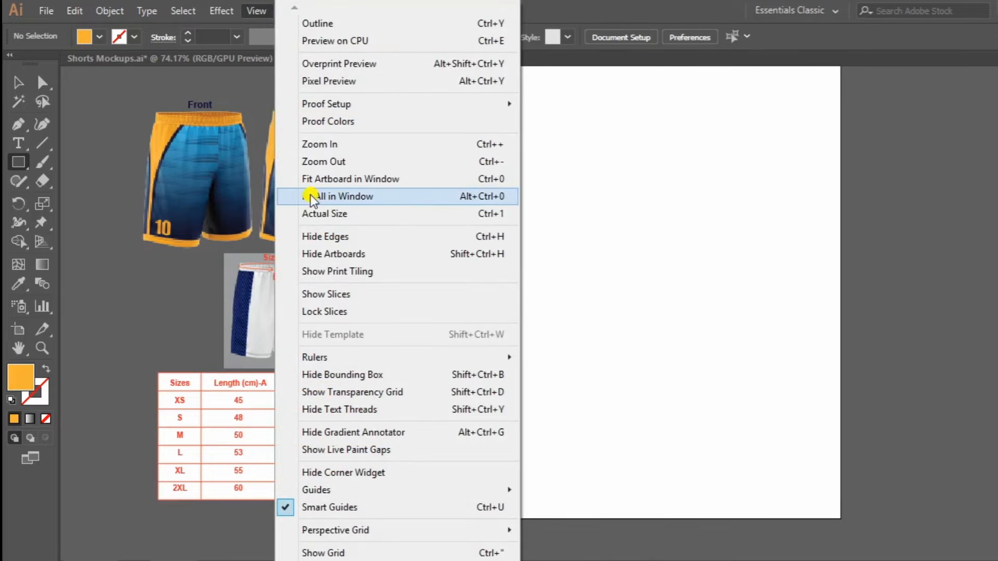
pyautogui.moveTo(328, 359)
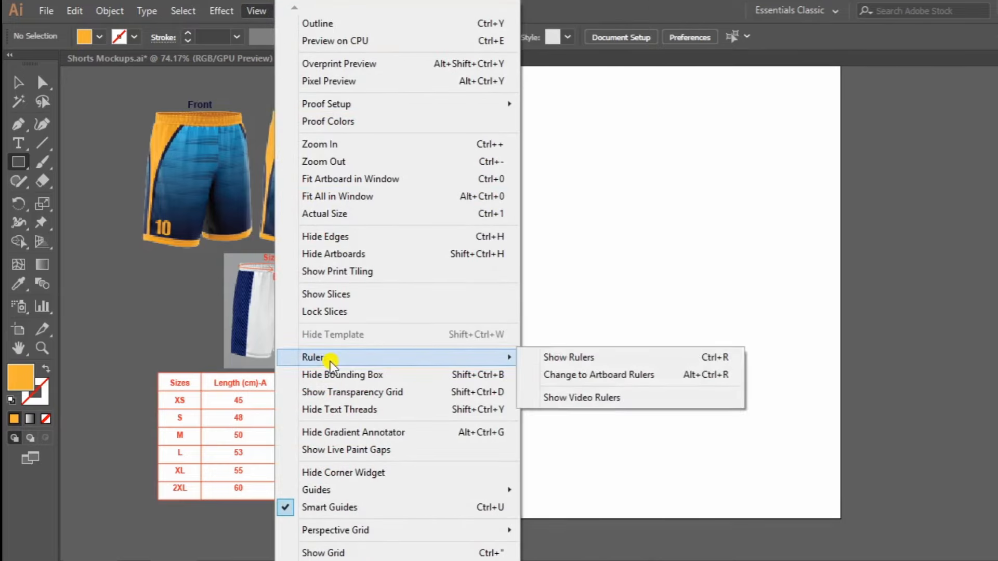
pyautogui.click(582, 358)
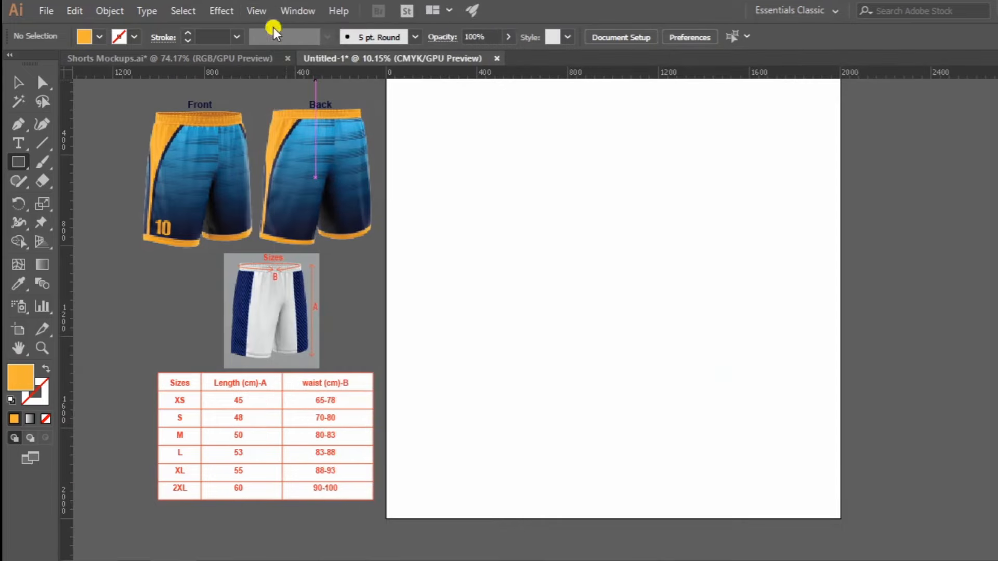
pyautogui.rightClick(464, 74)
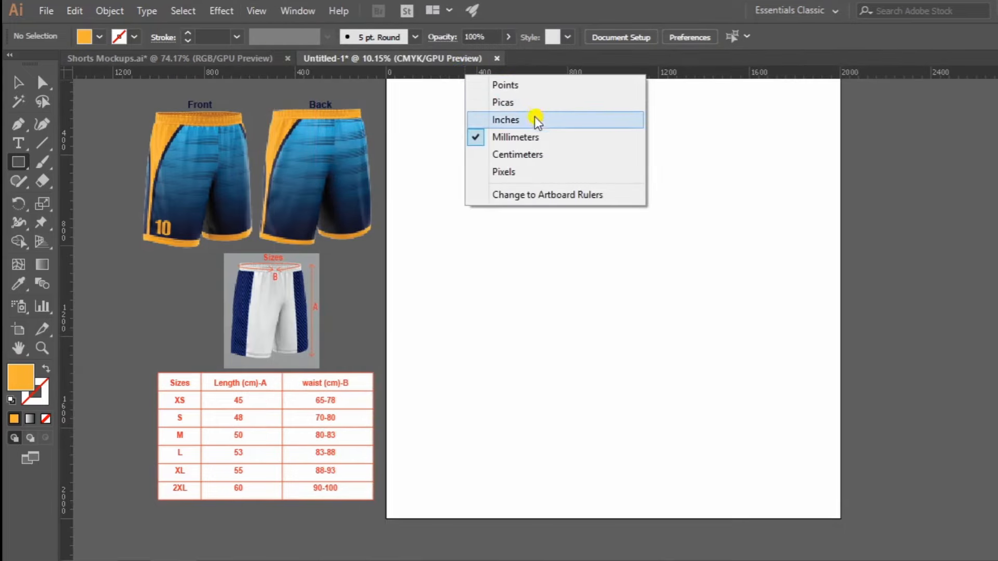
pyautogui.click(517, 154)
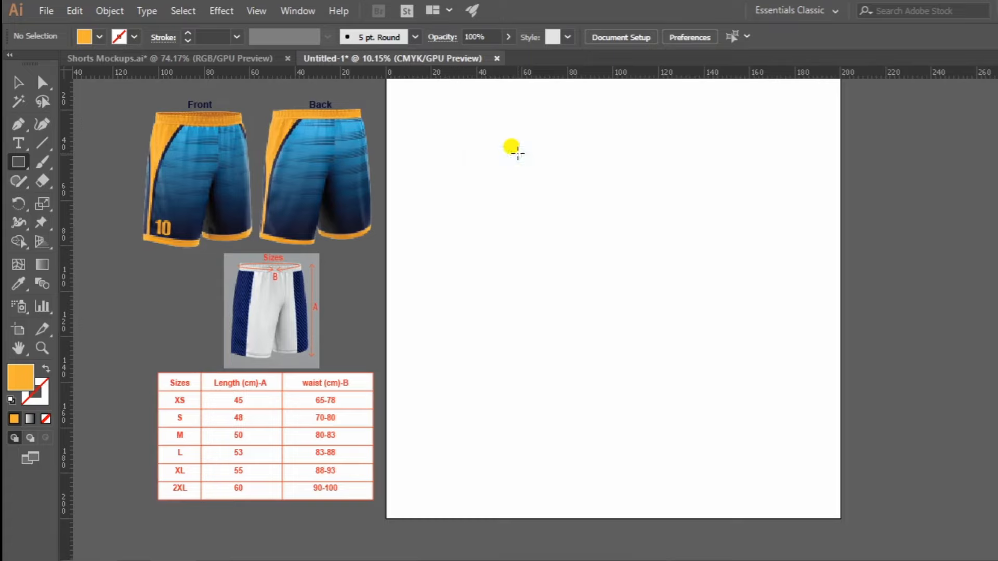
# Create an orange rectangle 78 cm wide and 60 cm high on the artboard.
pyautogui.click(535, 245)
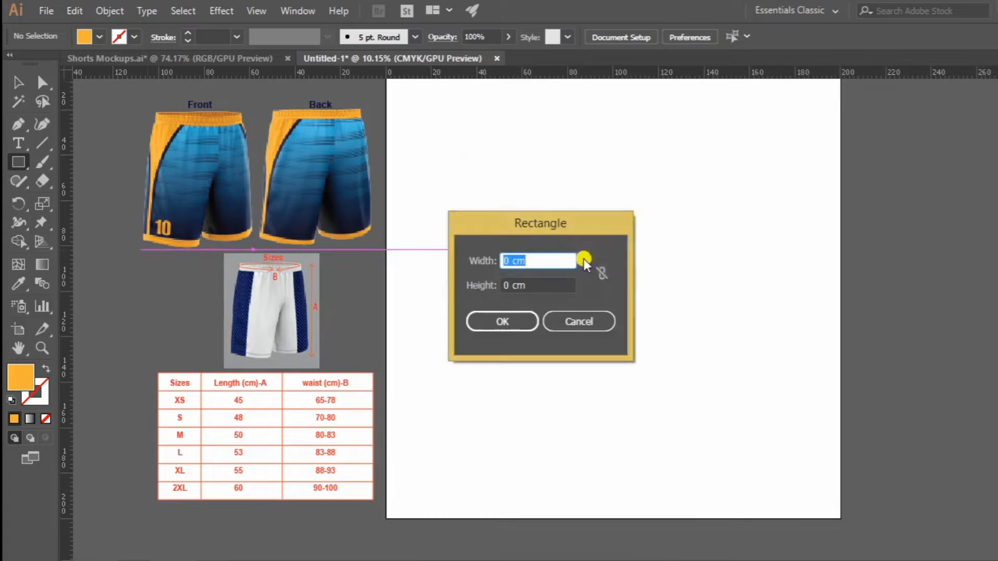
pyautogui.press('Tab')
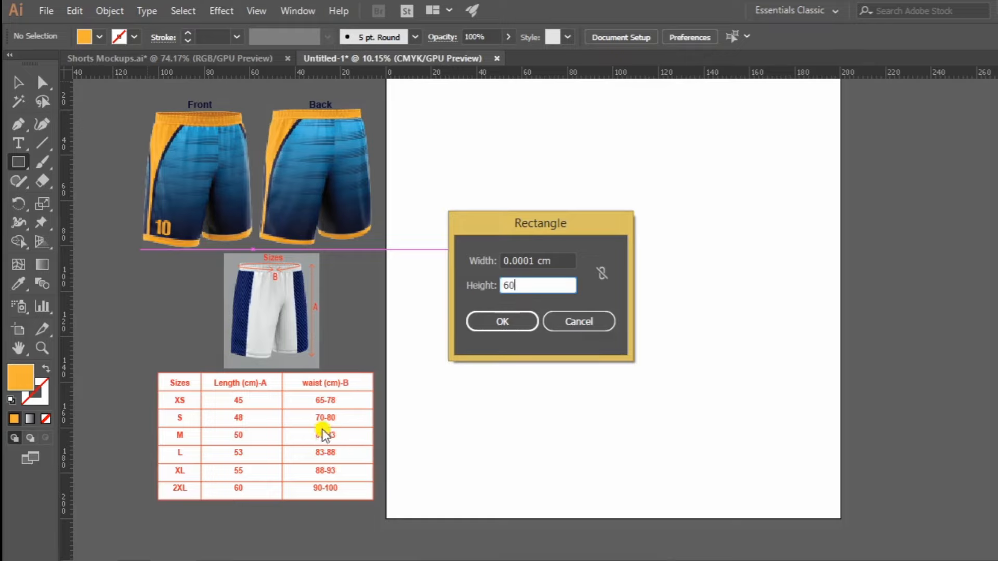
pyautogui.click(551, 260)
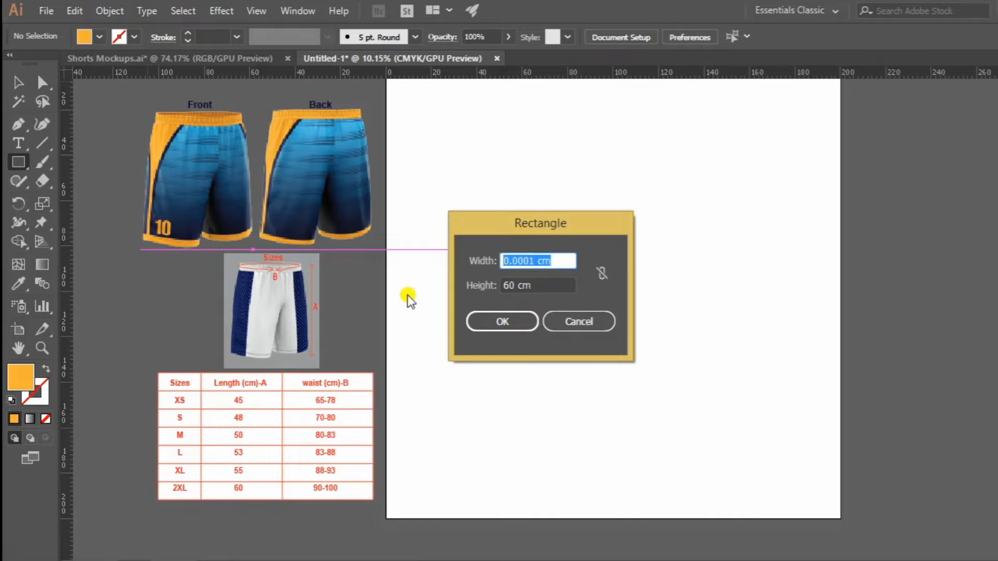
pyautogui.write('78')
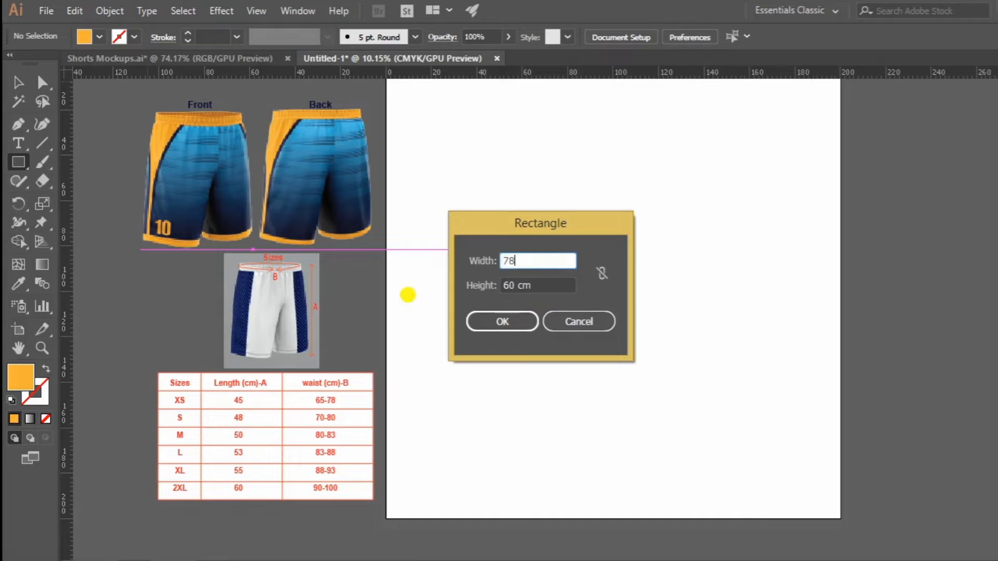
pyautogui.click(502, 318)
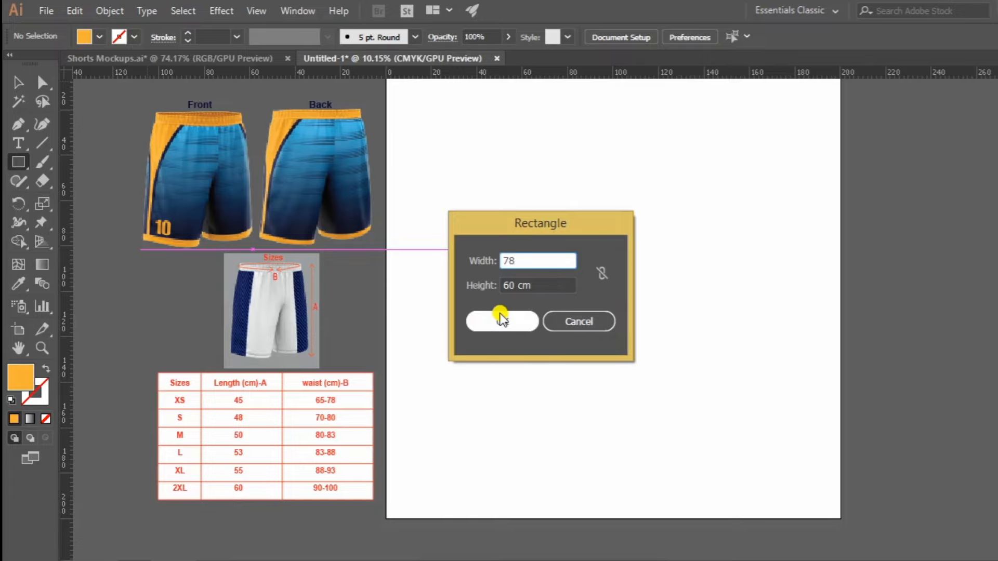
# Move the orange rectangle to about 48 cm from the artboard's left edge and 31 cm from its top edge.
pyautogui.press('z')
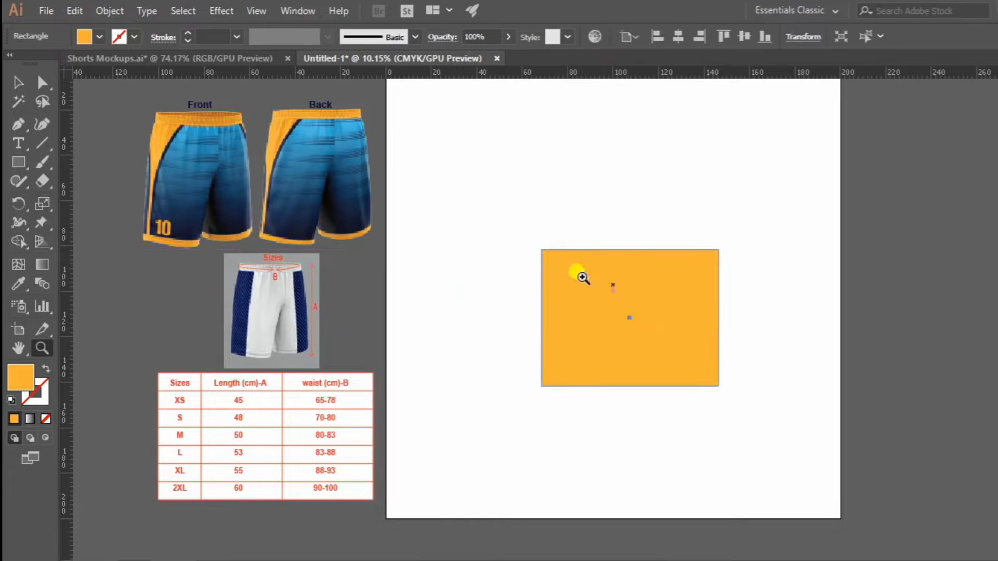
pyautogui.click(434, 307)
pyautogui.press('v')
pyautogui.moveTo(545, 330); pyautogui.dragTo(575, 284)
pyautogui.moveTo(201, 438); pyautogui.dragTo(264, 440)
pyautogui.moveTo(634, 375); pyautogui.dragTo(272, 405)
pyautogui.moveTo(404, 242); pyautogui.dragTo(450, 253)
pyautogui.moveTo(430, 229); pyautogui.dragTo(659, 283)
pyautogui.press('z')
pyautogui.click(656, 281)
pyautogui.moveTo(611, 318); pyautogui.dragTo(645, 314)
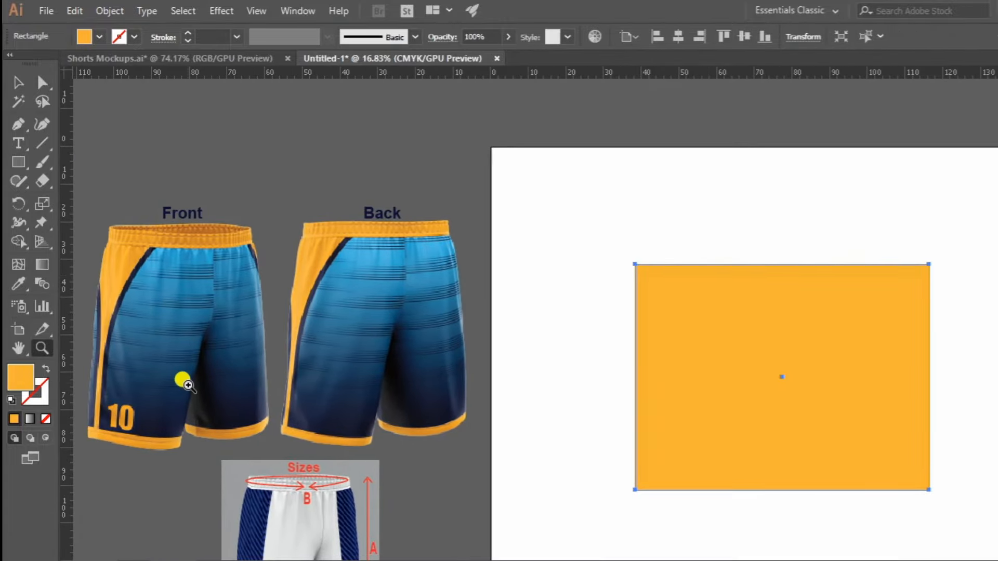
pyautogui.moveTo(405, 313); pyautogui.dragTo(393, 331)
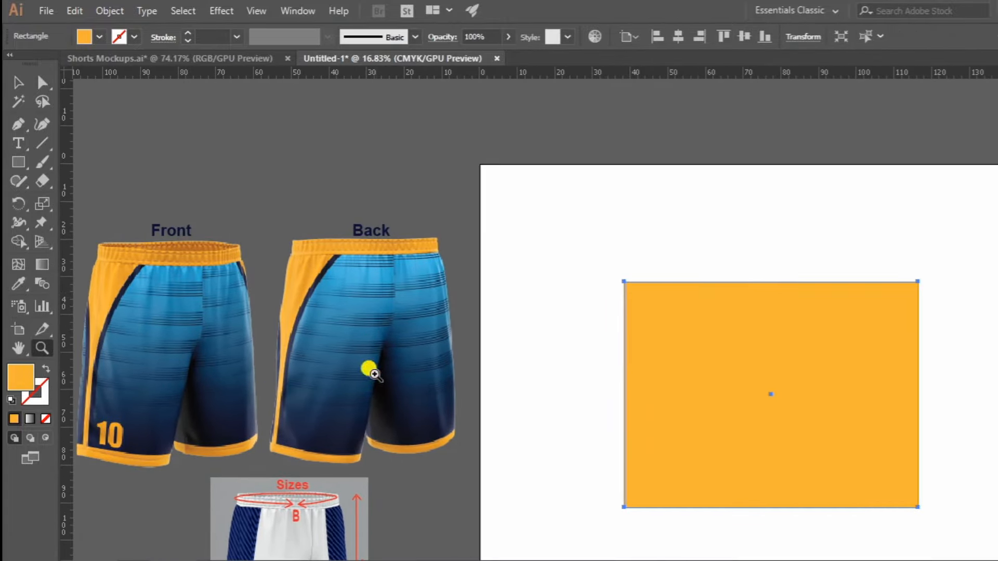
pyautogui.moveTo(783, 307); pyautogui.dragTo(642, 315)
pyautogui.press('v')
pyautogui.moveTo(643, 315); pyautogui.dragTo(679, 315)
pyautogui.click(468, 268)
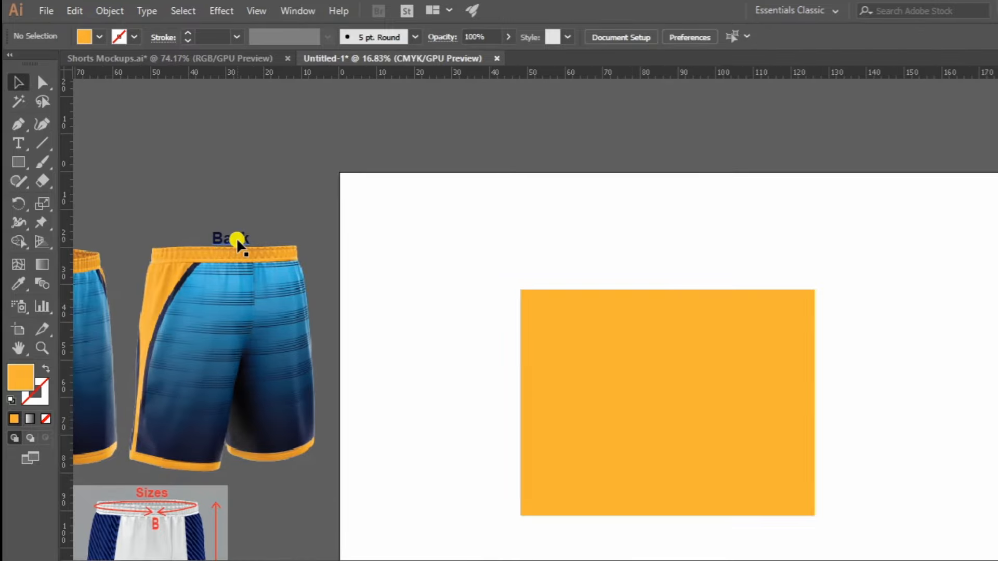
# Copy the "Back" label above the orange rectangle and change its text to "Left Part of the shorts".
pyautogui.moveTo(236, 238)
pyautogui.mouseDown()
pyautogui.moveTo(339, 241)
pyautogui.moveTo(229, 234)
pyautogui.mouseUp()
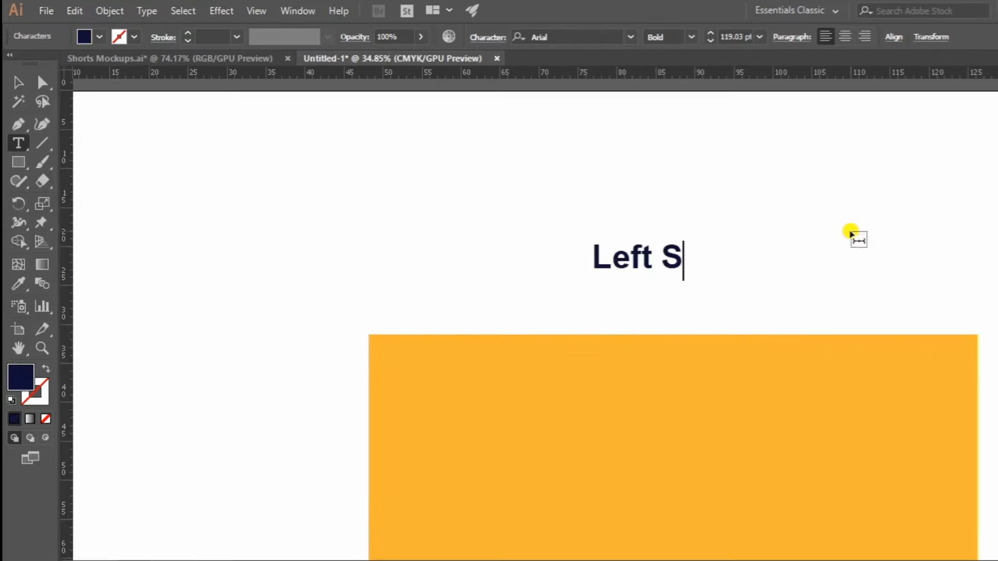
pyautogui.press('BackSpace')
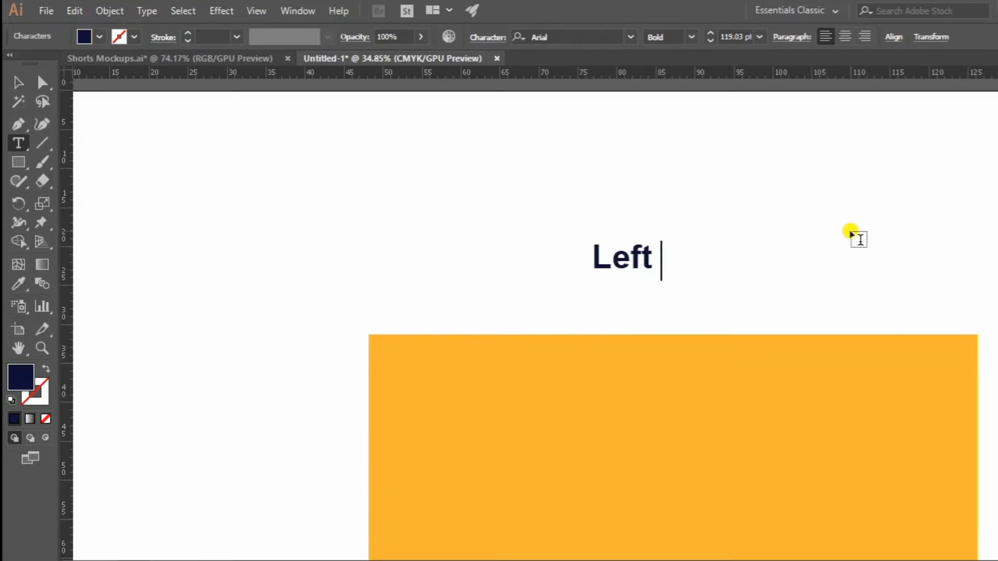
pyautogui.write('Part of the shorts')
pyautogui.press('Escape')
pyautogui.moveTo(727, 258); pyautogui.dragTo(660, 258)
pyautogui.press('z')
pyautogui.moveTo(524, 236); pyautogui.dragTo(391, 74)
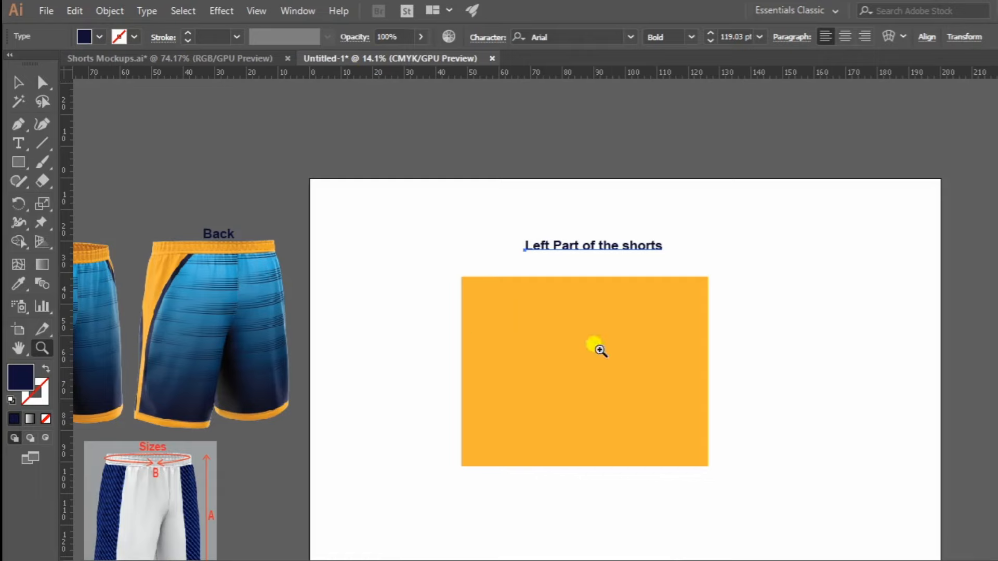
# Place a horizontal ruler guide along the bottom edge of the orange rectangle.
pyautogui.moveTo(599, 345); pyautogui.dragTo(686, 324)
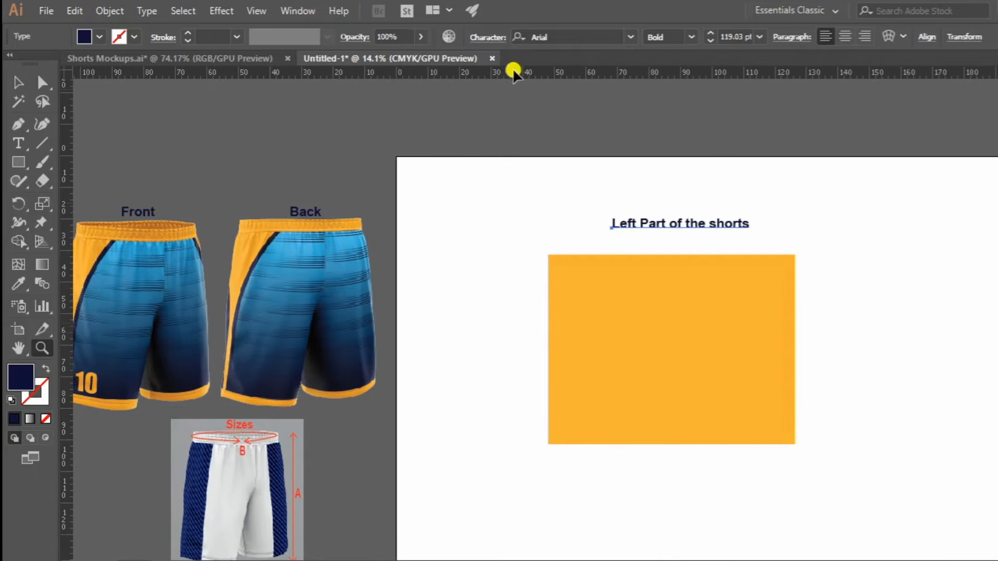
pyautogui.moveTo(474, 73); pyautogui.dragTo(545, 445)
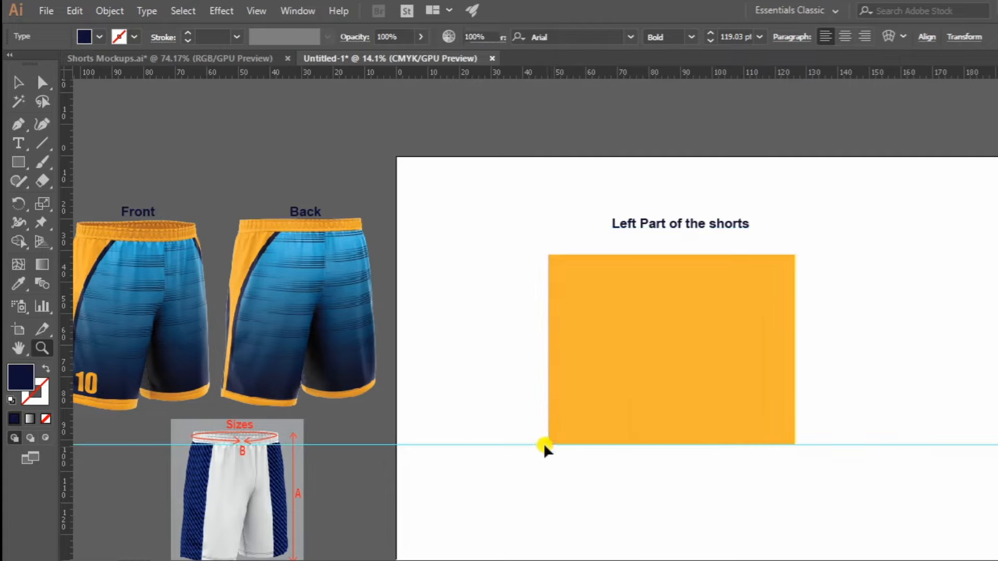
pyautogui.click(516, 419)
# Set the general units to Centimeters and the keyboard increment to 18.5 cm in the preferences.
pyautogui.hotkey('ctrl', 'k')
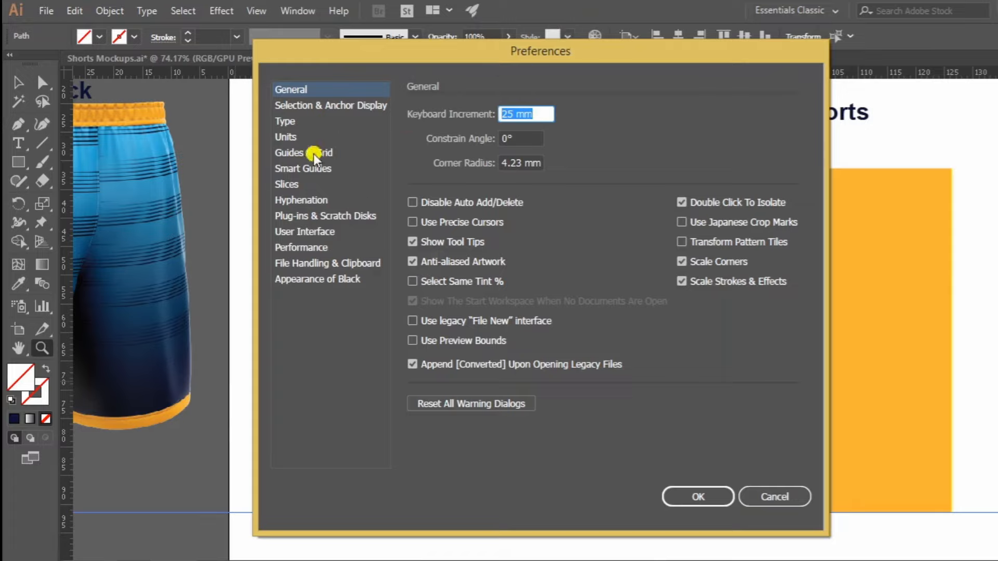
pyautogui.click(287, 137)
pyautogui.click(552, 113)
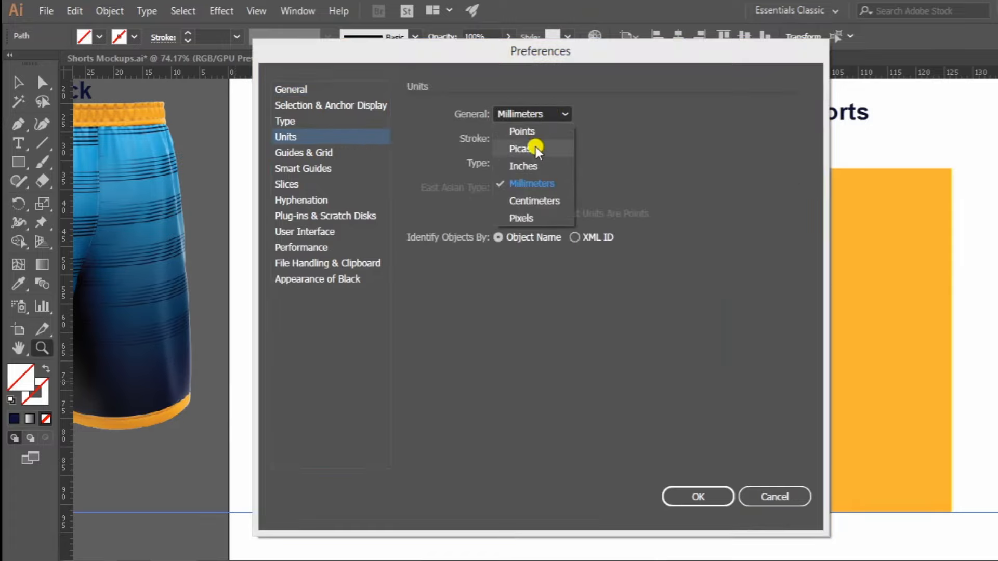
pyautogui.click(538, 201)
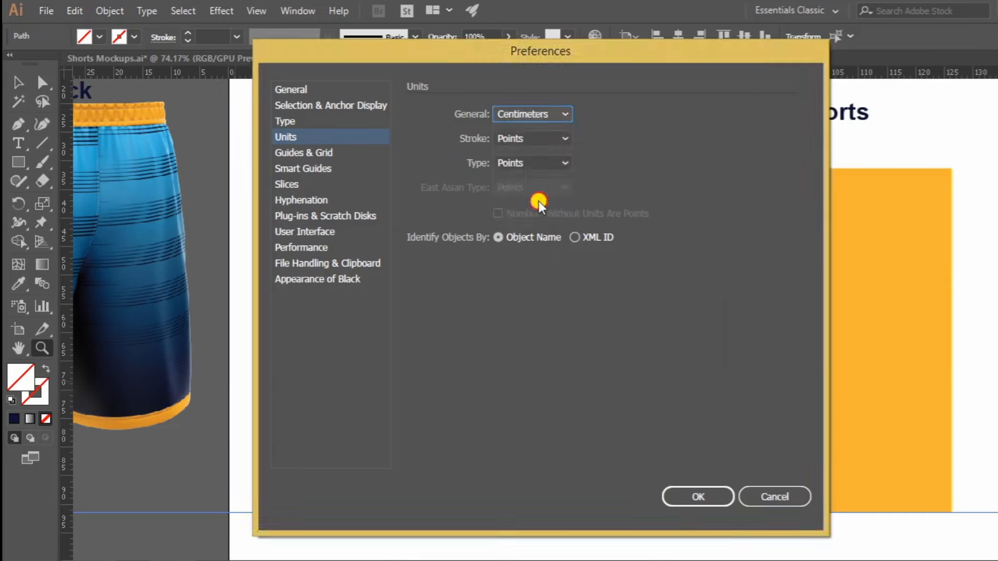
pyautogui.click(297, 90)
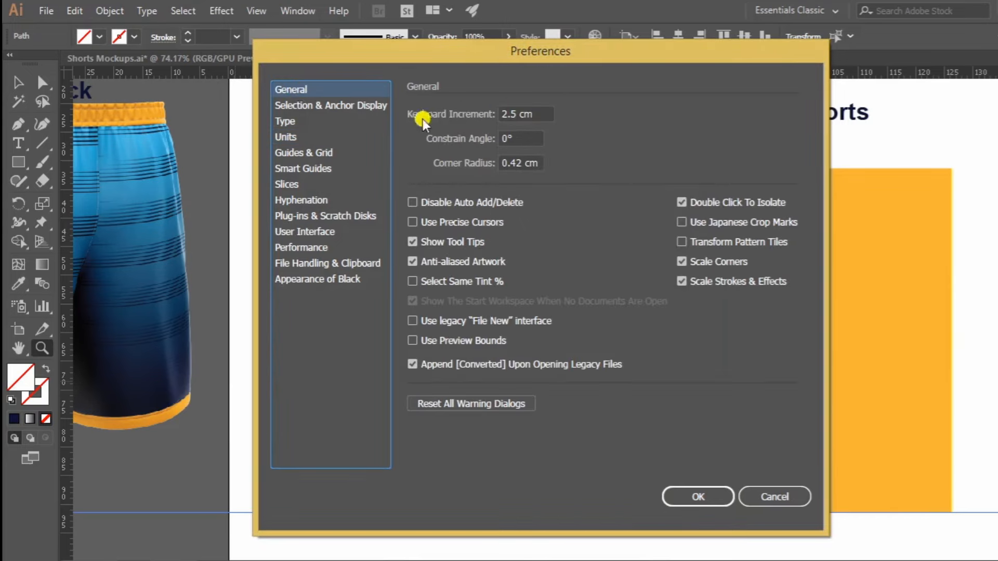
pyautogui.moveTo(536, 113); pyautogui.dragTo(457, 124)
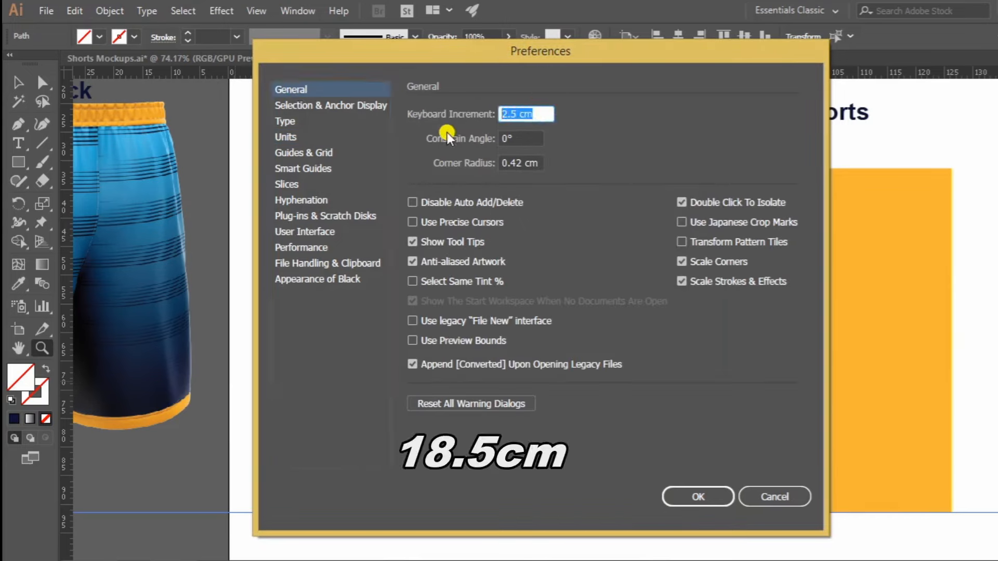
pyautogui.write('18.')
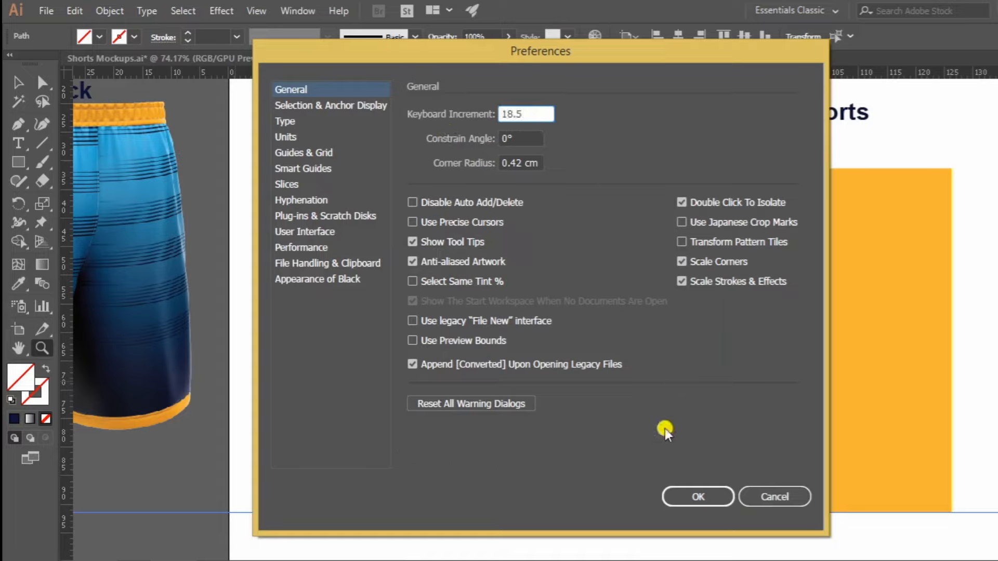
pyautogui.click(700, 495)
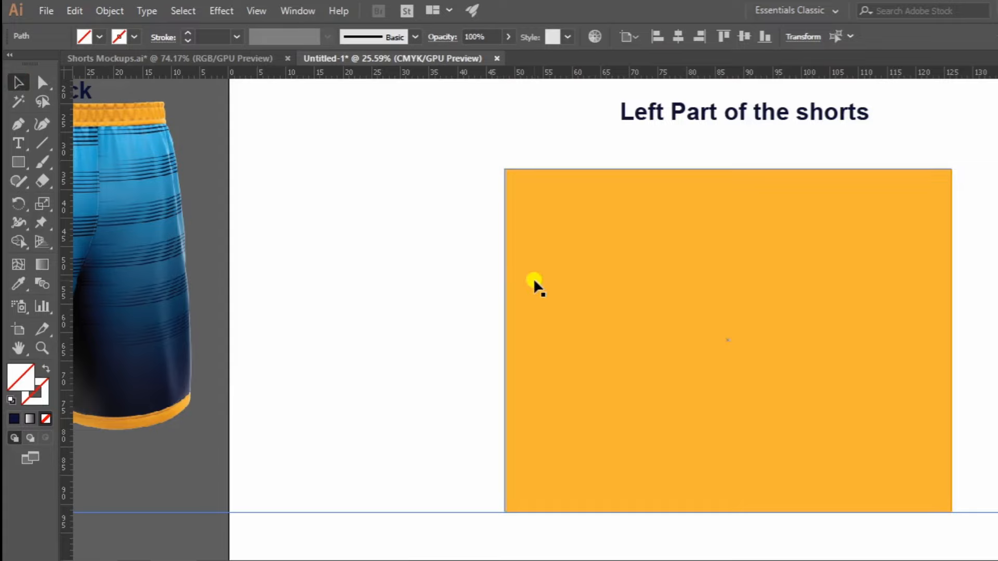
# Nudge the horizontal guide up 18.5 cm from the rectangle's bottom edge and lock the guides.
pyautogui.press('Up')
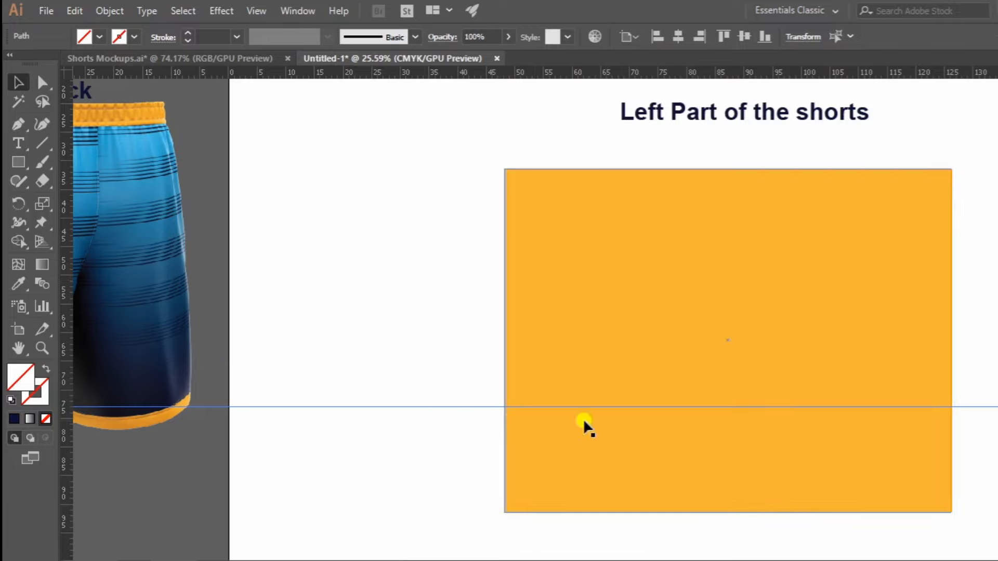
pyautogui.rightClick(442, 369)
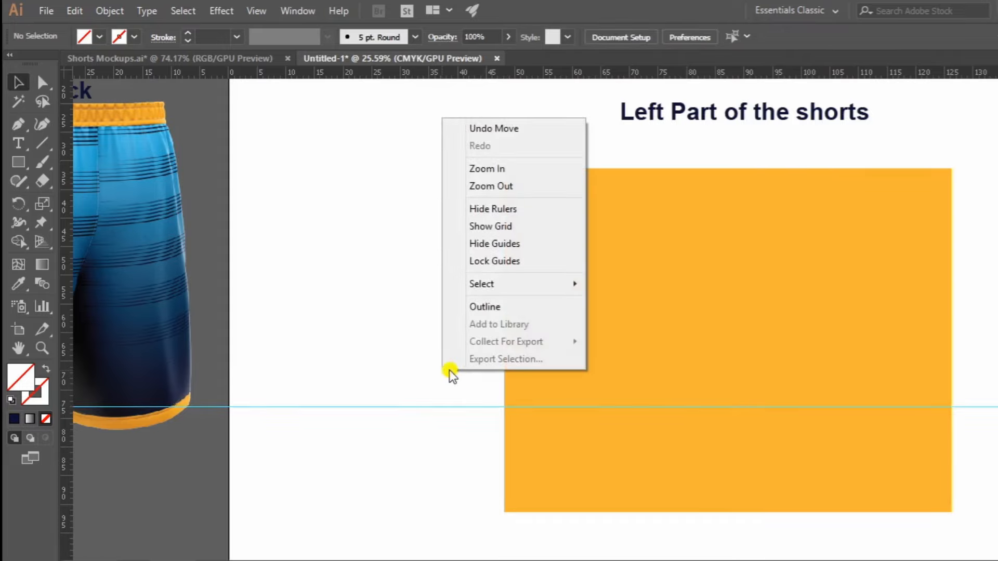
pyautogui.click(513, 260)
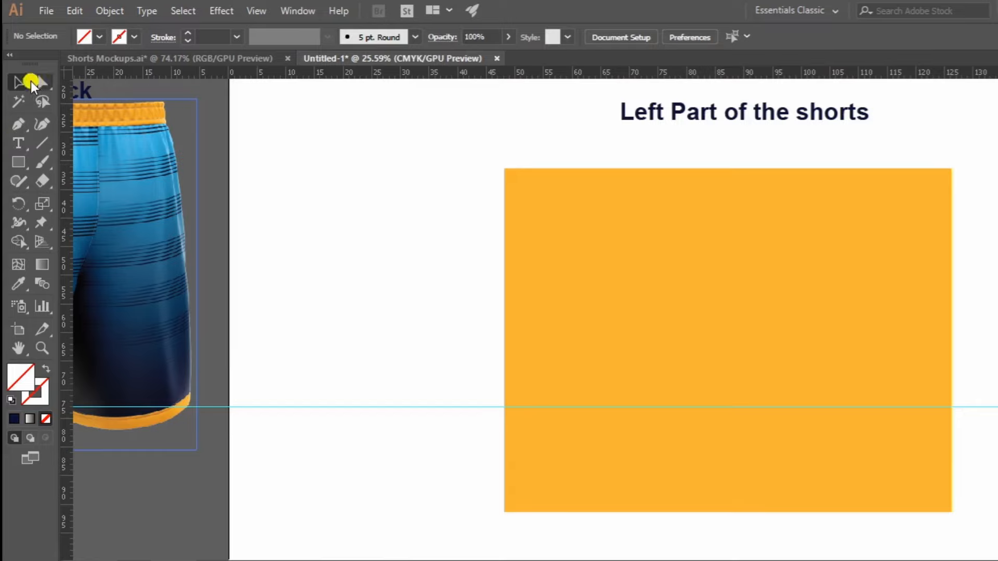
# Add an anchor point on each side edge of the rectangle where the horizontal guide crosses it.
pyautogui.press('z')
pyautogui.hscroll(3, 568, 383)
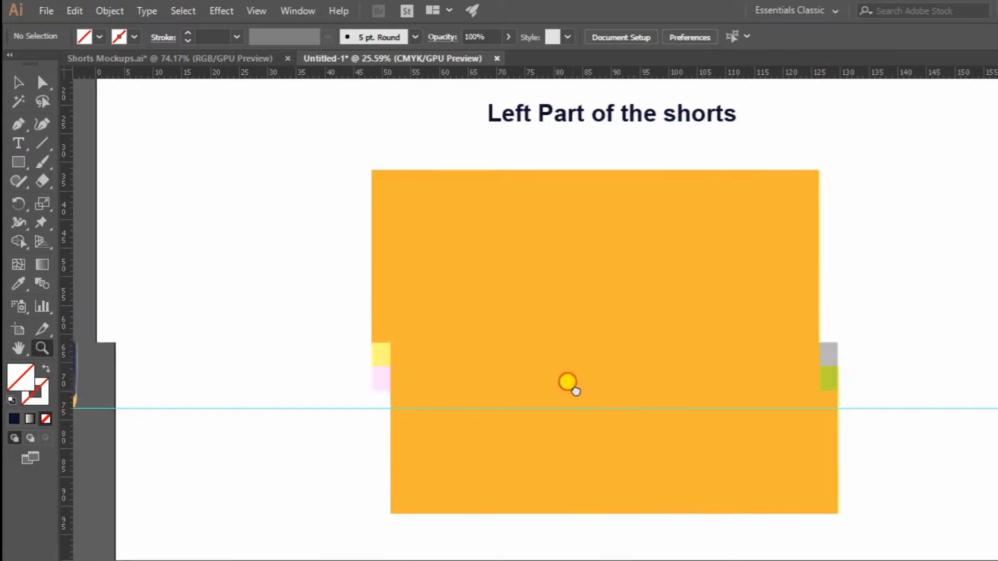
pyautogui.click(506, 394)
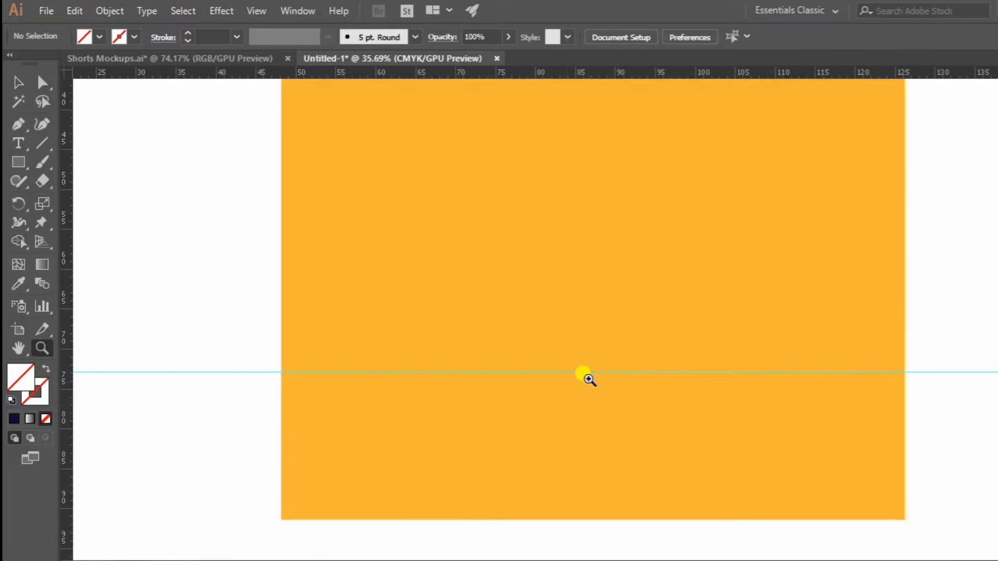
pyautogui.moveTo(17, 123); pyautogui.dragTo(91, 143)
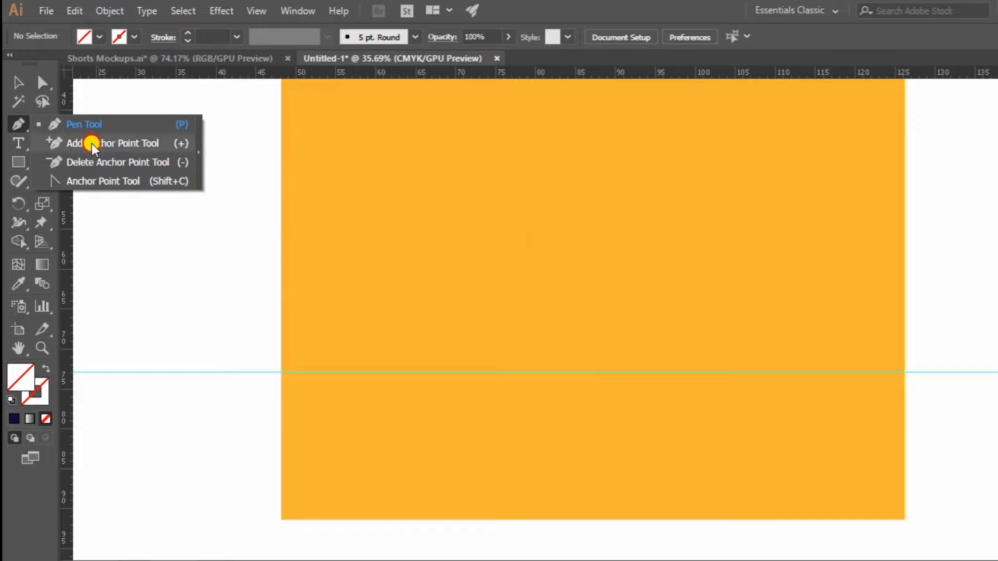
pyautogui.click(281, 372)
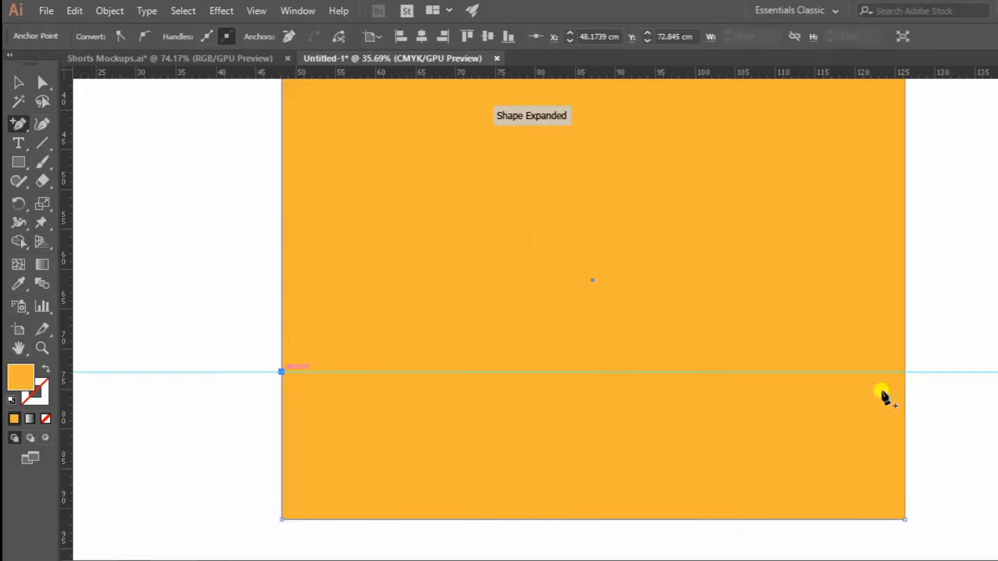
pyautogui.click(904, 373)
# Set the keyboard increment to 3.25 cm and nudge the rectangle's bottom-right corner anchor point inward by that amount.
pyautogui.press('z')
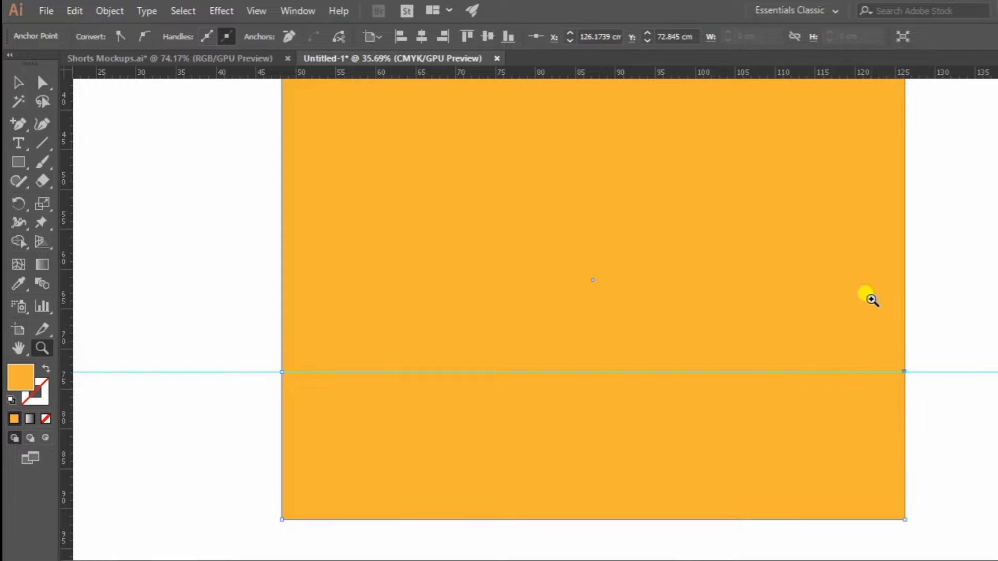
pyautogui.moveTo(871, 297); pyautogui.dragTo(591, 369)
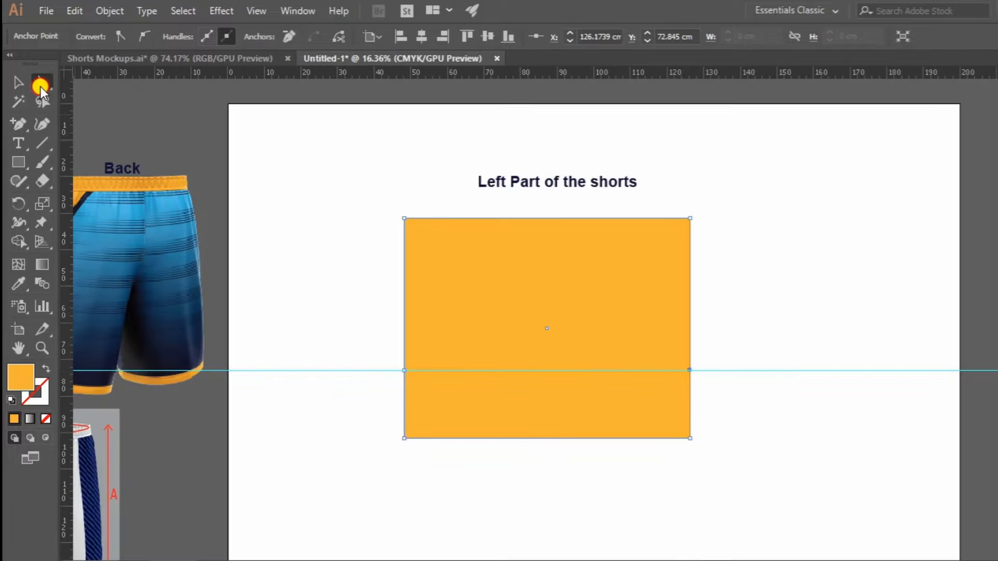
pyautogui.moveTo(708, 423); pyautogui.dragTo(648, 457)
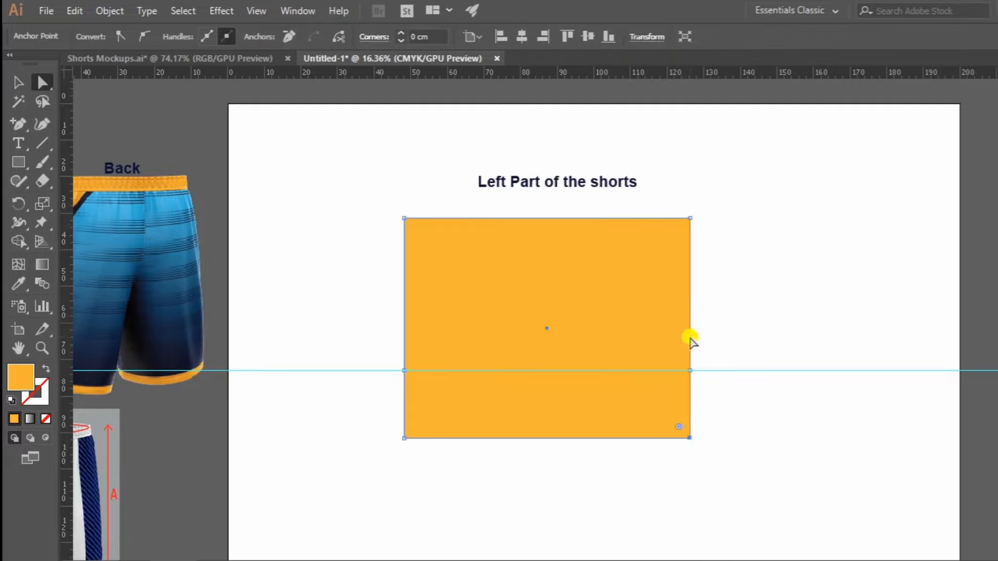
pyautogui.press('z')
pyautogui.moveTo(691, 341); pyautogui.dragTo(779, 352)
pyautogui.hotkey('ctrl', 'k')
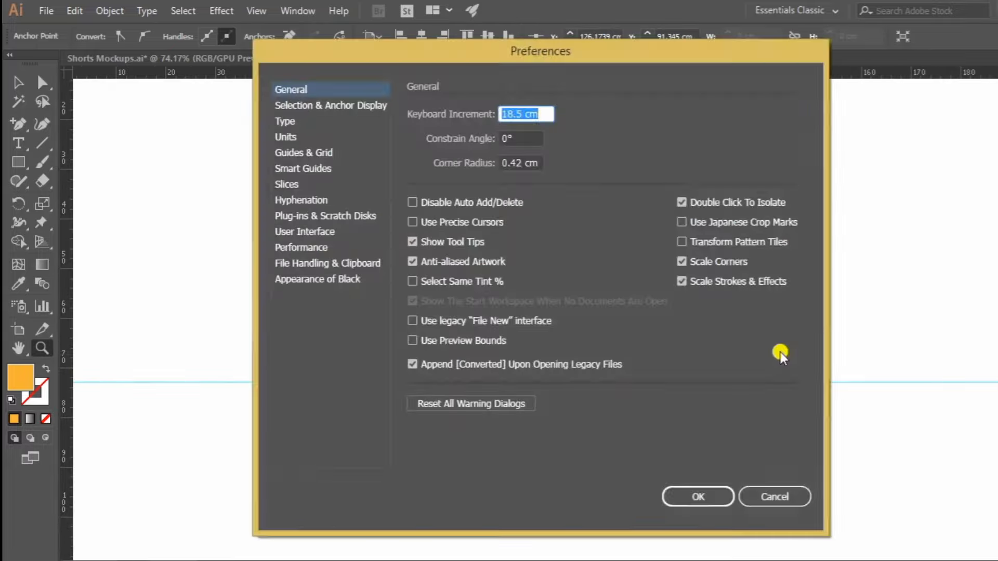
pyautogui.moveTo(552, 111); pyautogui.dragTo(444, 101)
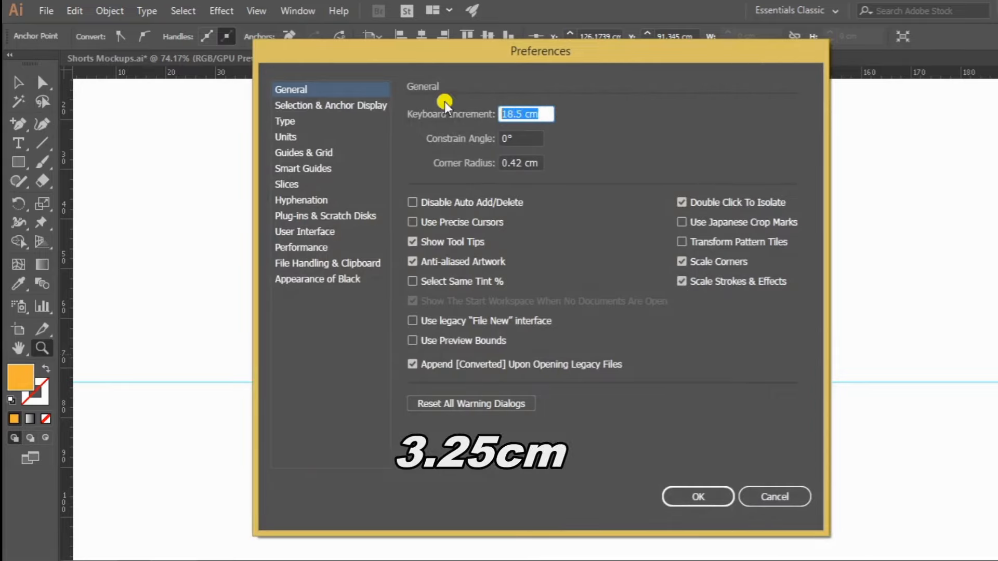
pyautogui.write('3.25')
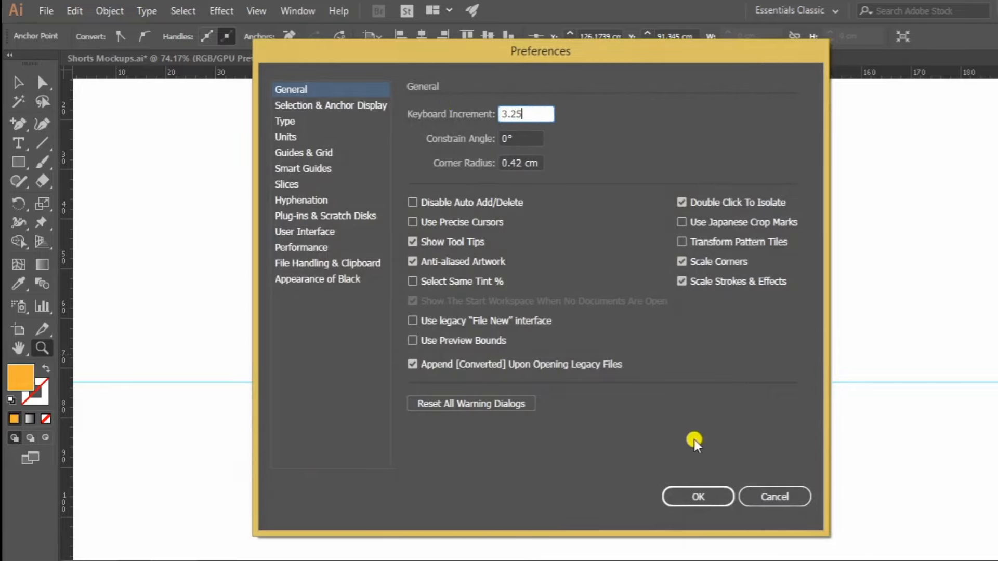
pyautogui.click(696, 496)
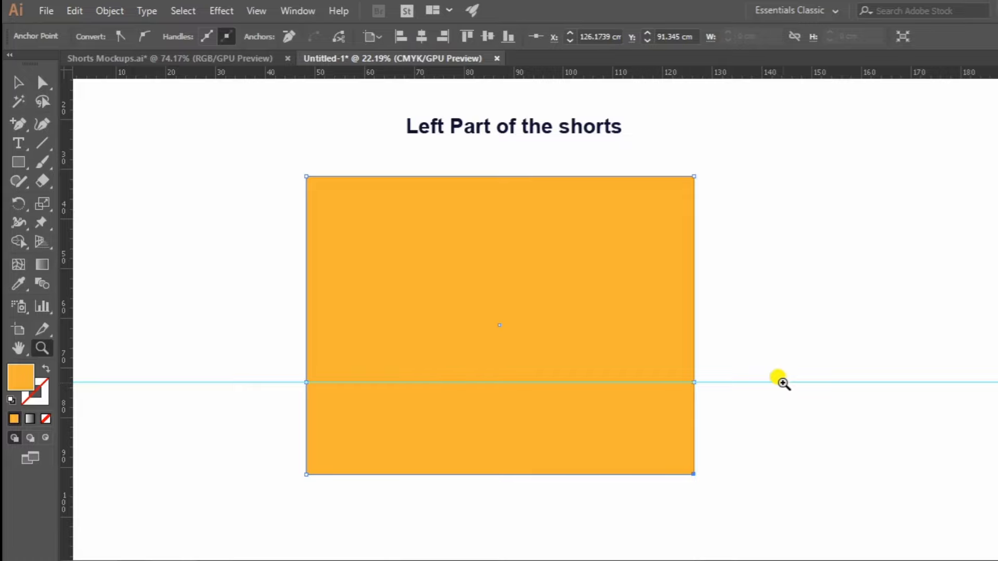
pyautogui.press('Left')
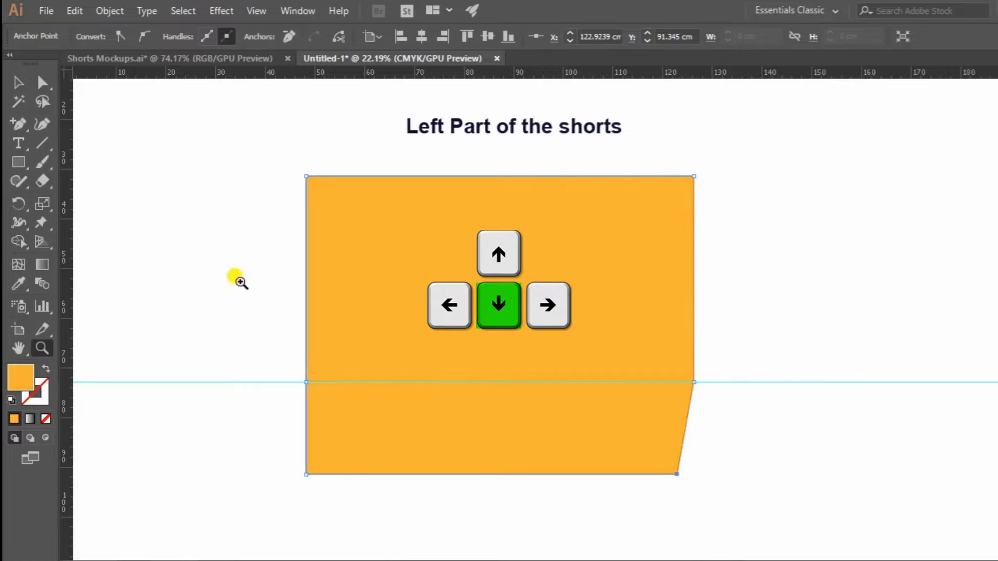
# Set the keyboard increment to 2.5 cm and nudge the shape's bottom-left corner anchor point inward by that amount.
pyautogui.click(43, 82)
pyautogui.moveTo(274, 440); pyautogui.dragTo(322, 475)
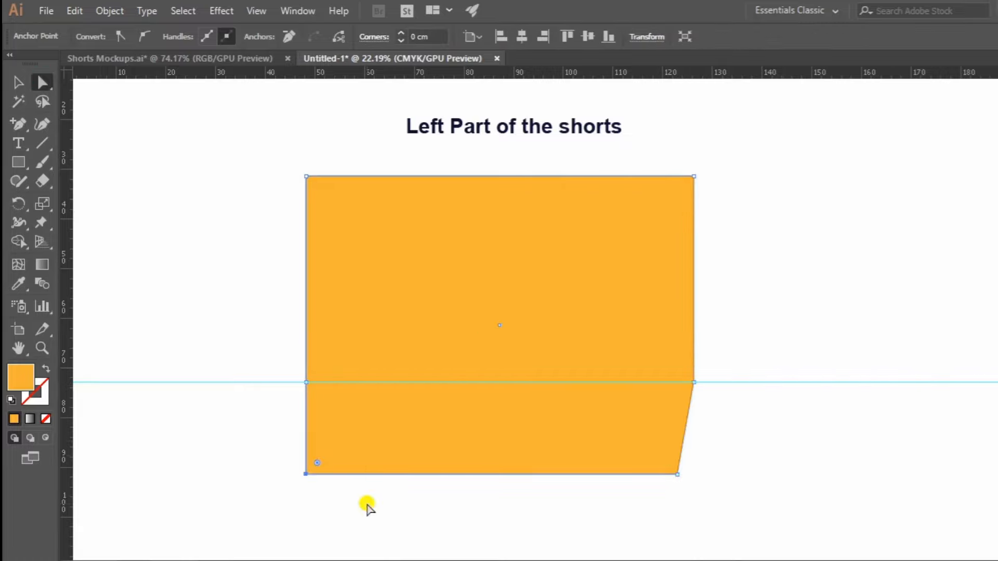
pyautogui.hotkey('ctrl', 'k')
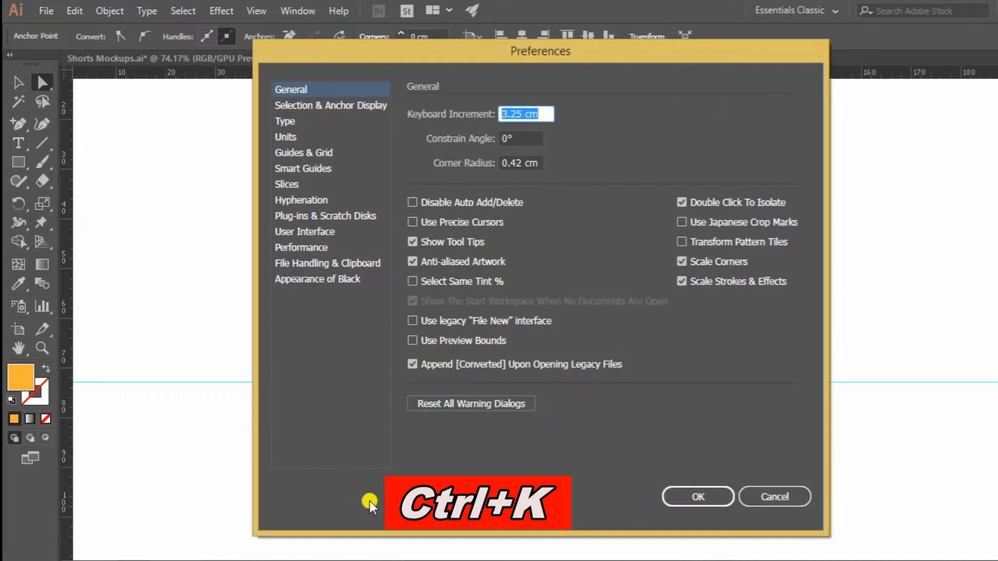
pyautogui.write('2')
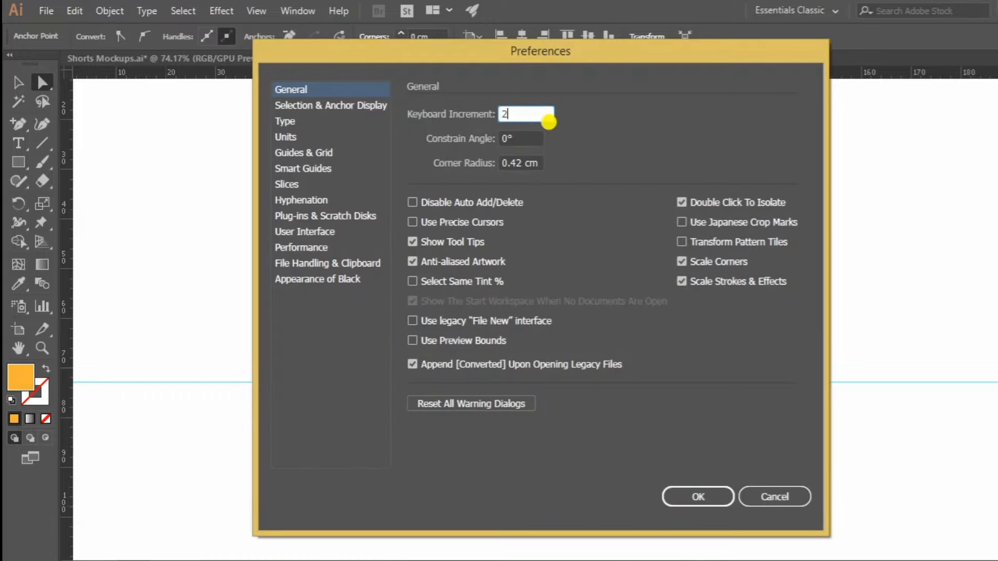
pyautogui.write('.5')
pyautogui.press('Return')
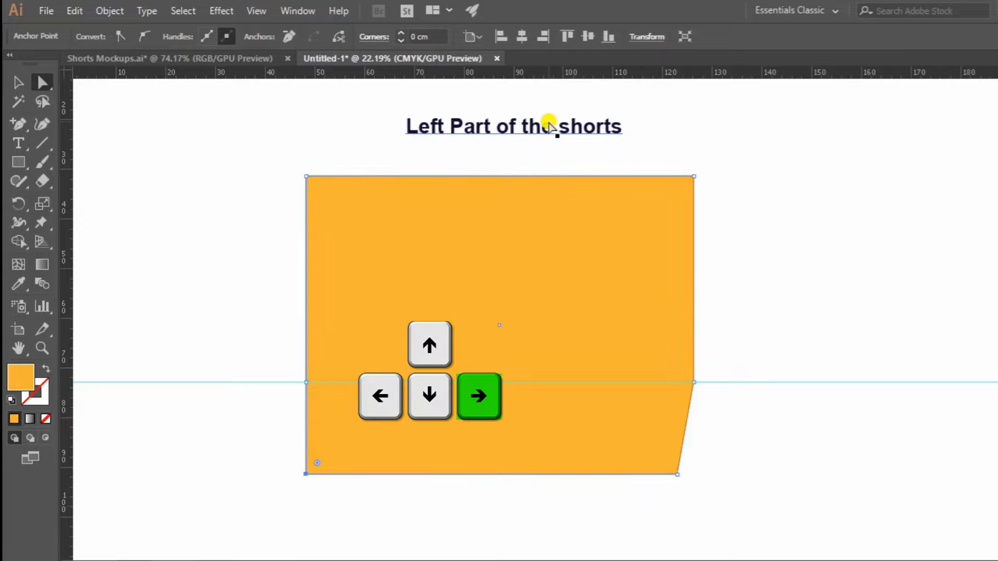
pyautogui.press('Right')
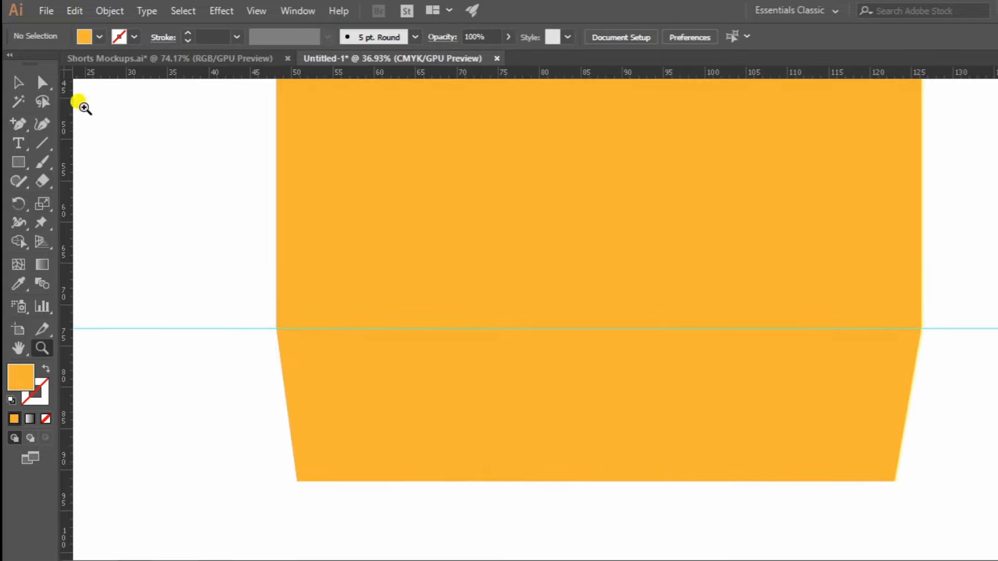
# Place a horizontal guide along the shape's bottom edge and unlock the guides.
pyautogui.click(30, 83)
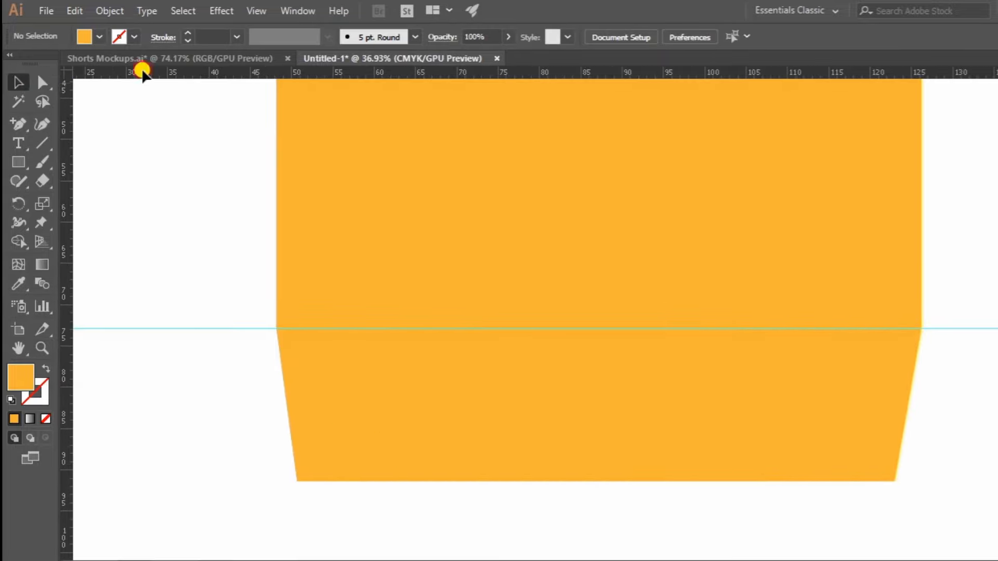
pyautogui.moveTo(253, 469); pyautogui.dragTo(258, 482)
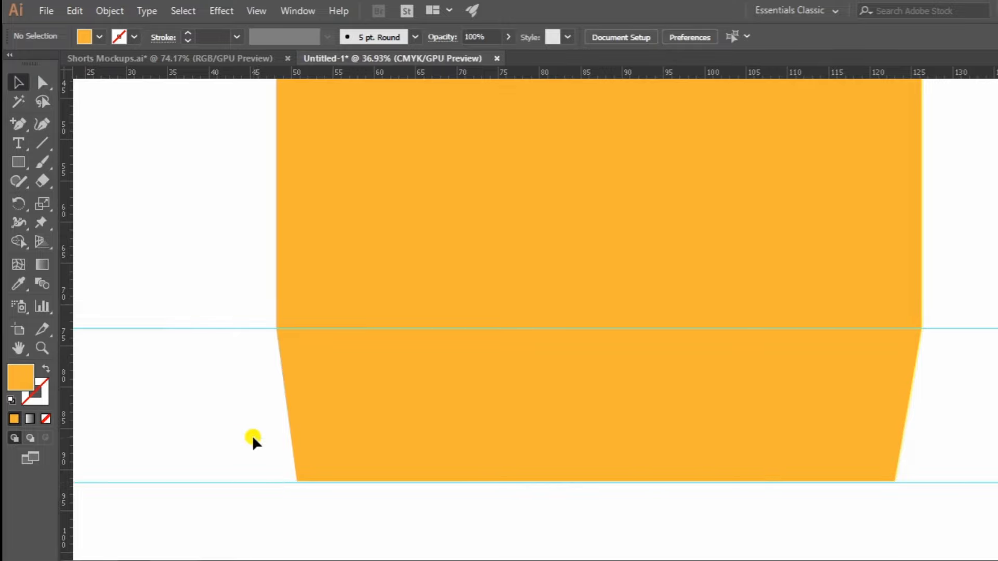
pyautogui.rightClick(167, 439)
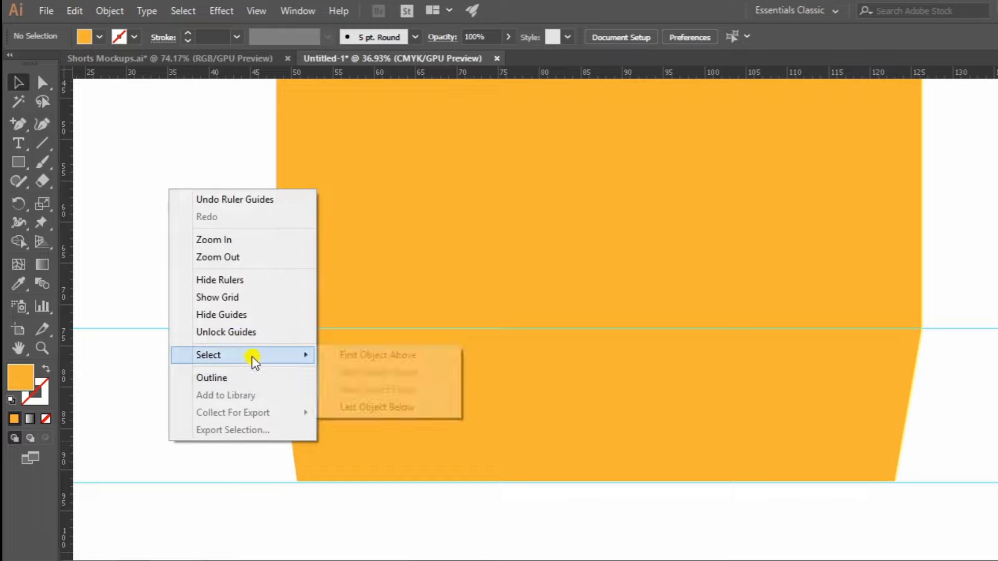
pyautogui.click(247, 331)
# Nudge the bottom-edge guide up 2.5 cm using a 2.5 cm keyboard increment and lock the guides.
pyautogui.moveTo(207, 512); pyautogui.dragTo(216, 516)
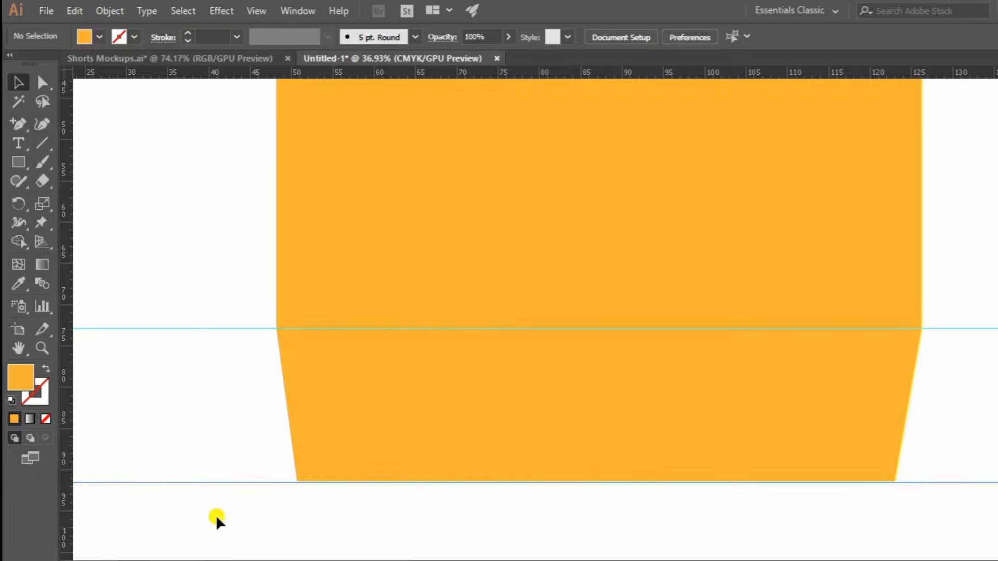
pyautogui.hotkey('ctrl', 'k')
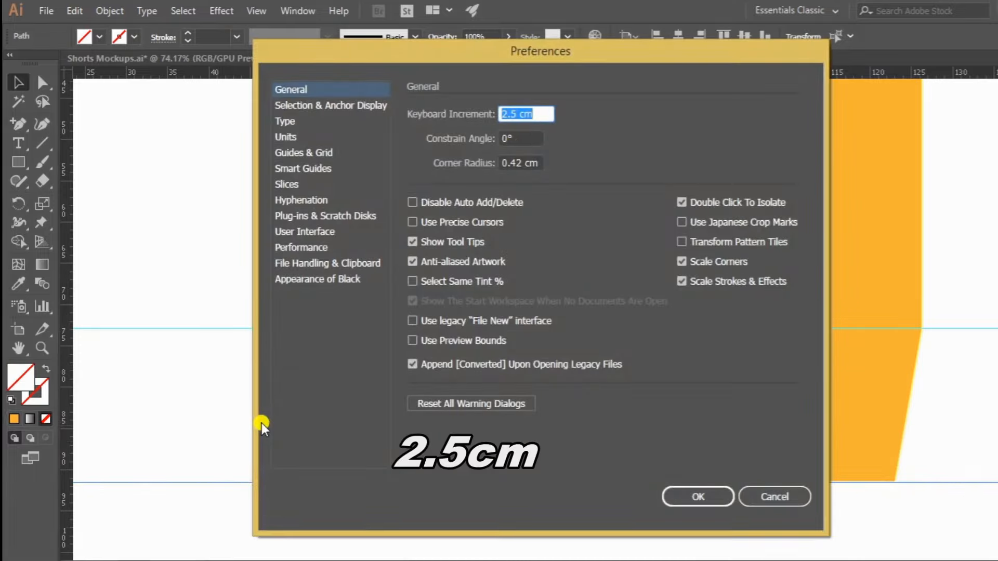
pyautogui.write('2.5')
pyautogui.press('Return')
pyautogui.press('Up')
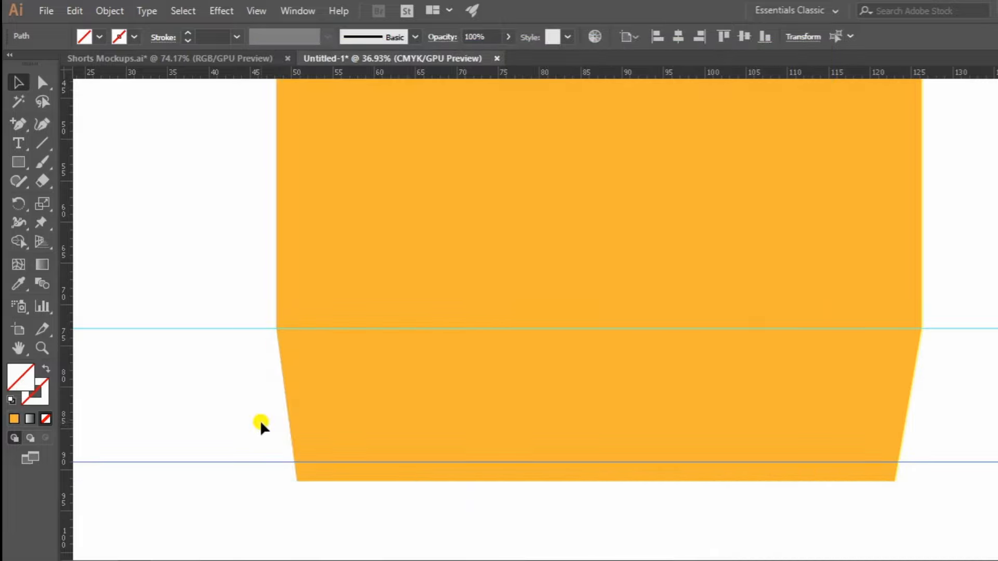
pyautogui.rightClick(194, 401)
pyautogui.click(68, 163)
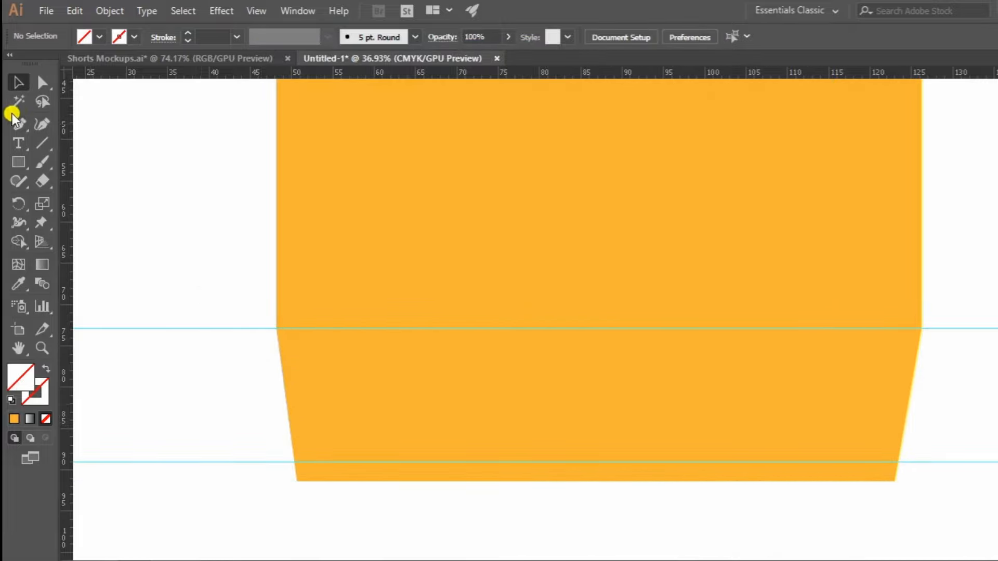
# Add anchor points where the lower guide crosses both side edges and nudge each one 1.25 cm inward.
pyautogui.click(295, 462)
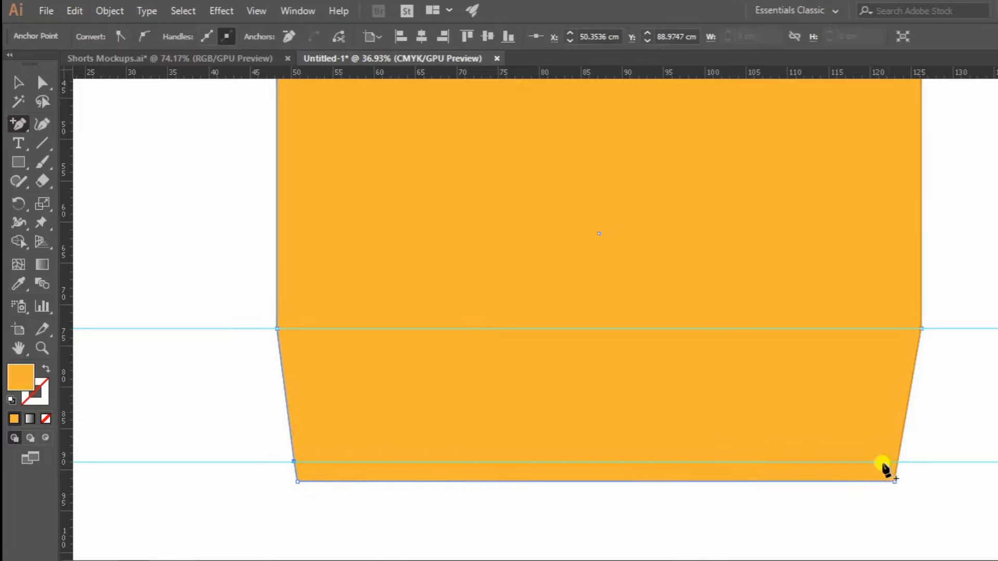
pyautogui.click(897, 461)
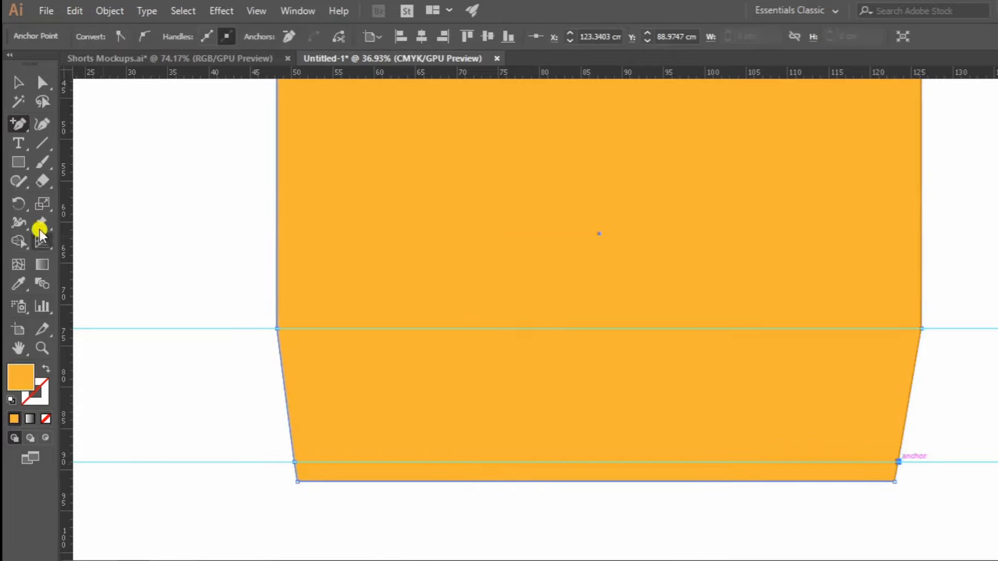
pyautogui.click(43, 83)
pyautogui.moveTo(270, 442); pyautogui.dragTo(330, 470)
pyautogui.hotkey('ctrl', 'k')
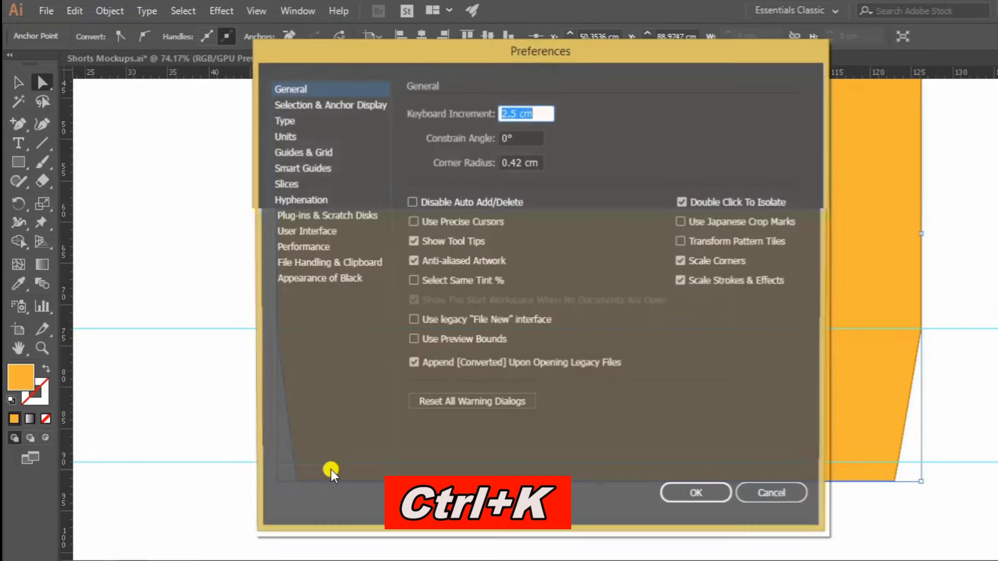
pyautogui.write('1.25')
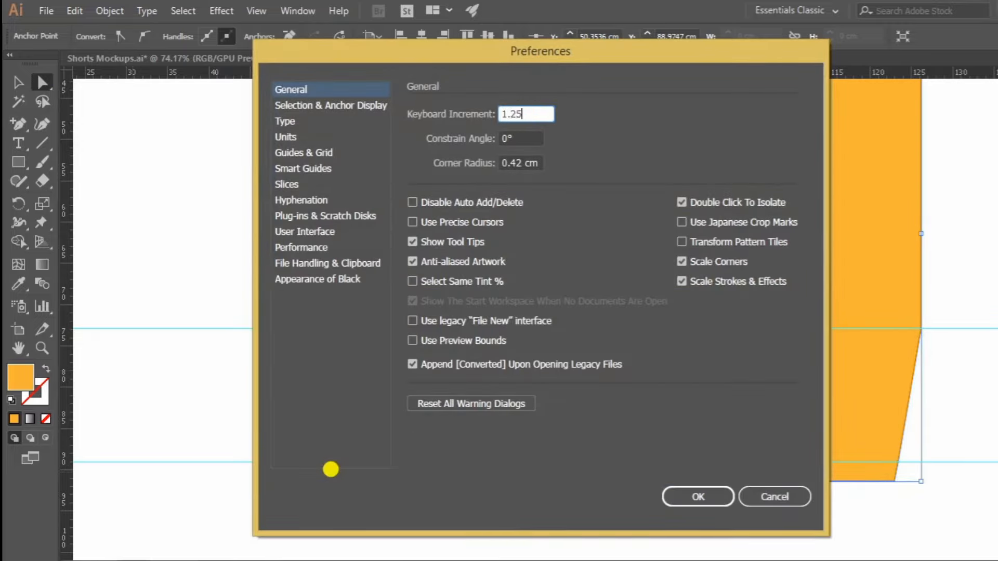
pyautogui.press('Return')
pyautogui.press('Right')
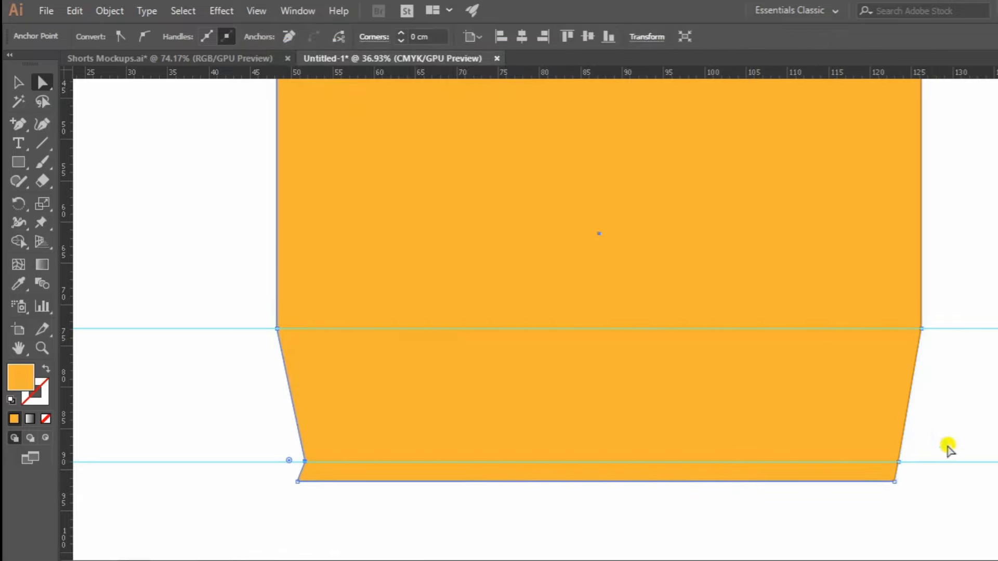
pyautogui.moveTo(926, 450); pyautogui.dragTo(882, 476)
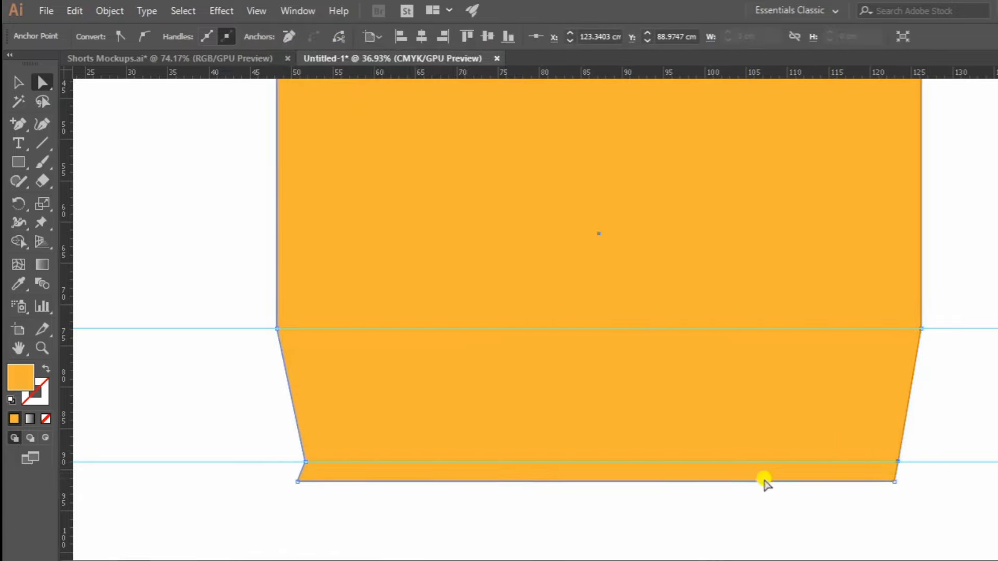
pyautogui.press('Left')
# Set the keyboard increment to 10 cm and nudge the shape's top-right corner anchor point inward by that amount.
pyautogui.hotkey('ctrl', '0')
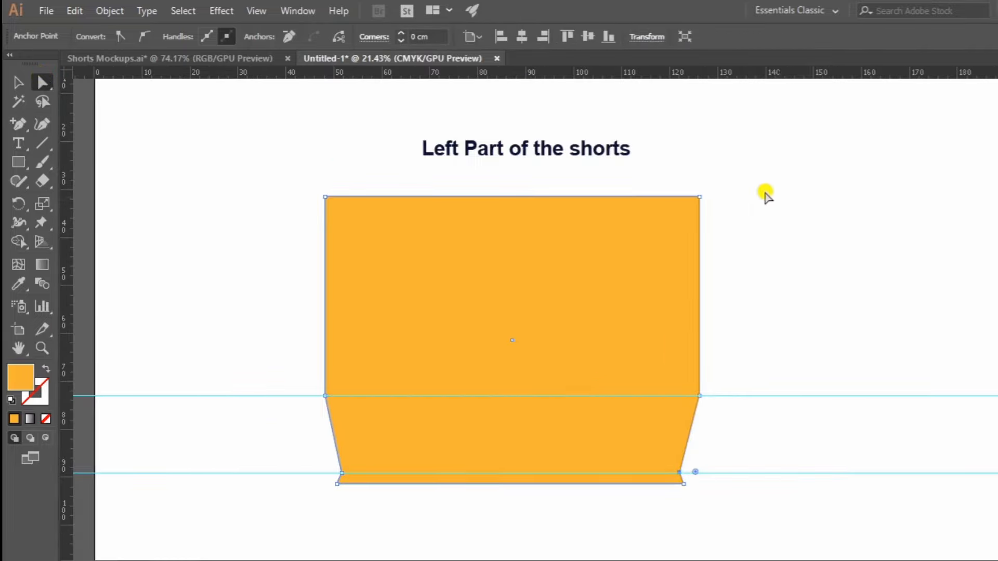
pyautogui.hotkey('ctrl', 'space')
pyautogui.moveTo(678, 174); pyautogui.dragTo(689, 239)
pyautogui.hotkey('ctrl', 'k')
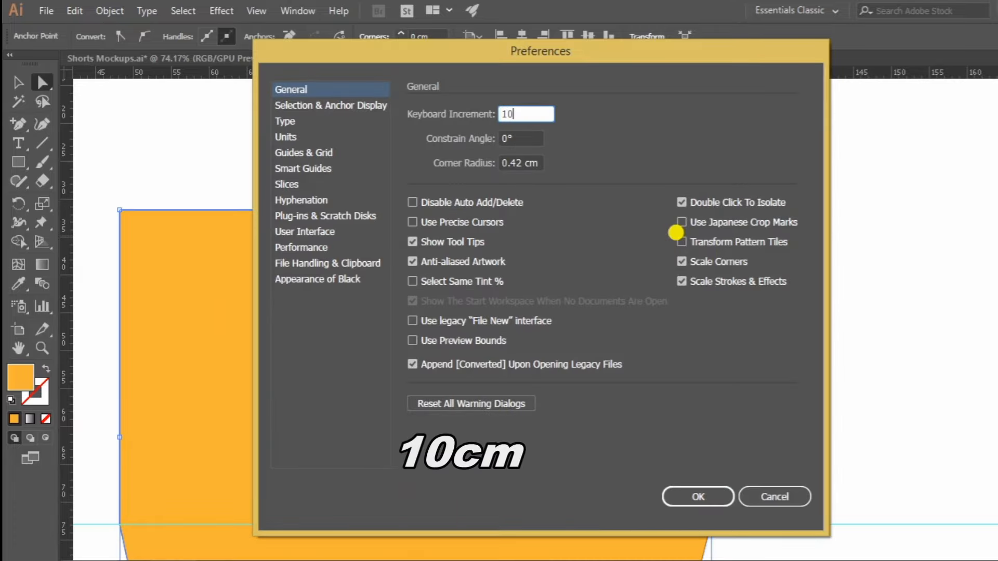
pyautogui.write('10')
pyautogui.press('Return')
pyautogui.press('Left')
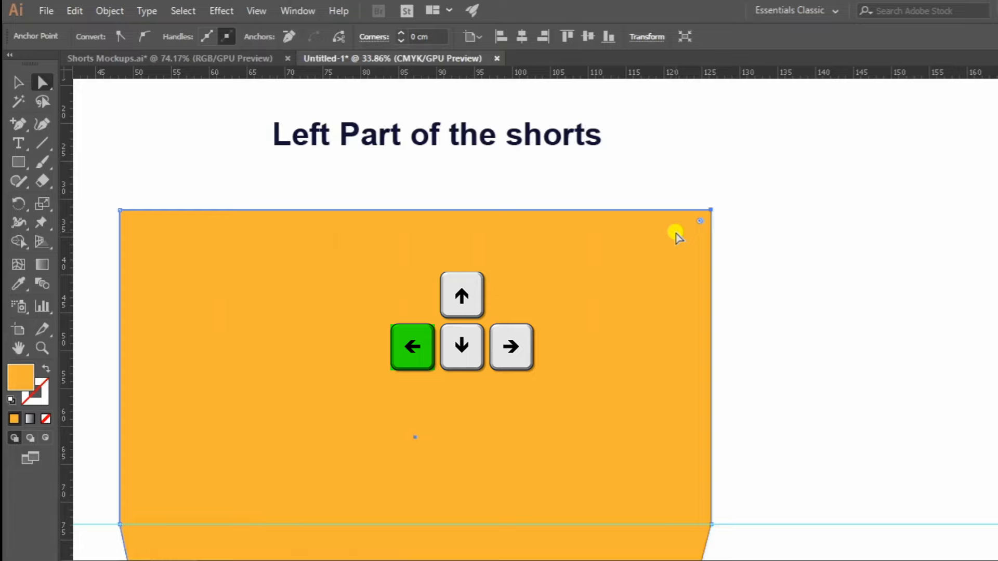
pyautogui.press('Left')
# Set the keyboard increment to 5.5 cm and nudge the shape's top-left corner anchor point inward by that amount.
pyautogui.press('z')
pyautogui.moveTo(631, 200); pyautogui.dragTo(563, 250)
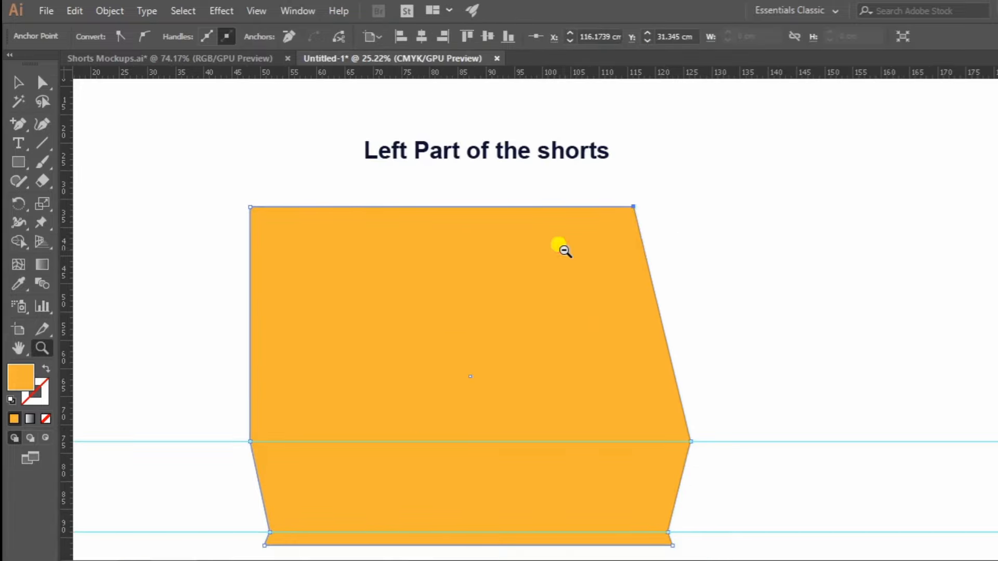
pyautogui.click(43, 82)
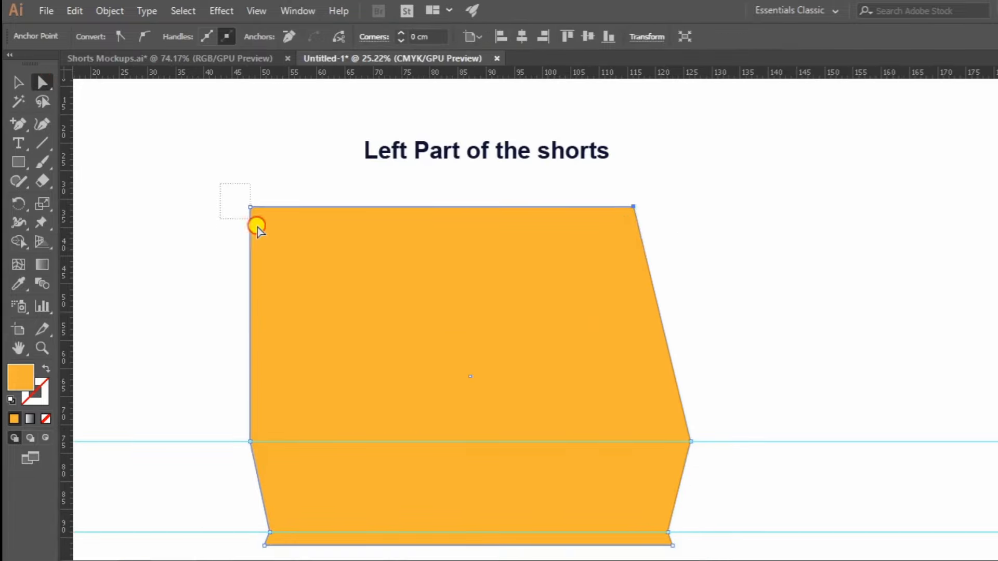
pyautogui.moveTo(257, 227); pyautogui.dragTo(276, 242)
pyautogui.hotkey('ctrl', 'k')
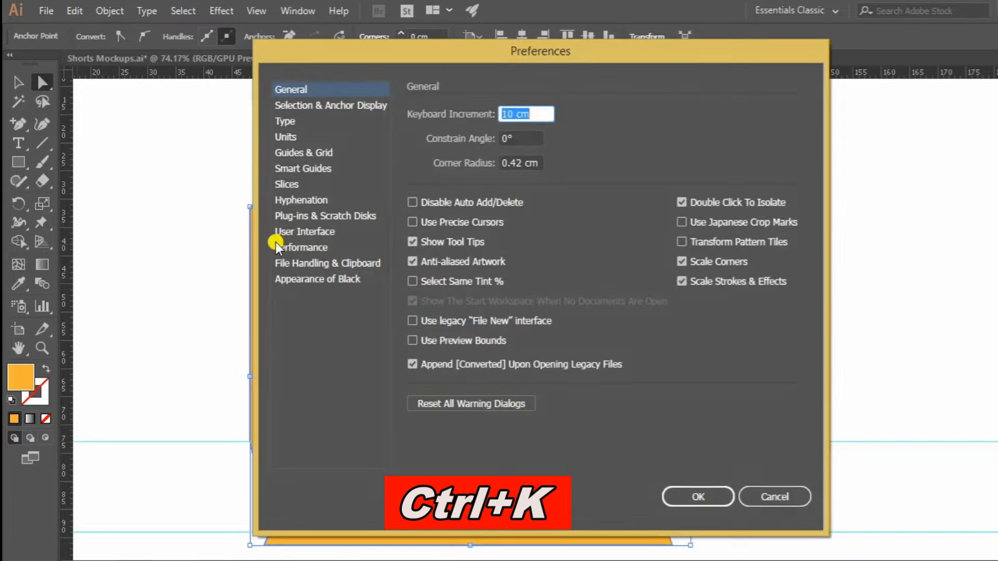
pyautogui.write('5.5')
pyautogui.press('Return')
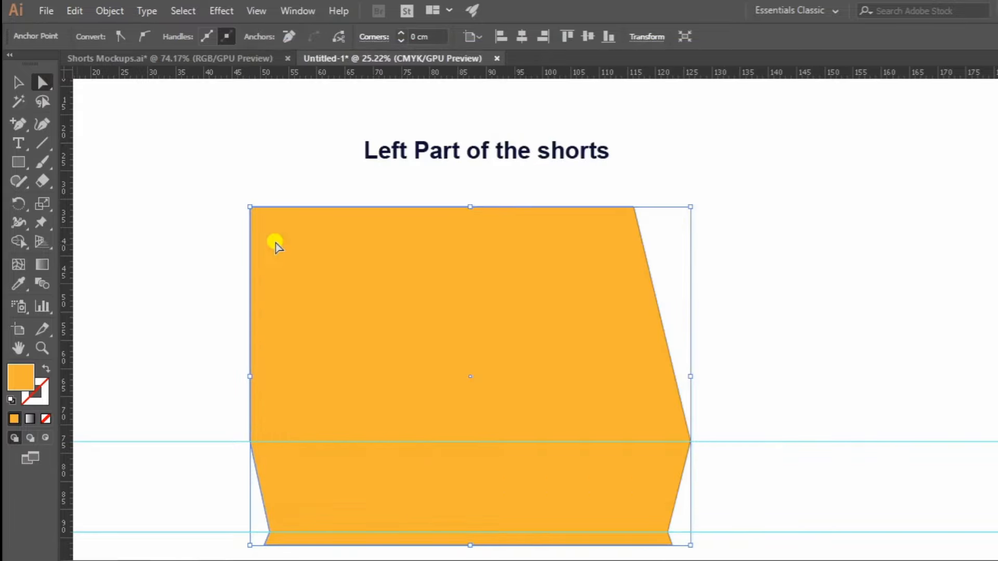
pyautogui.press('Right')
pyautogui.click(240, 151)
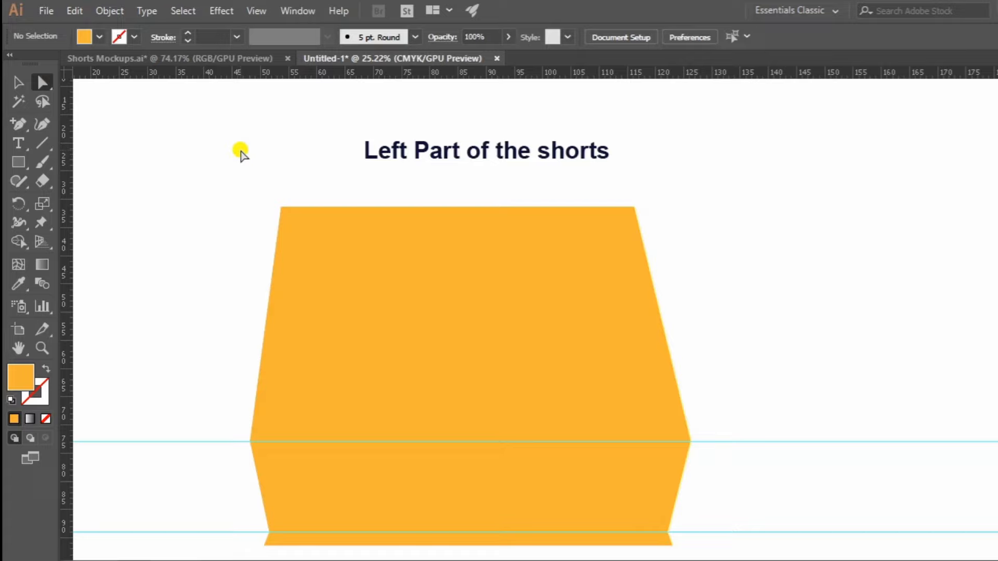
# Place vertical guides through both top corners of the shape and draw a thin helper rectangle spanning them above the top edge.
pyautogui.moveTo(67, 94); pyautogui.dragTo(282, 184)
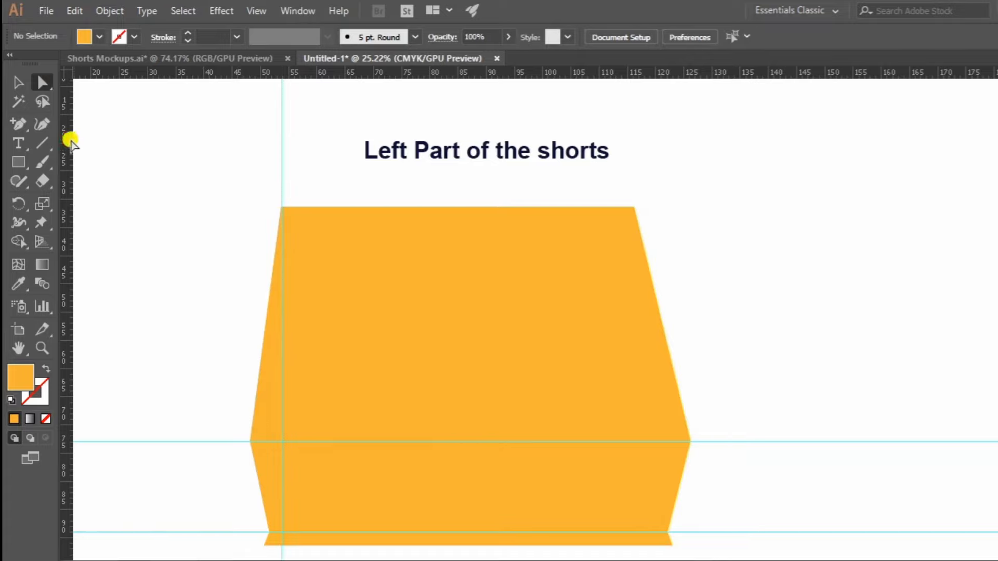
pyautogui.moveTo(71, 138); pyautogui.dragTo(634, 219)
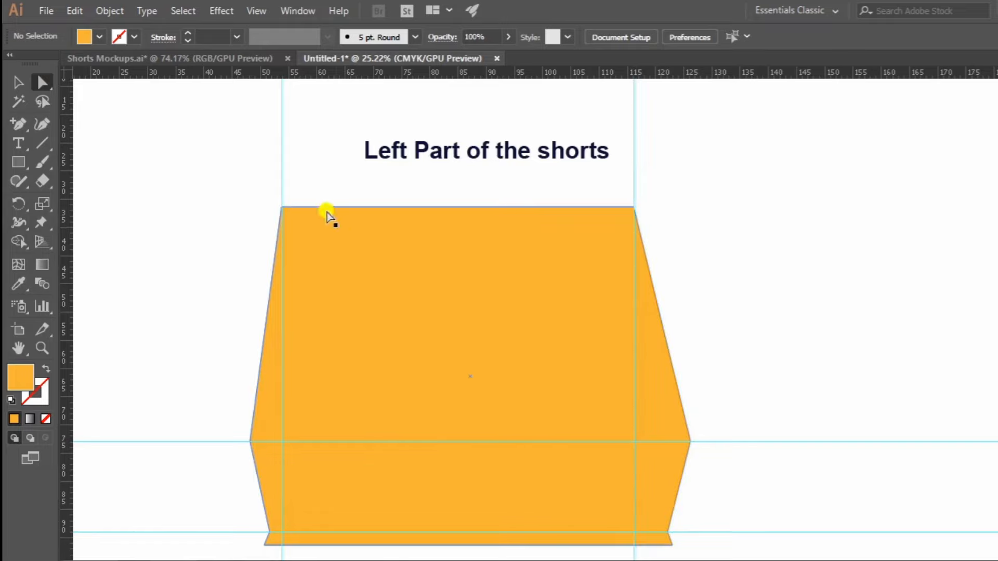
pyautogui.click(18, 161)
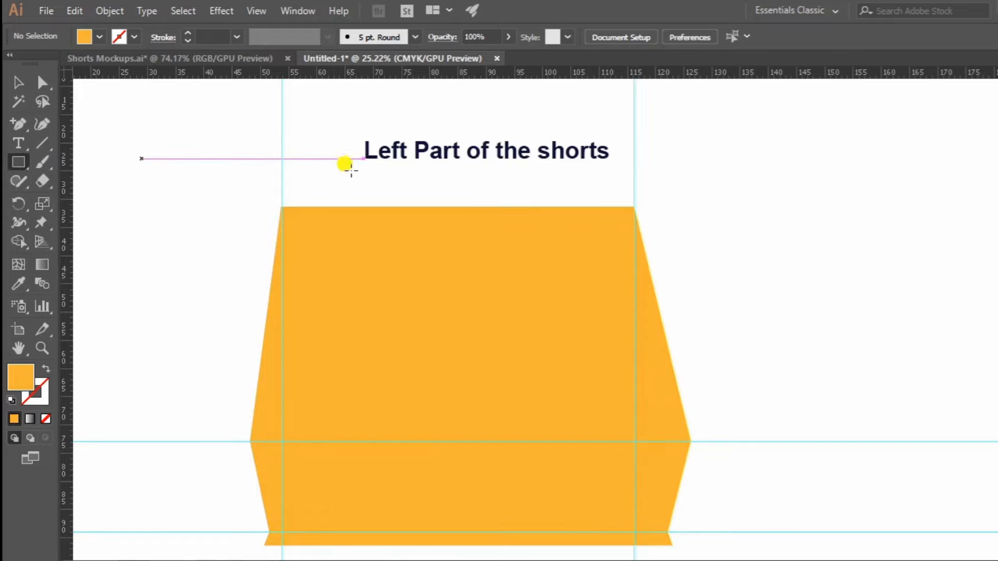
pyautogui.moveTo(283, 175); pyautogui.dragTo(633, 186)
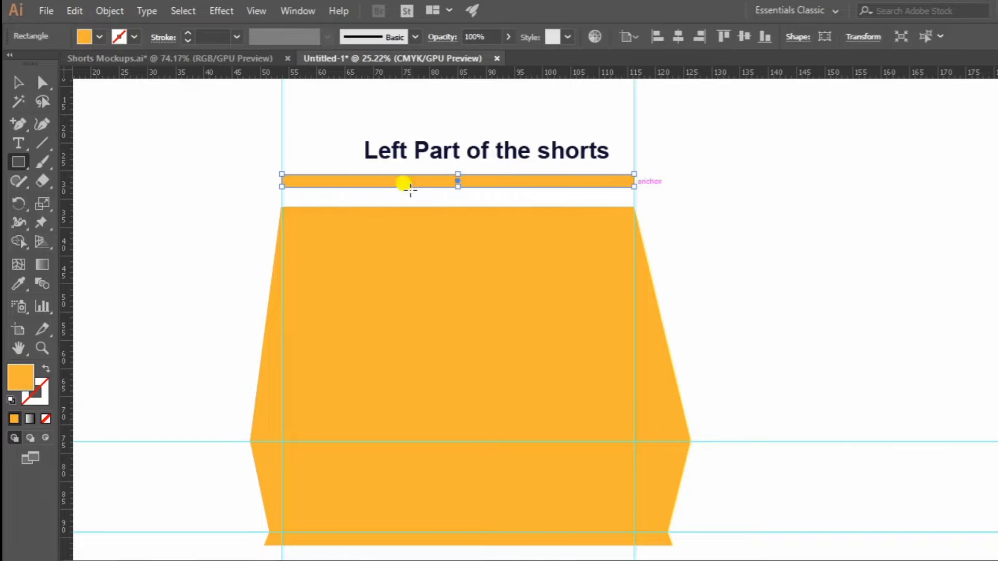
# Place a vertical guide through the centre of the thin helper rectangle and delete the rectangle.
pyautogui.press('z')
pyautogui.moveTo(442, 161); pyautogui.dragTo(322, 146)
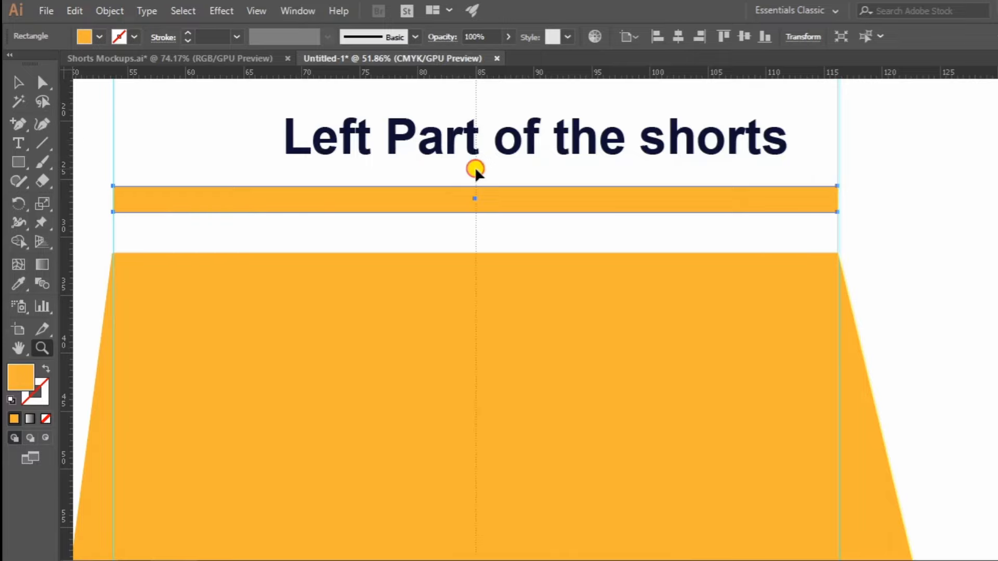
pyautogui.moveTo(474, 169); pyautogui.dragTo(473, 169)
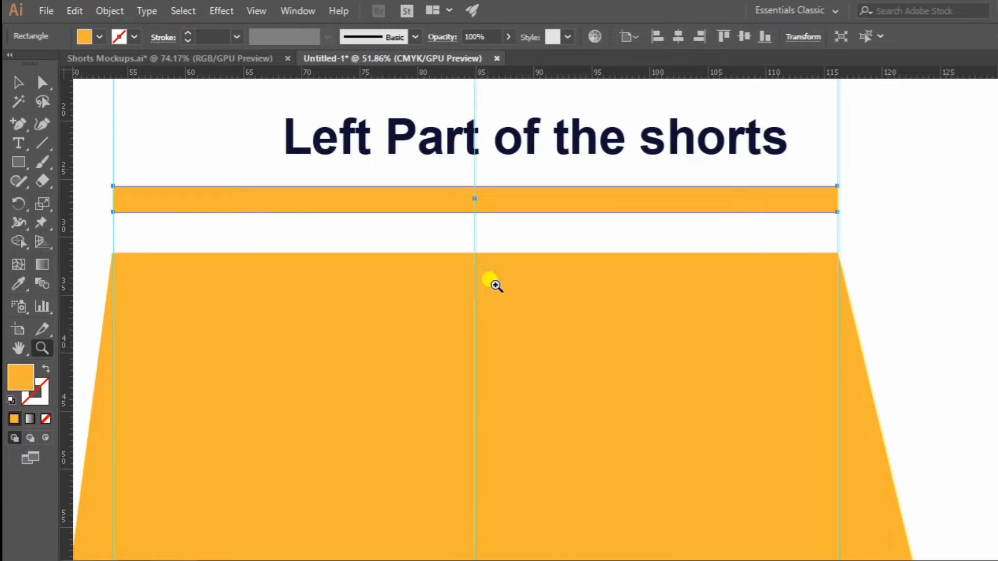
pyautogui.click(20, 83)
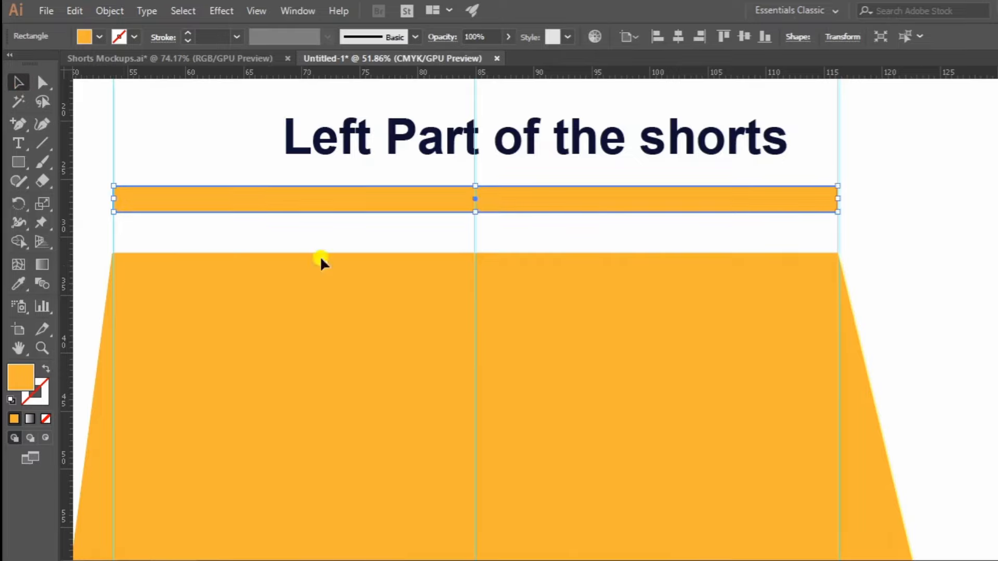
pyautogui.click(385, 330)
pyautogui.click(421, 200)
pyautogui.press('Delete')
# Add an anchor point on the shape's top edge where the centre vertical guide crosses it.
pyautogui.click(291, 274)
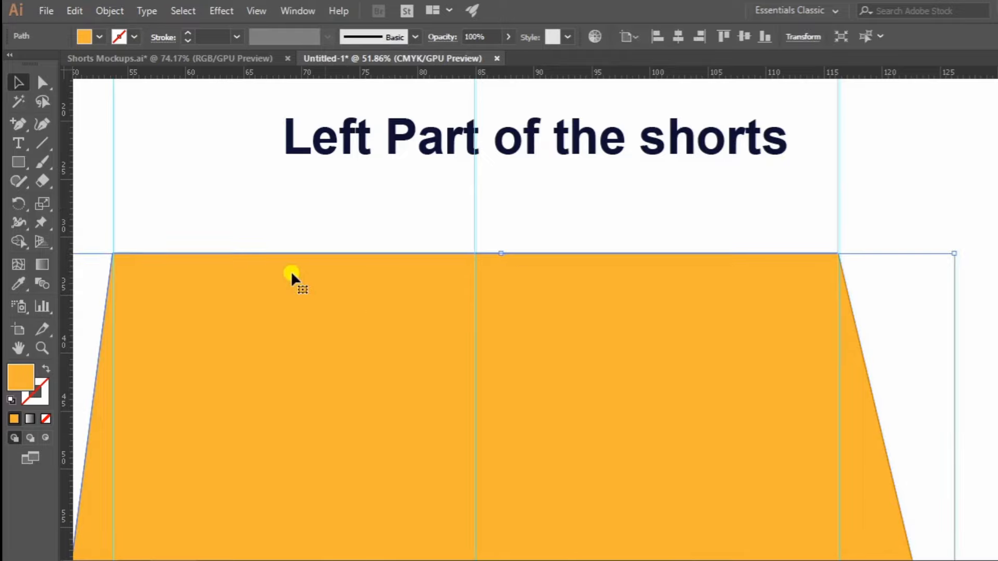
pyautogui.click(21, 126)
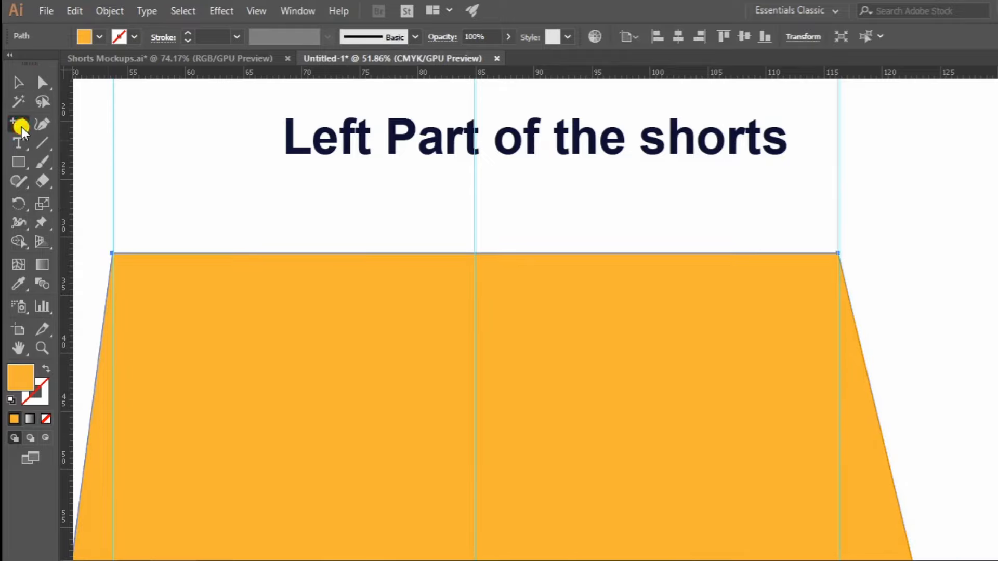
pyautogui.click(476, 255)
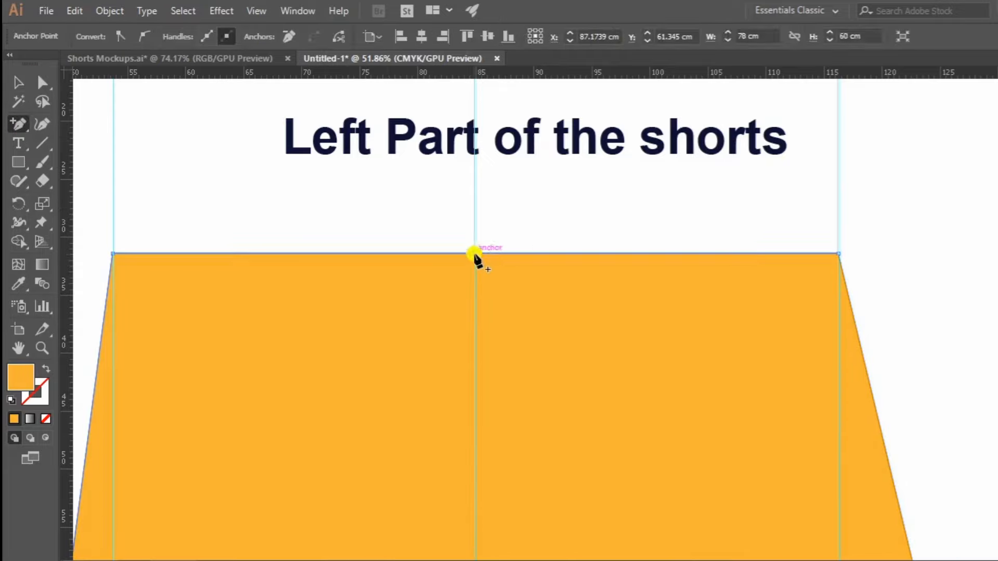
# Add an anchor point on the shape's bottom edge where the centre vertical guide crosses it and select the shape.
pyautogui.scroll(-10, 438, 283)
pyautogui.moveTo(447, 292); pyautogui.dragTo(443, 273)
pyautogui.click(469, 395)
pyautogui.press('z')
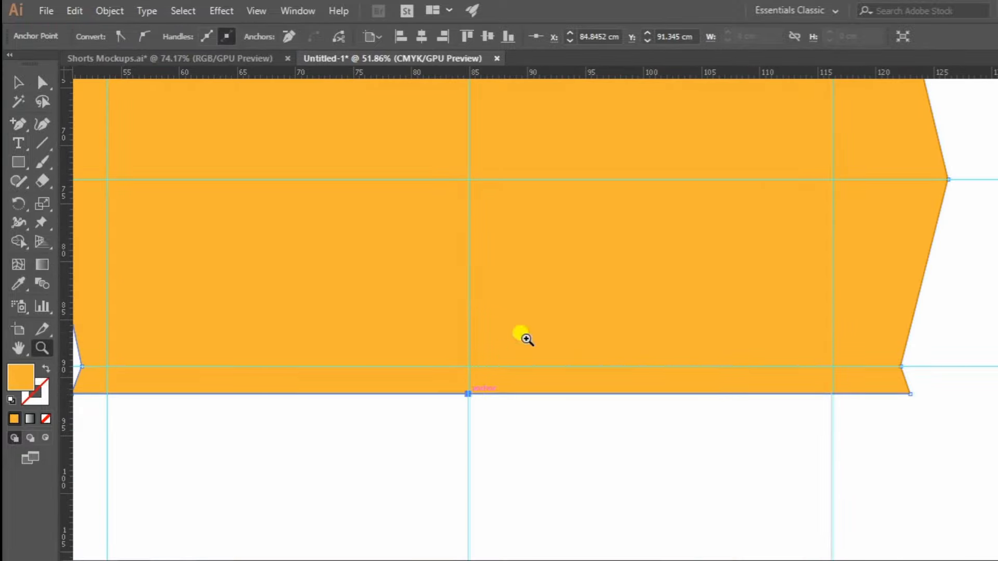
pyautogui.moveTo(524, 336); pyautogui.dragTo(266, 440)
pyautogui.moveTo(618, 296); pyautogui.dragTo(603, 362)
pyautogui.press('v')
pyautogui.click(681, 225)
pyautogui.click(529, 207)
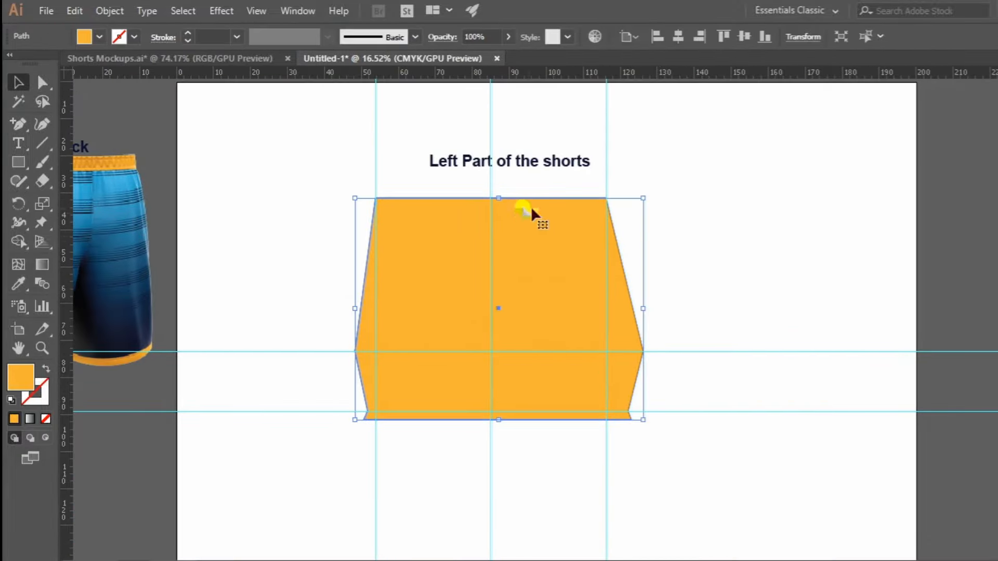
# Draw a straight vertical line along the centre guide with the Pen tool, from just above the shape's top edge to just below its bottom edge.
pyautogui.press('z')
pyautogui.moveTo(481, 187); pyautogui.dragTo(809, 281)
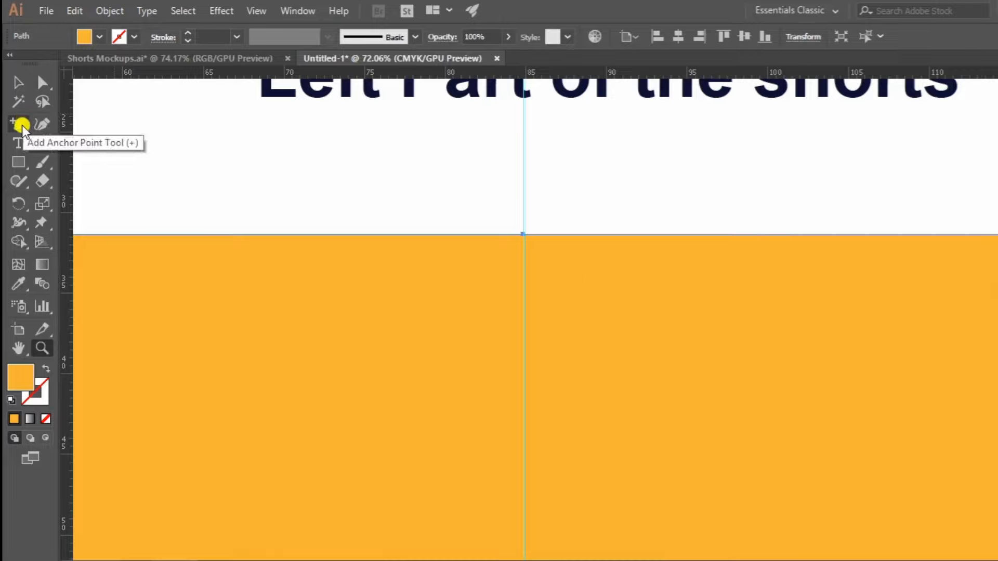
pyautogui.moveTo(25, 122); pyautogui.dragTo(90, 123)
pyautogui.click(523, 222)
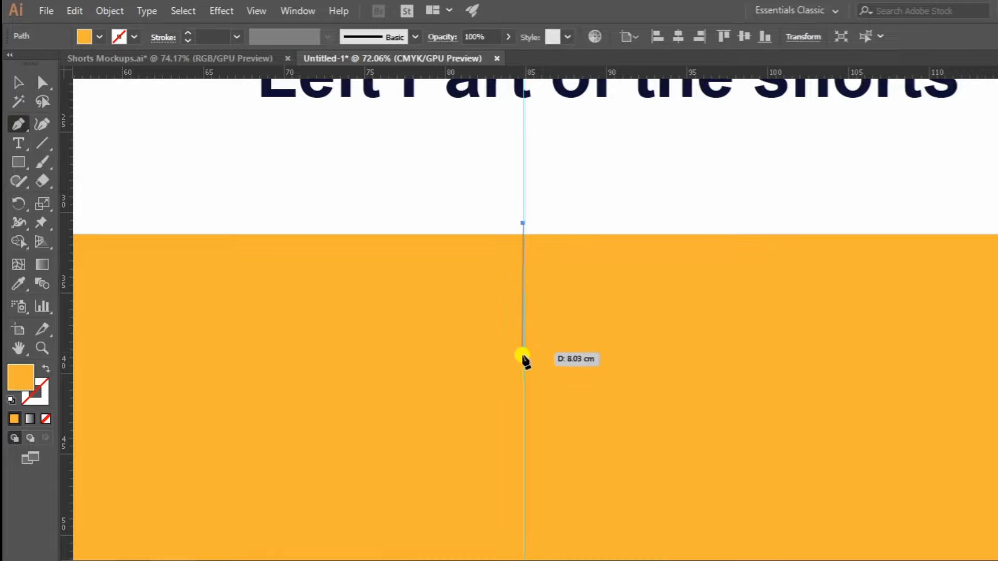
pyautogui.scroll(-4, 538, 358)
pyautogui.scroll(-5, 533, 343)
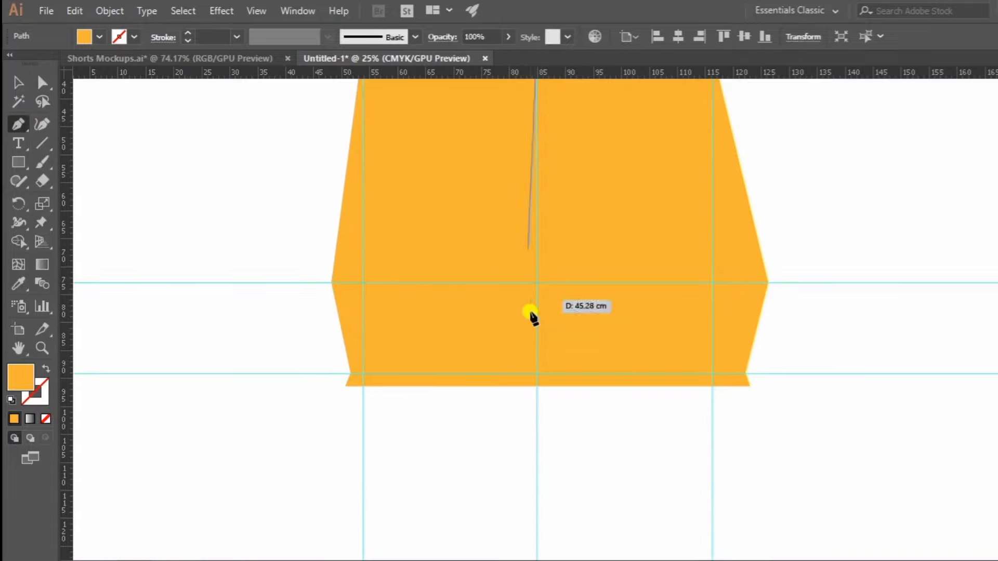
pyautogui.click(538, 387)
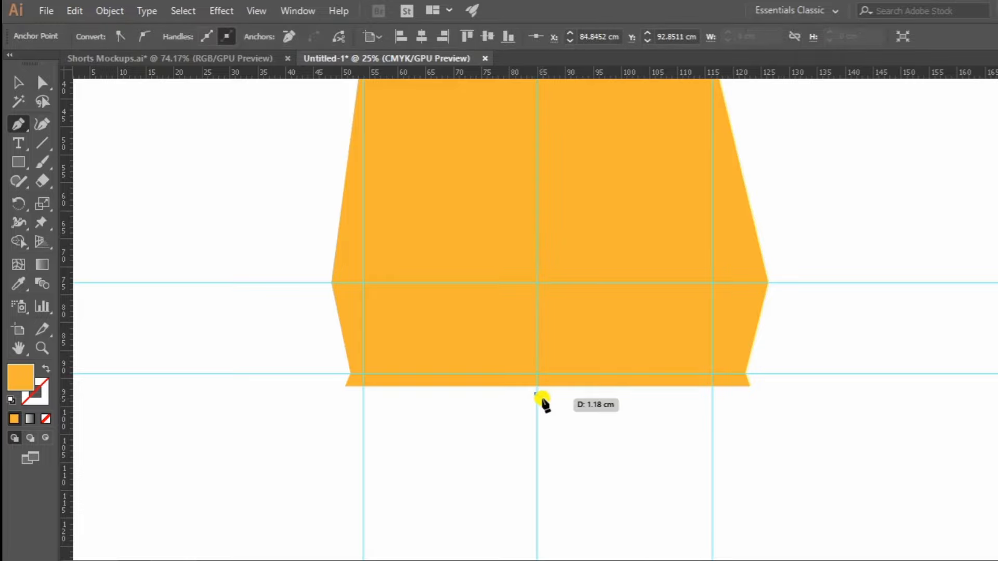
pyautogui.click(19, 83)
pyautogui.moveTo(613, 197); pyautogui.dragTo(566, 282)
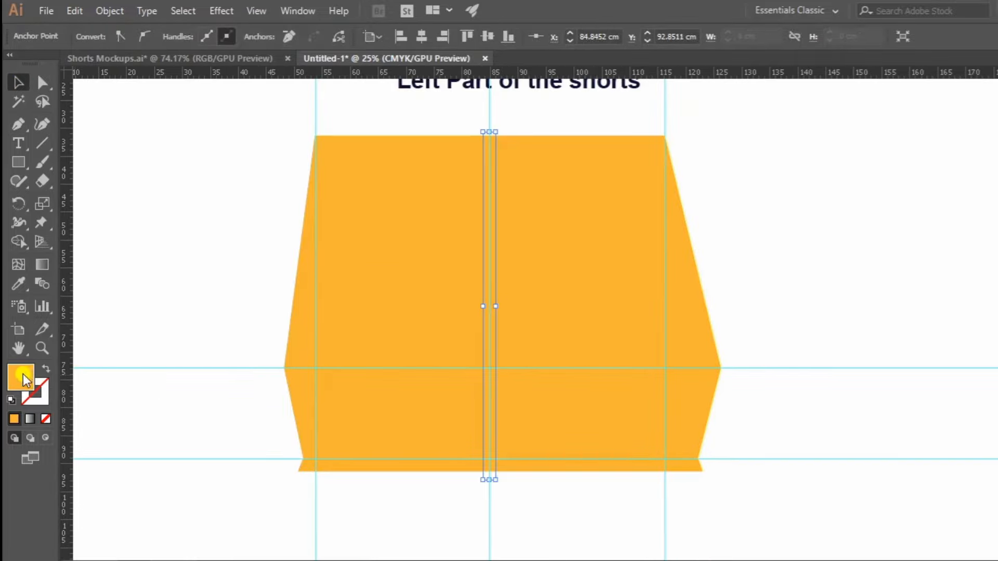
# Remove the centre line's fill and give it a black stroke.
pyautogui.click(44, 418)
pyautogui.doubleClick(44, 392)
pyautogui.press('Return')
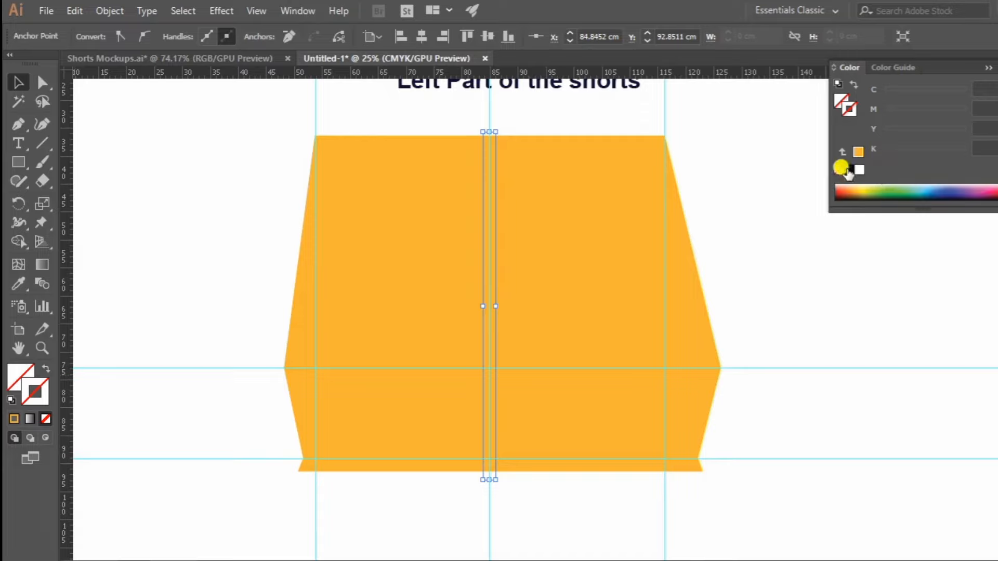
# Make the centre line dashed with a 3 pt stroke weight, a 12 pt dash and an empty gap value.
pyautogui.click(294, 11)
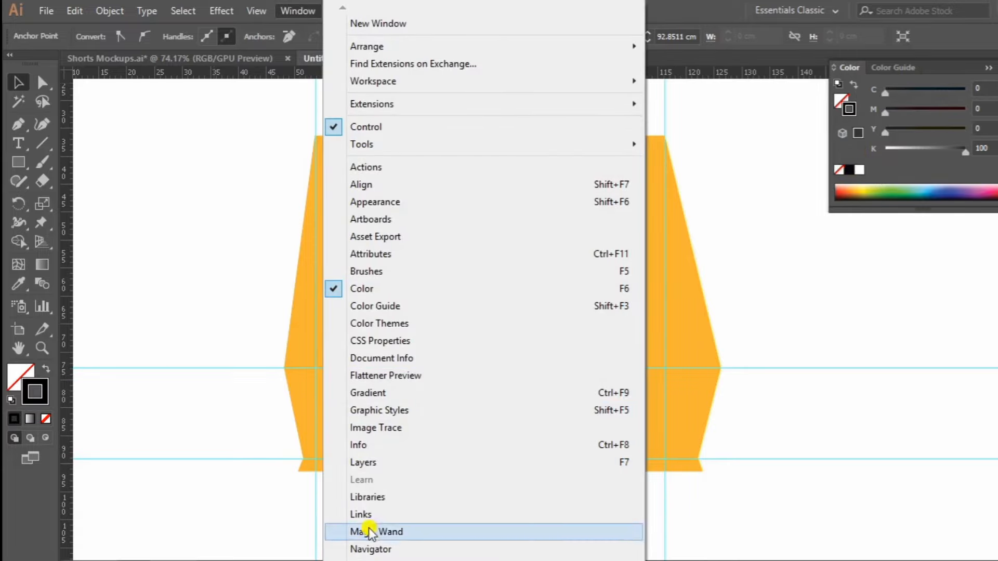
pyautogui.click(384, 488)
pyautogui.click(834, 333)
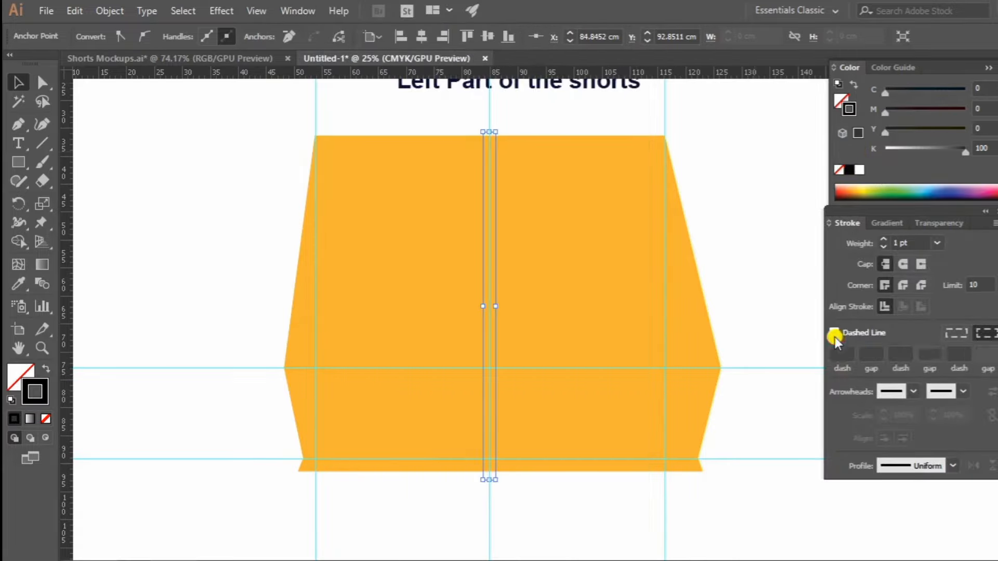
pyautogui.click(855, 353)
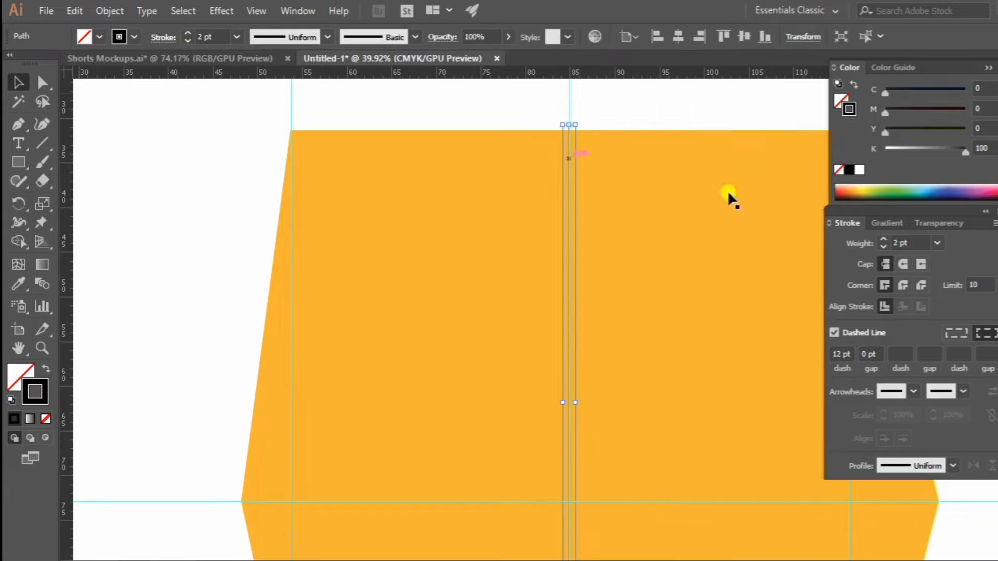
pyautogui.moveTo(877, 355); pyautogui.dragTo(795, 359)
pyautogui.press('BackSpace')
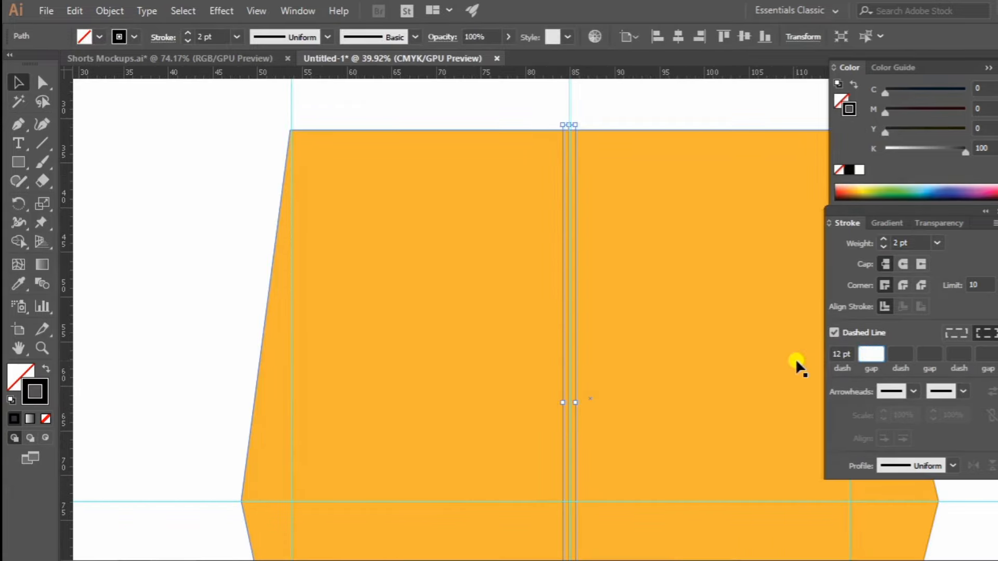
pyautogui.press('Return')
pyautogui.press('z')
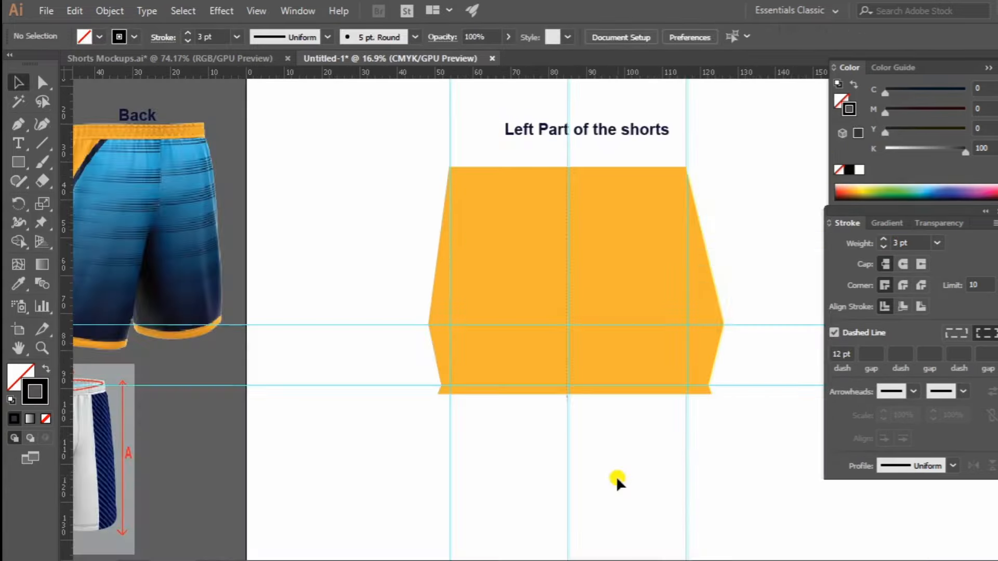
# Unlock the guides and delete the centre vertical guide, keeping the dashed line.
pyautogui.rightClick(598, 450)
pyautogui.click(659, 342)
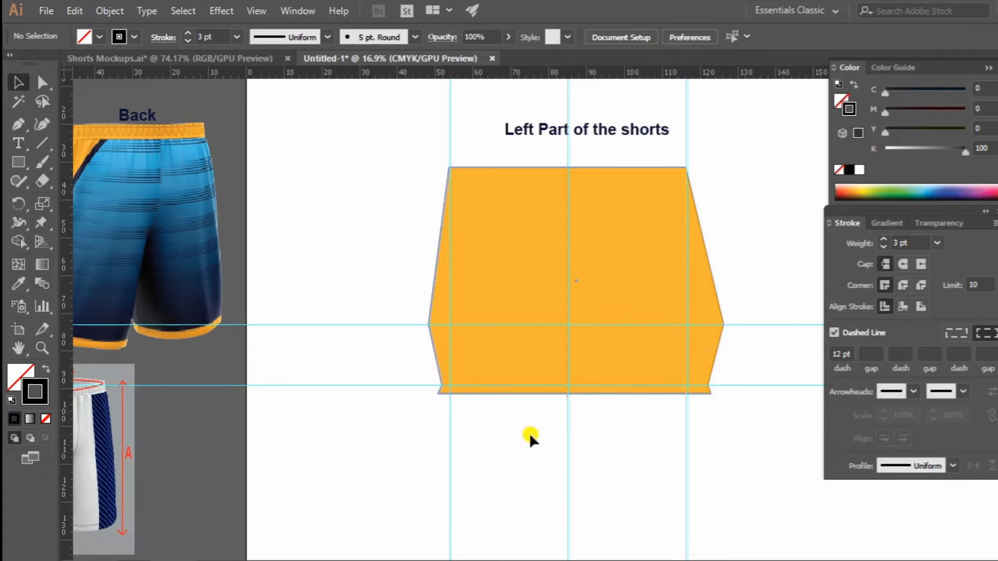
pyautogui.moveTo(529, 432); pyautogui.dragTo(606, 466)
pyautogui.click(606, 463)
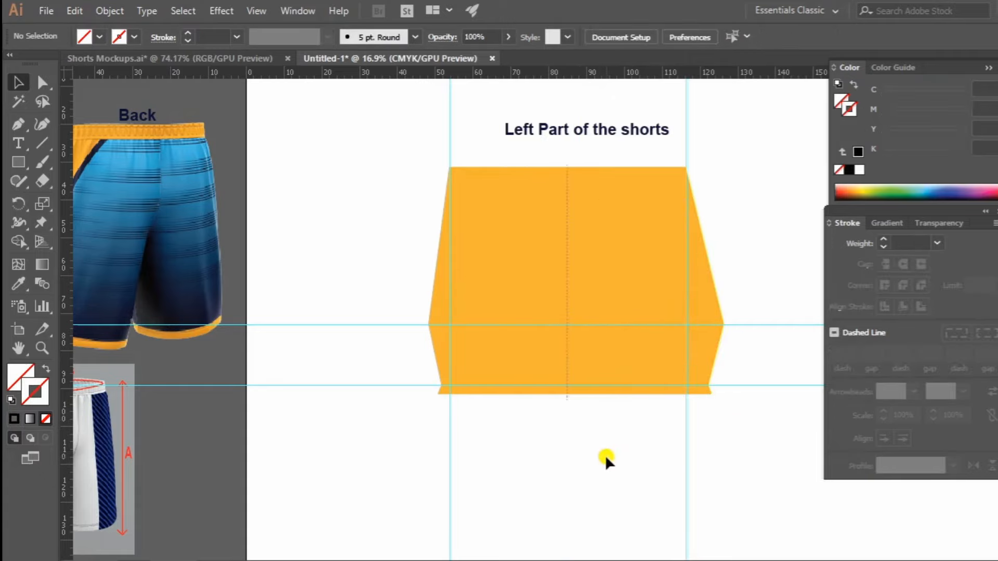
# Place a horizontal guide along the shape's top edge and select it.
pyautogui.scroll(2, 632, 86)
pyautogui.moveTo(632, 72); pyautogui.dragTo(633, 211)
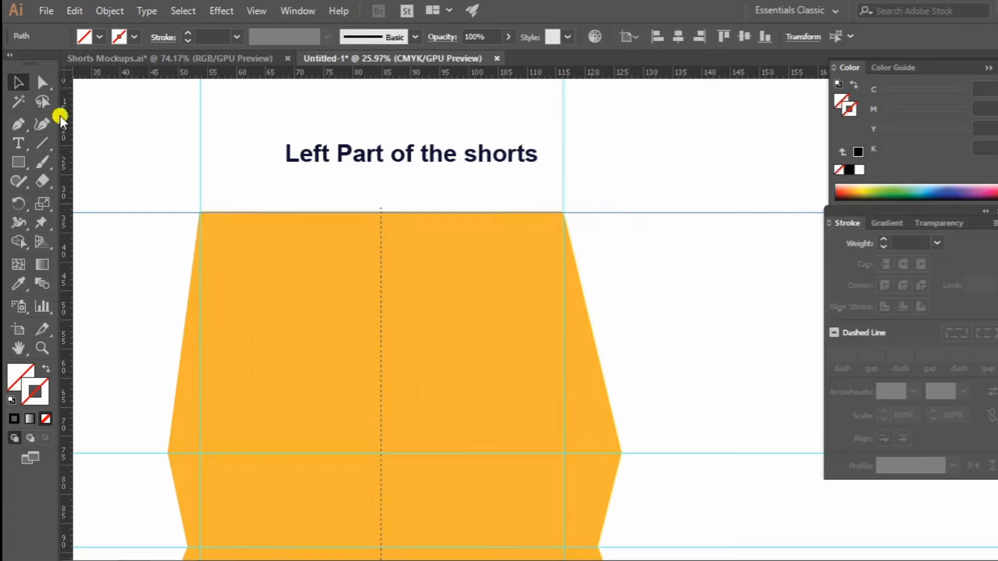
pyautogui.rightClick(694, 141)
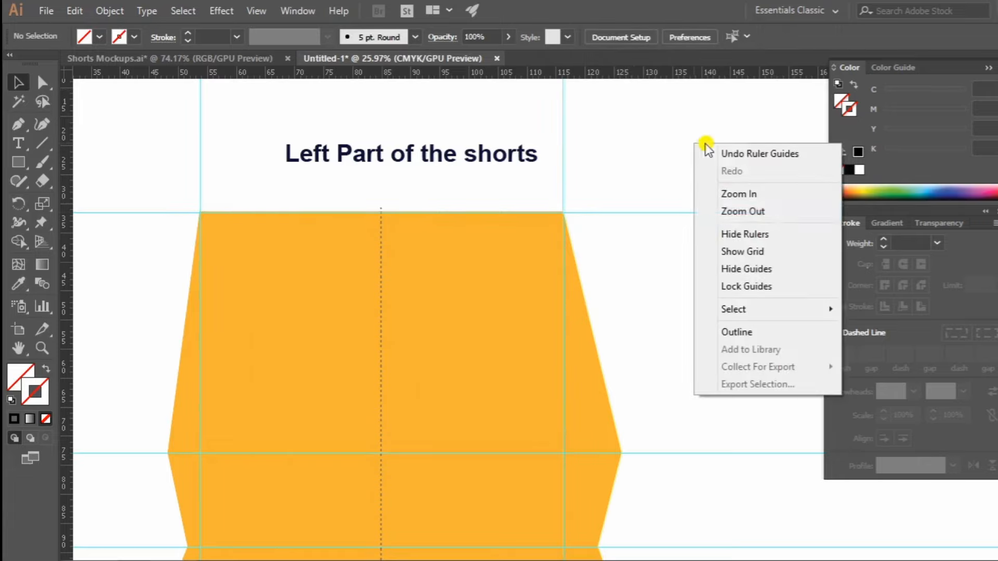
pyautogui.click(645, 203)
pyautogui.moveTo(721, 256); pyautogui.dragTo(722, 255)
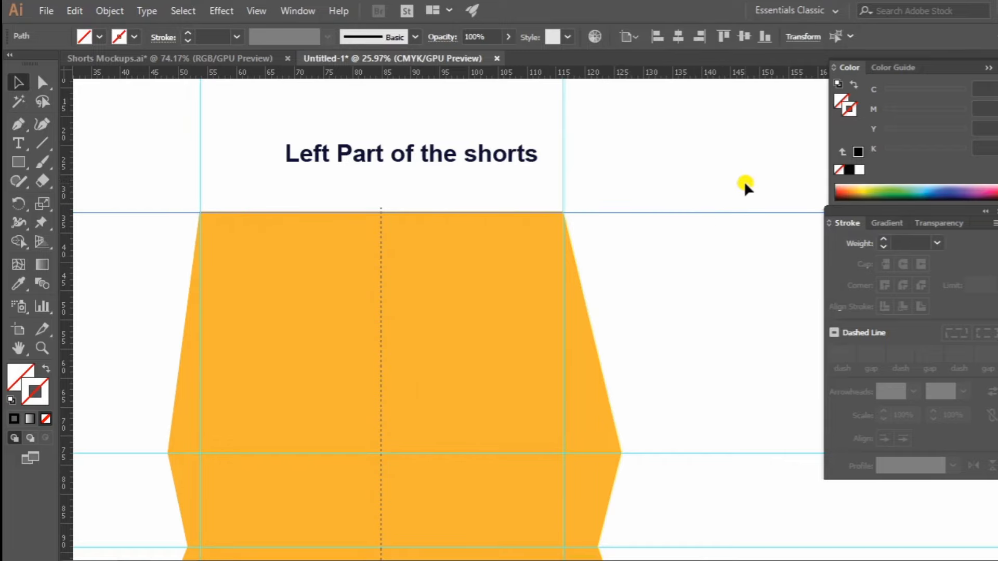
# Set the keyboard increment to 31 cm, nudge the selected horizontal guide down by that amount and lock the guides.
pyautogui.hotkey('ctrl', 'k')
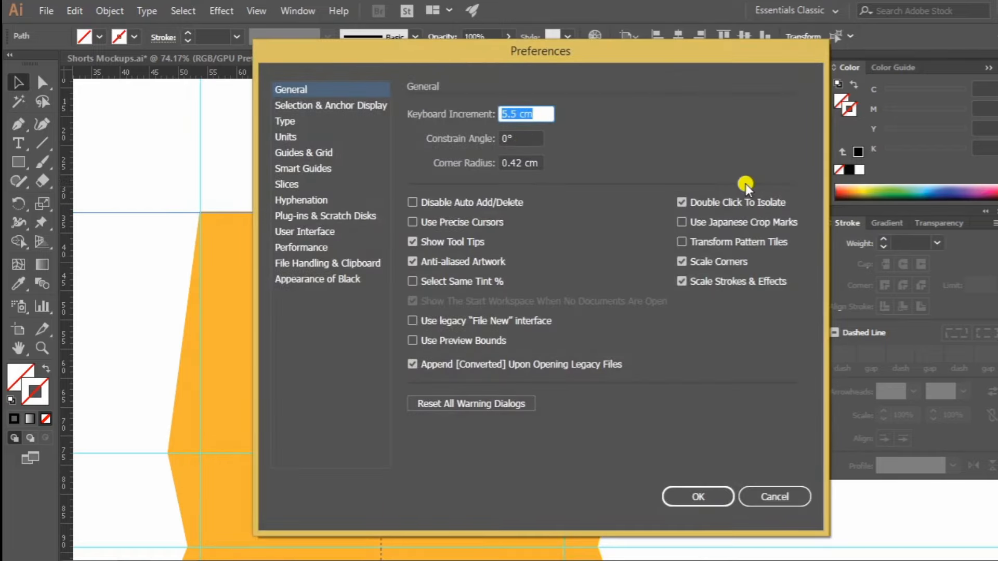
pyautogui.write('31')
pyautogui.press('Return')
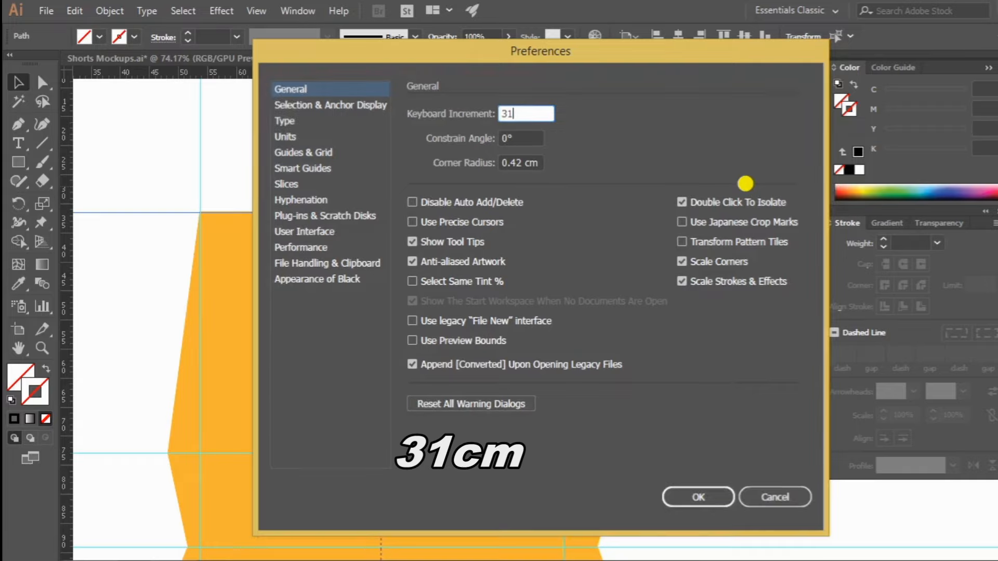
pyautogui.press('Down')
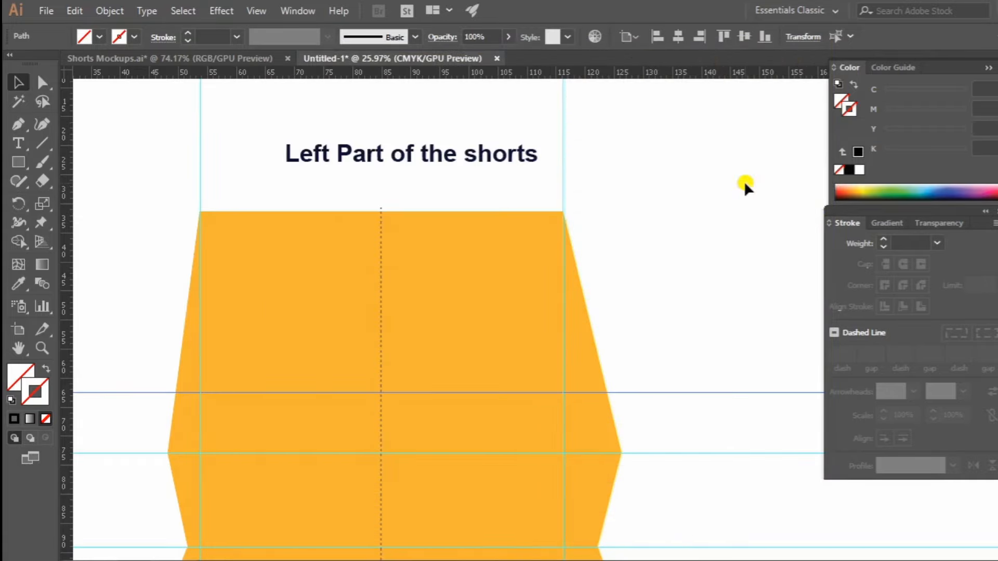
pyautogui.rightClick(674, 278)
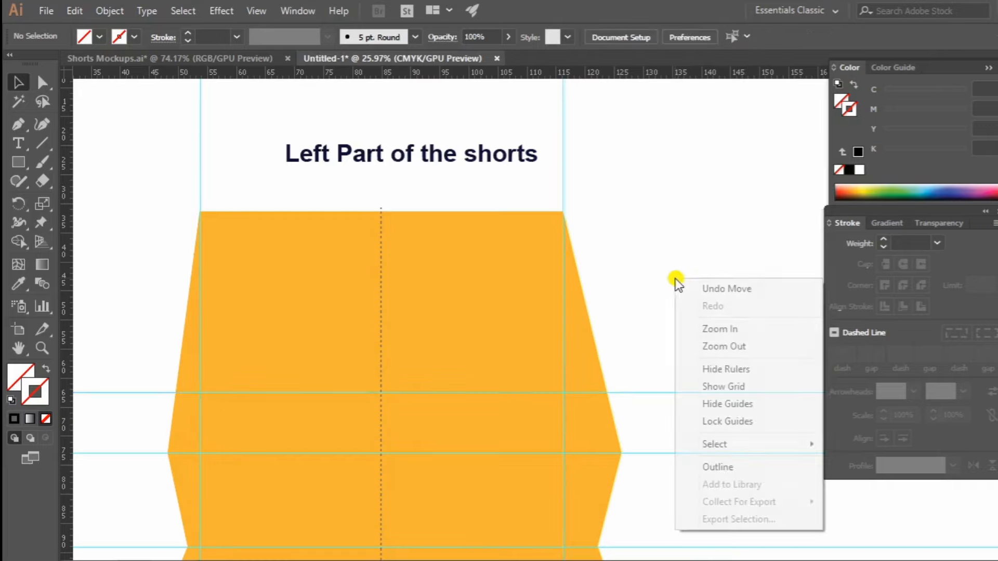
pyautogui.click(717, 419)
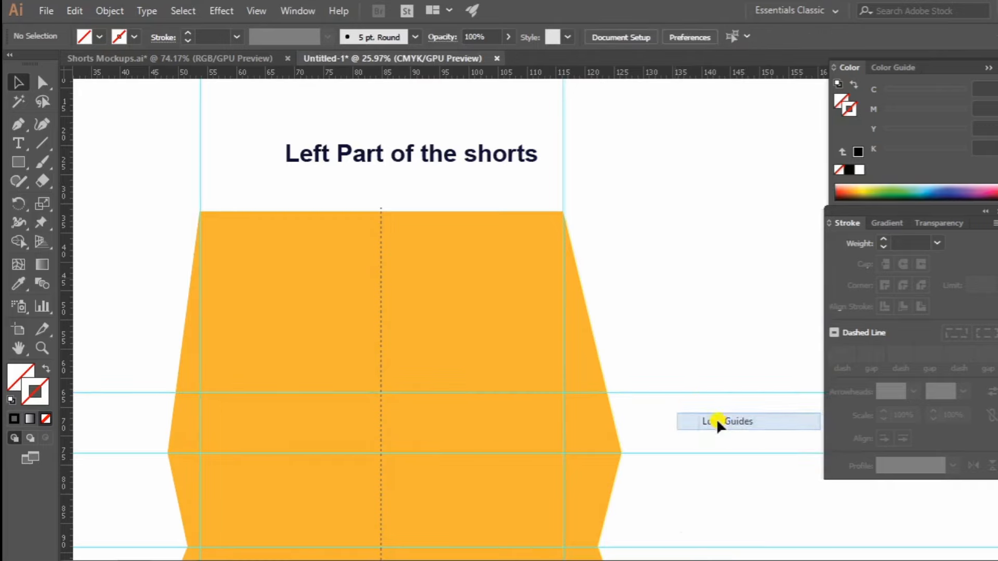
# Add anchor points on the shape's right and left slanted sides where the guide 31 cm below the top edge crosses them.
pyautogui.click(588, 344)
pyautogui.click(22, 123)
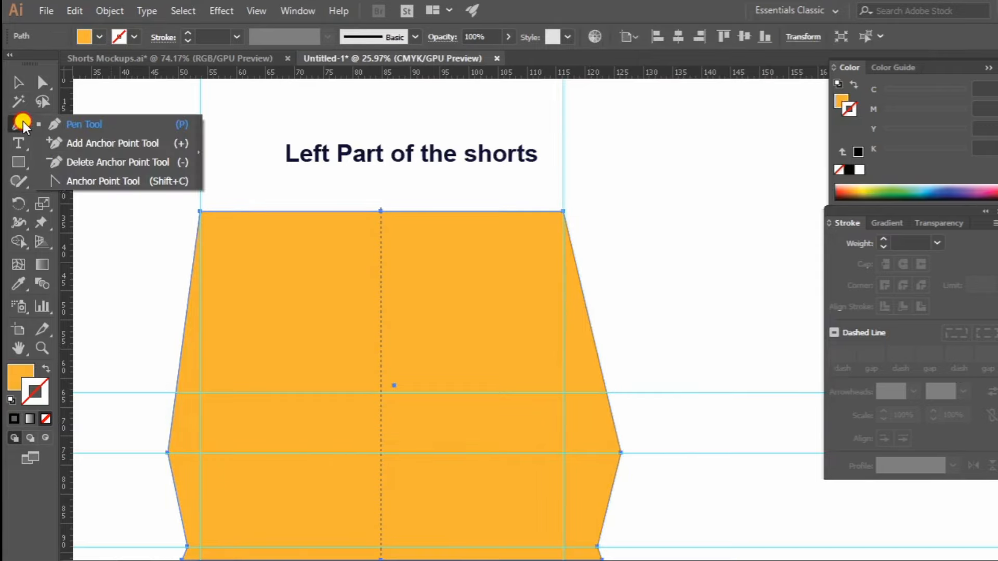
pyautogui.click(114, 152)
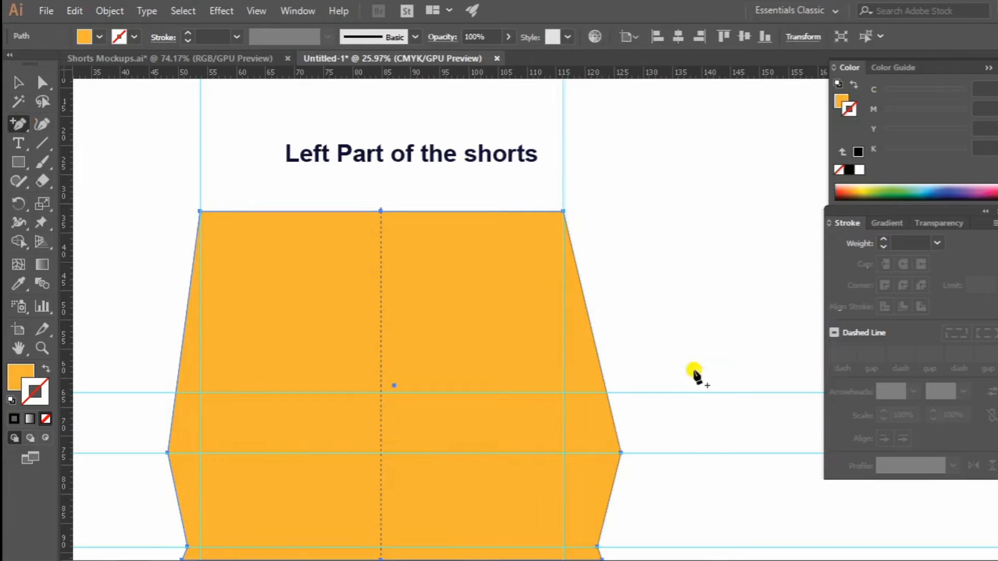
pyautogui.click(606, 393)
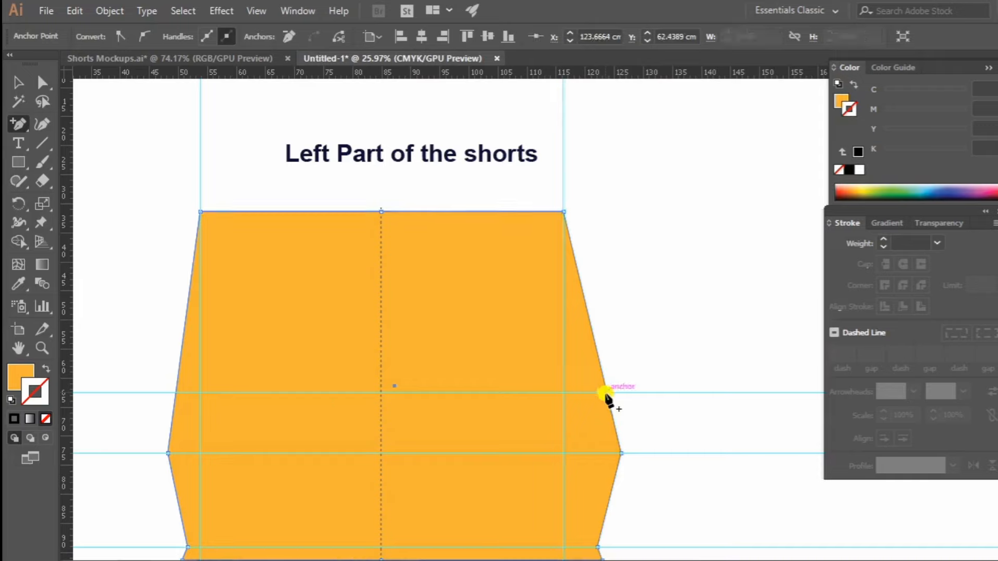
pyautogui.click(176, 393)
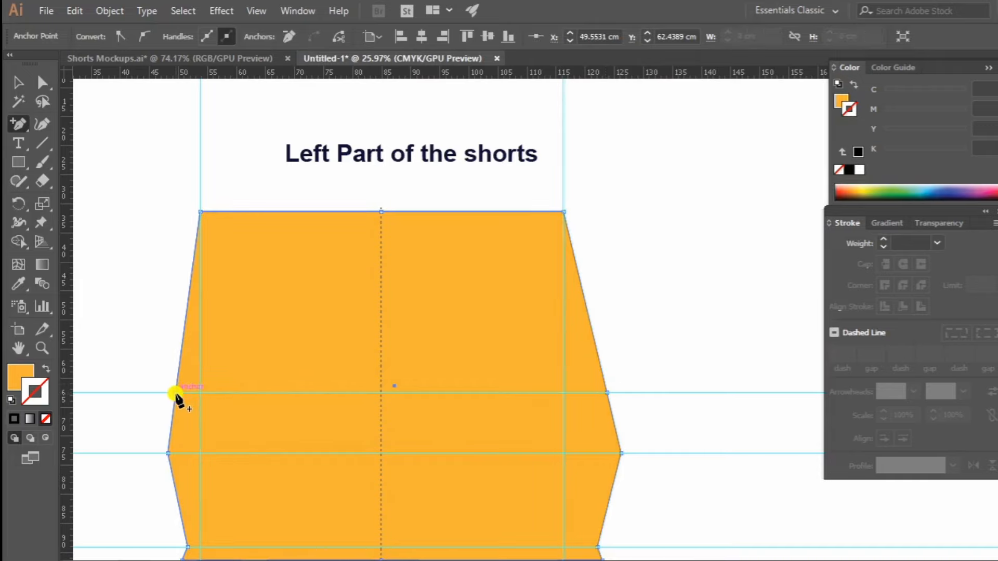
# Convert the new right-side anchor to a smooth point, pulling its handle down to the shape's widest right corner.
pyautogui.click(40, 87)
pyautogui.click(24, 120)
pyautogui.moveTo(24, 120); pyautogui.dragTo(84, 179)
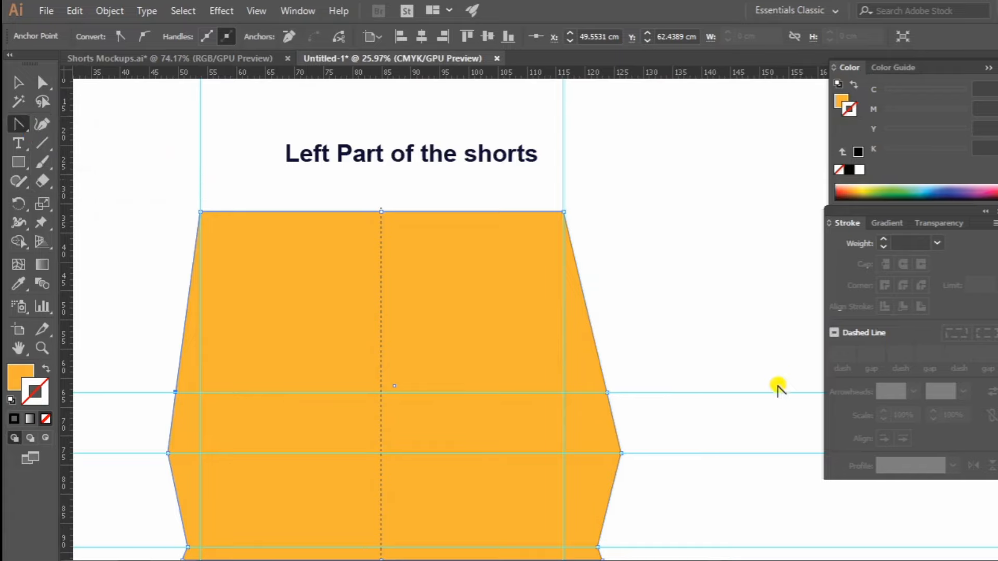
pyautogui.moveTo(608, 397); pyautogui.dragTo(621, 452)
pyautogui.click(621, 453)
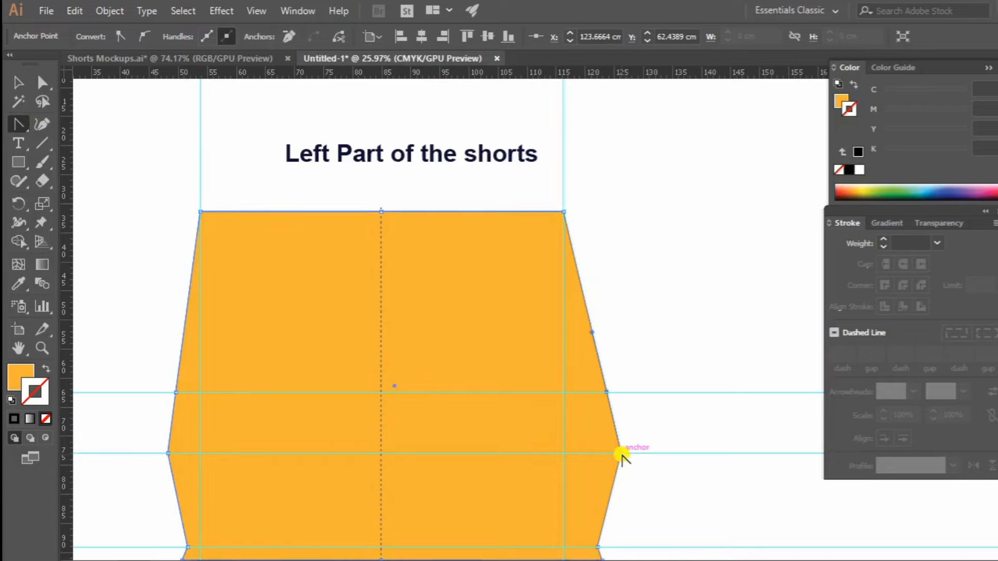
# Move the smooth right-side anchor inward onto the right vertical guide and align its handle vertically along that guide.
pyautogui.click(43, 83)
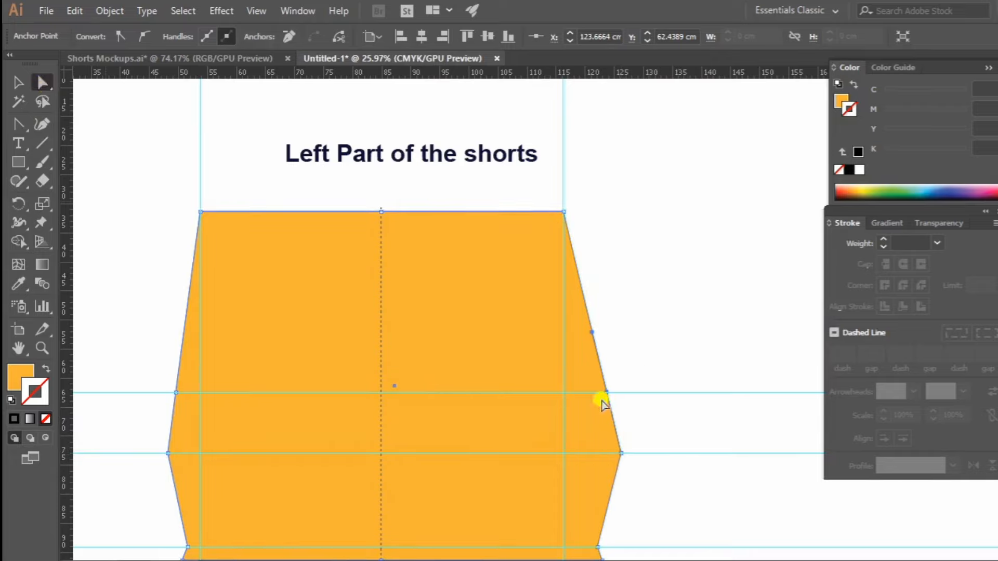
pyautogui.moveTo(607, 393); pyautogui.dragTo(562, 390)
pyautogui.moveTo(552, 330)
pyautogui.mouseDown()
pyautogui.moveTo(553, 339)
pyautogui.moveTo(562, 328)
pyautogui.mouseUp()
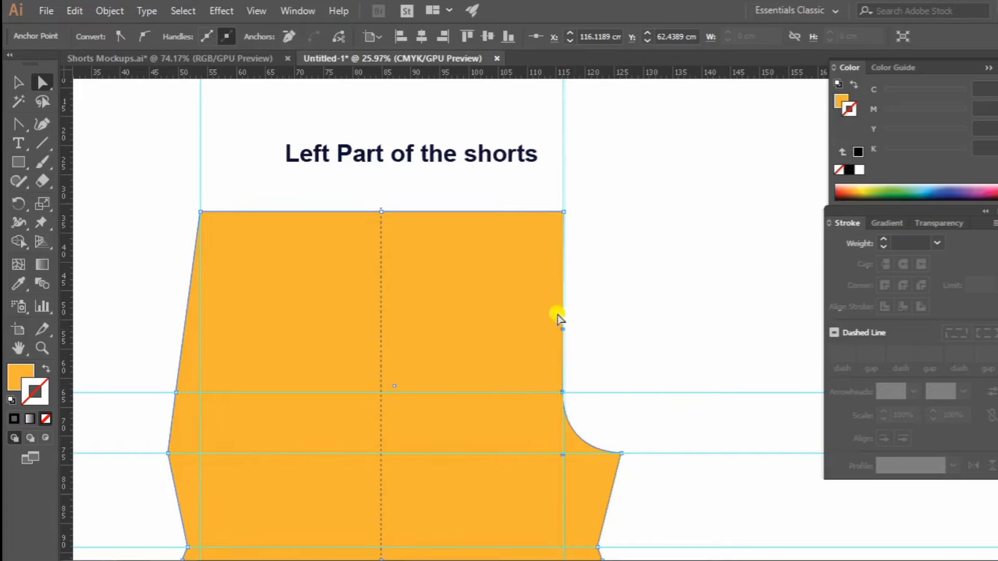
pyautogui.click(681, 284)
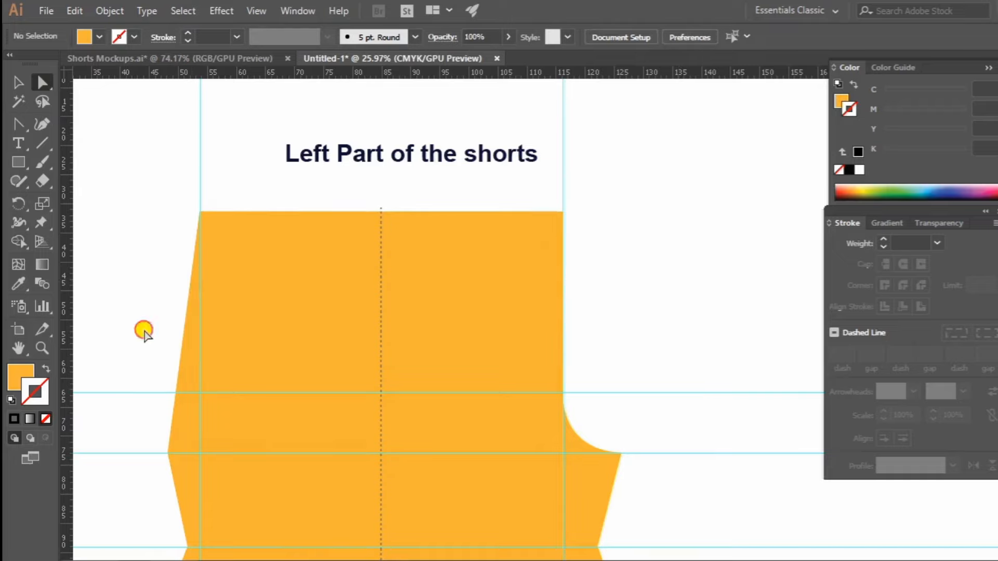
# Convert the anchor at the 31 cm guide on the left side to a smooth point with handles along the slanted edge.
pyautogui.moveTo(144, 331); pyautogui.dragTo(151, 272)
pyautogui.moveTo(193, 416); pyautogui.dragTo(192, 416)
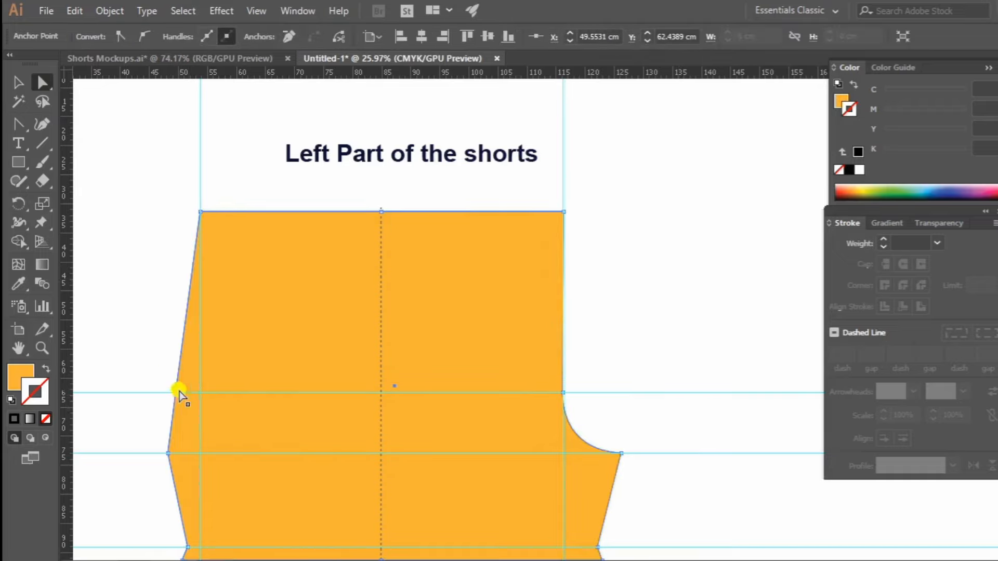
pyautogui.moveTo(17, 123); pyautogui.dragTo(33, 179)
pyautogui.moveTo(179, 393); pyautogui.dragTo(184, 331)
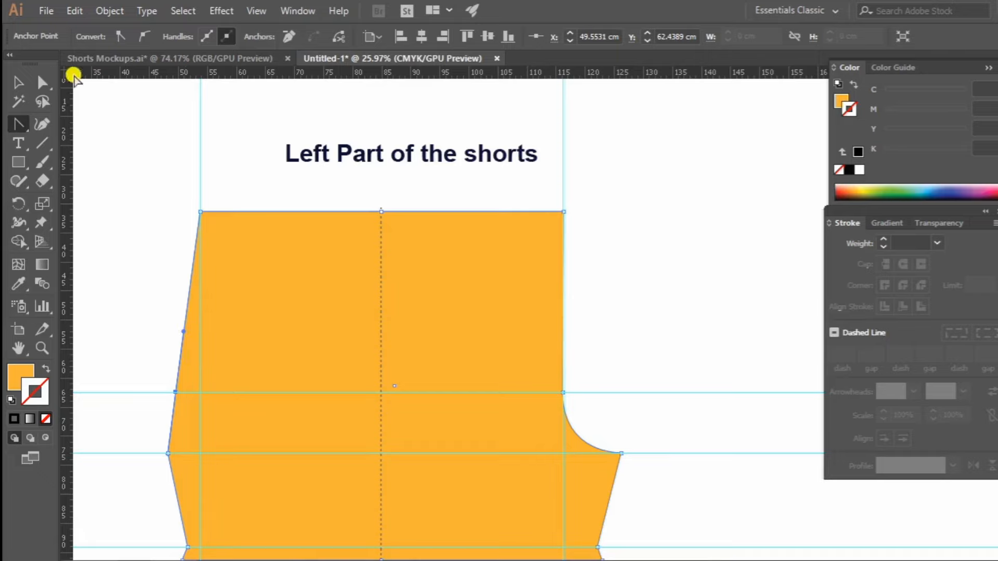
# Move the left-side anchor inward onto the left vertical guide and align its handle vertically along that guide.
pyautogui.click(43, 82)
pyautogui.moveTo(158, 379); pyautogui.dragTo(199, 394)
pyautogui.click(42, 93)
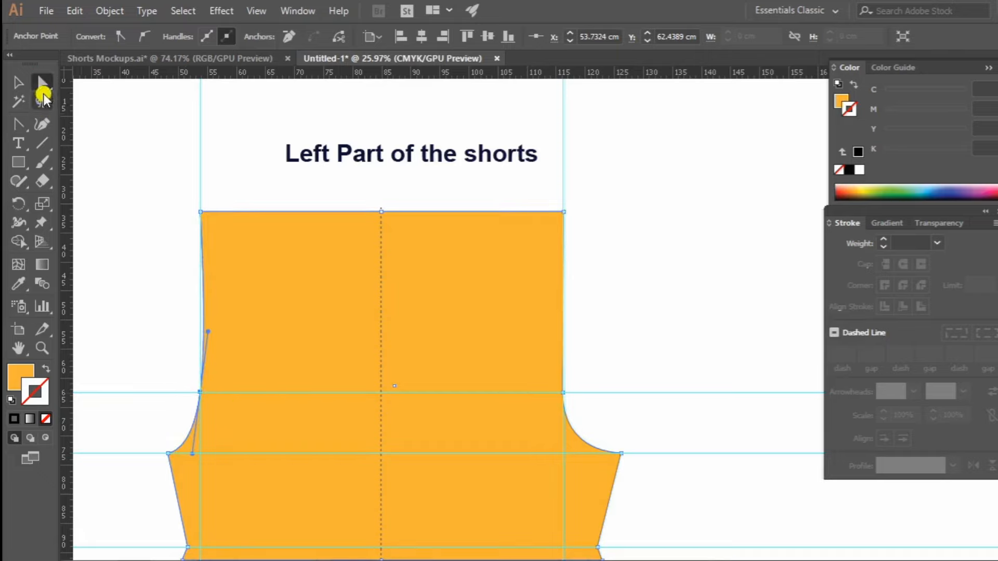
pyautogui.click(200, 327)
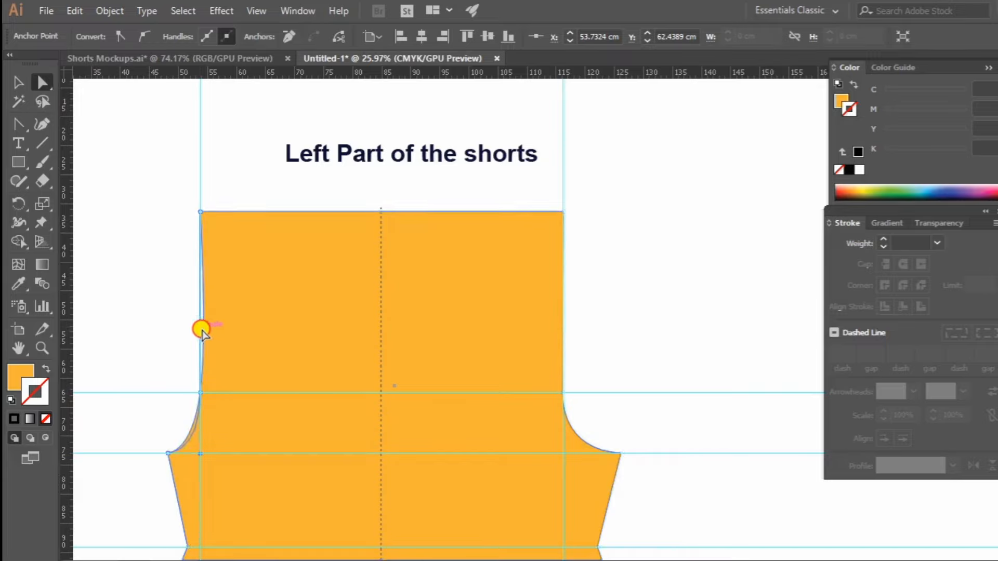
pyautogui.click(190, 279)
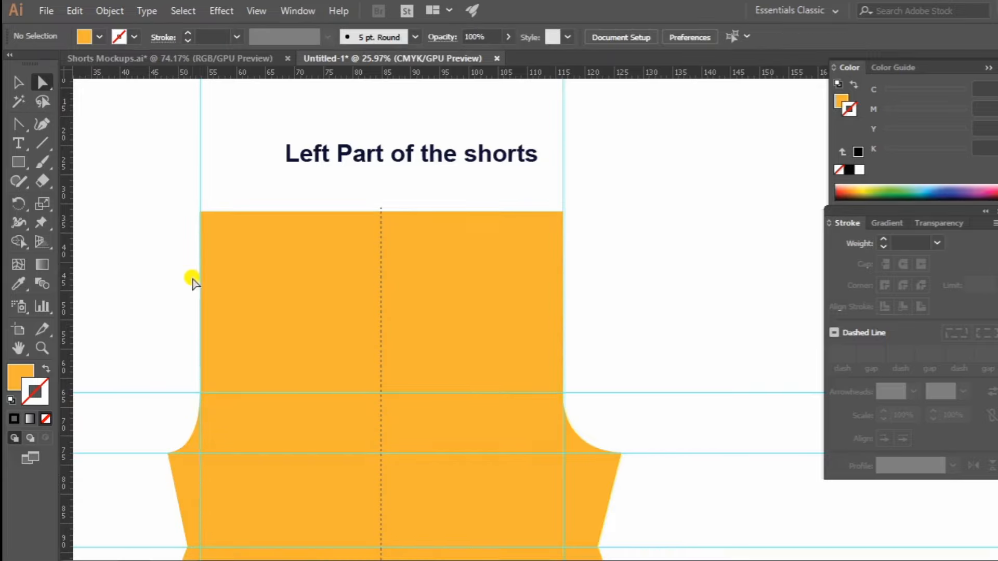
# Examine the shaped left part of the shorts, its crotch curves and its top edge.
pyautogui.press('z')
pyautogui.moveTo(500, 218); pyautogui.dragTo(332, 324)
pyautogui.moveTo(414, 301); pyautogui.dragTo(583, 343)
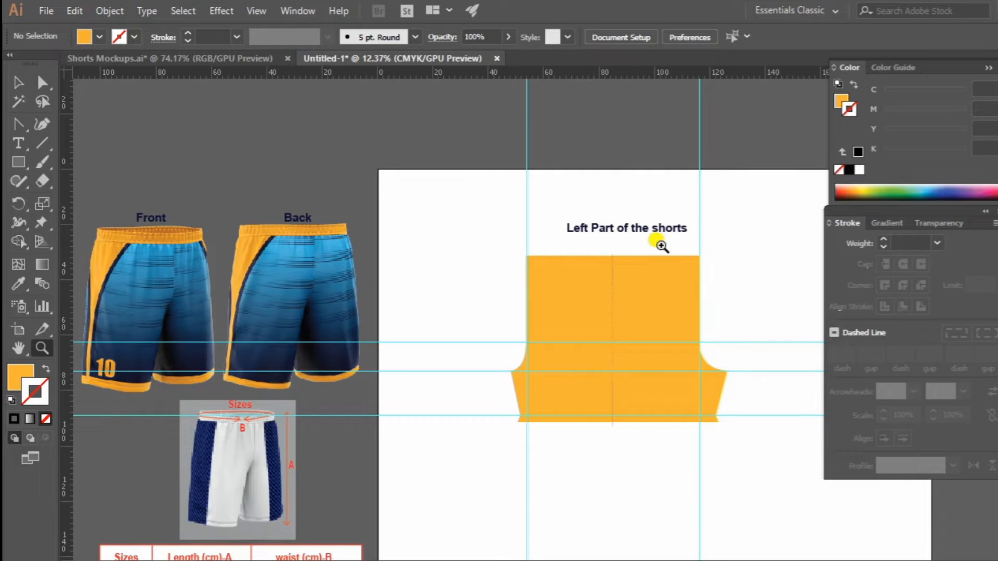
pyautogui.moveTo(609, 213); pyautogui.dragTo(763, 248)
pyautogui.moveTo(695, 272); pyautogui.dragTo(530, 289)
pyautogui.moveTo(426, 302); pyautogui.dragTo(614, 293)
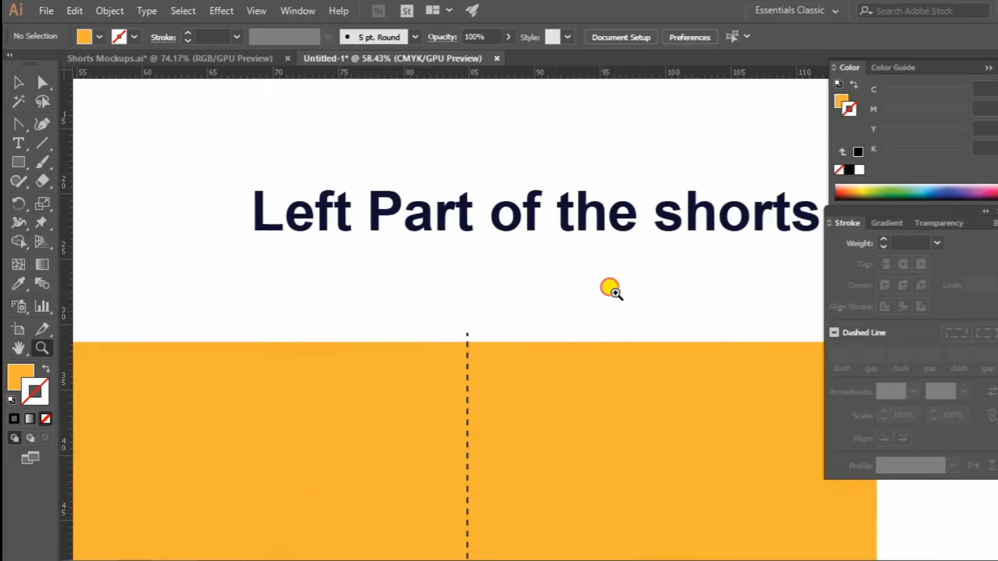
pyautogui.moveTo(555, 318); pyautogui.dragTo(628, 200)
pyautogui.moveTo(537, 205); pyautogui.dragTo(479, 238)
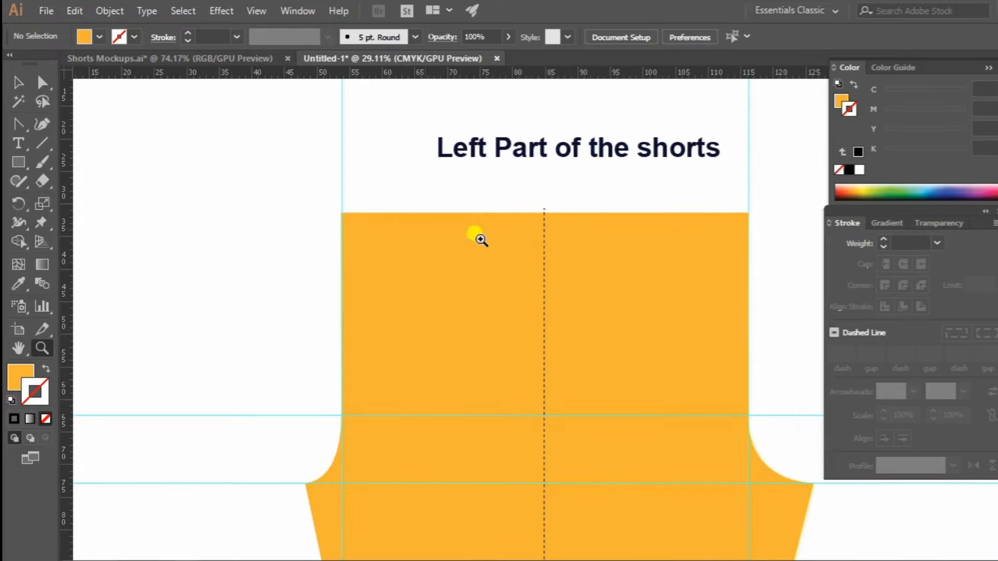
pyautogui.moveTo(636, 221); pyautogui.dragTo(541, 231)
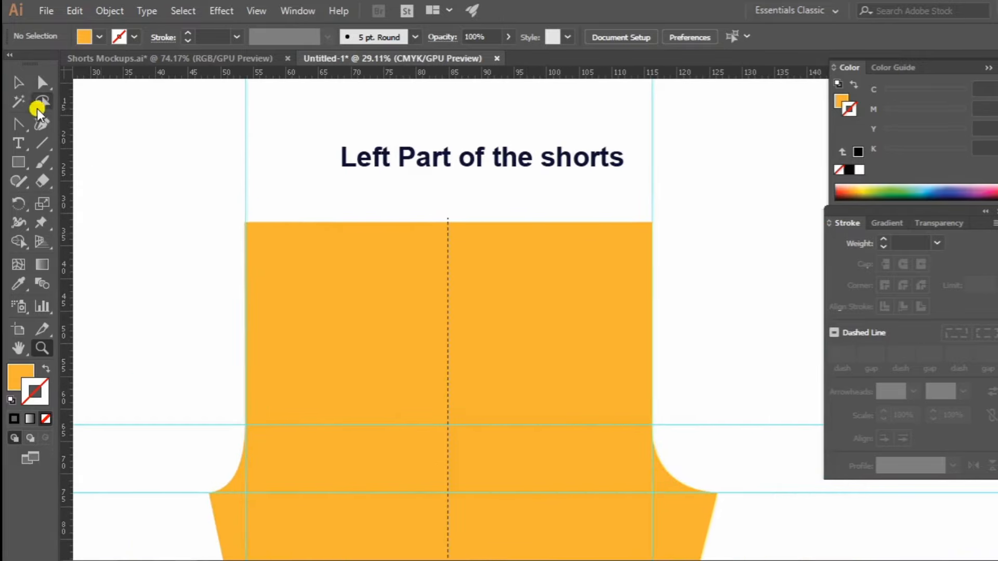
# Draw a straight horizontal line along the shape's top edge with the Pen tool, extending slightly past both sides.
pyautogui.click(18, 126)
pyautogui.click(92, 127)
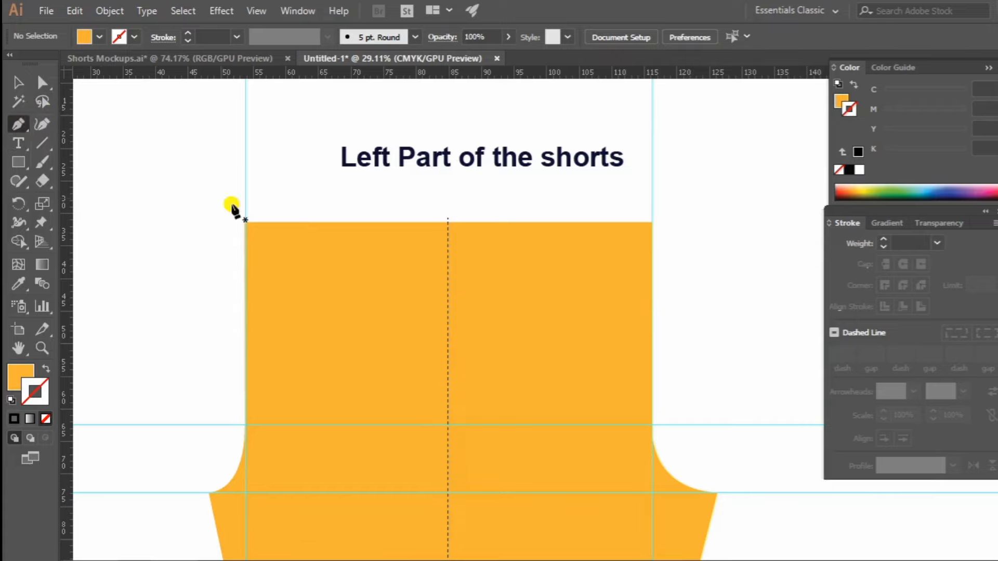
pyautogui.click(230, 221)
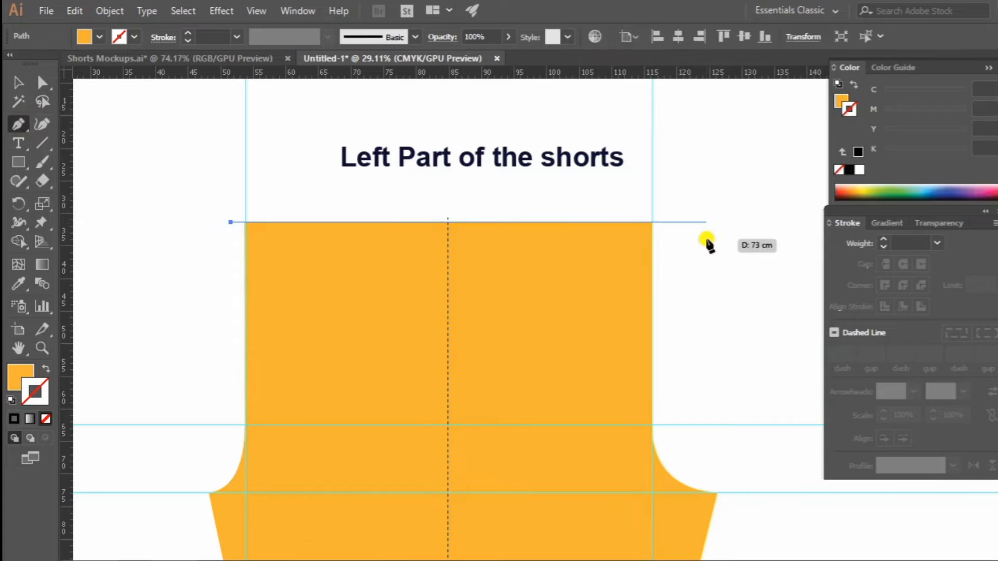
pyautogui.click(666, 222)
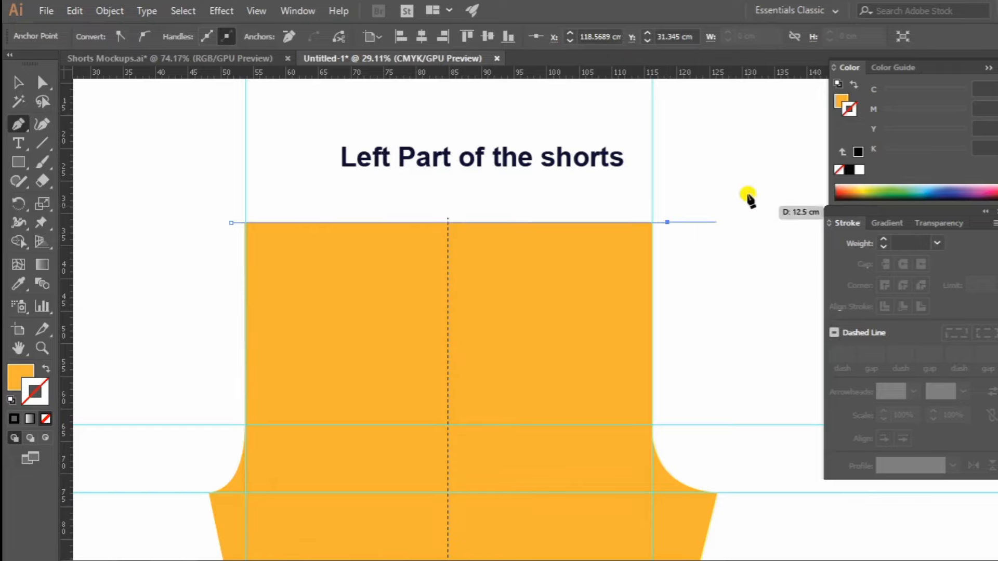
pyautogui.click(16, 83)
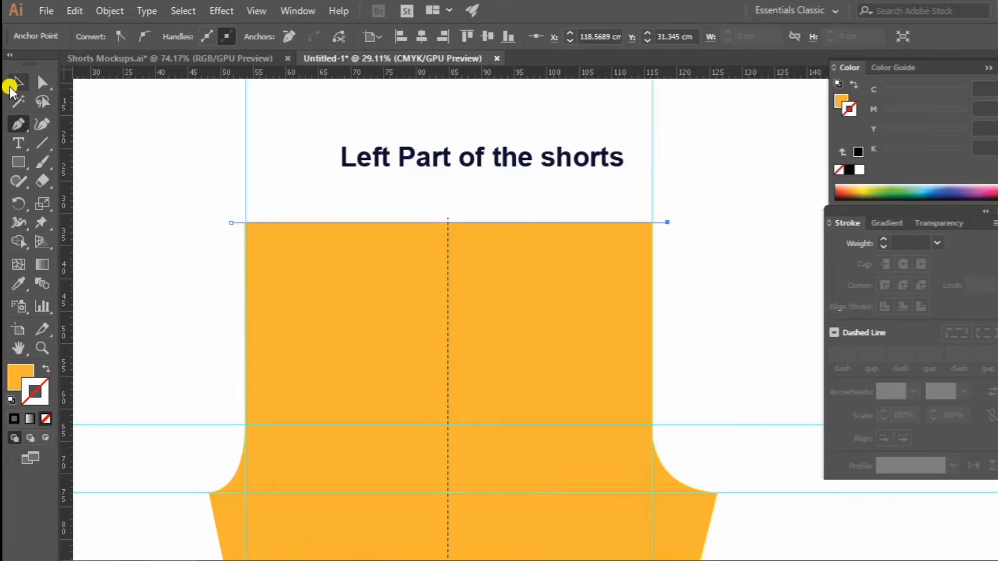
# Copy the dashed stroke style of the vertical centre line onto the new top line with the Eyedropper.
pyautogui.click(20, 284)
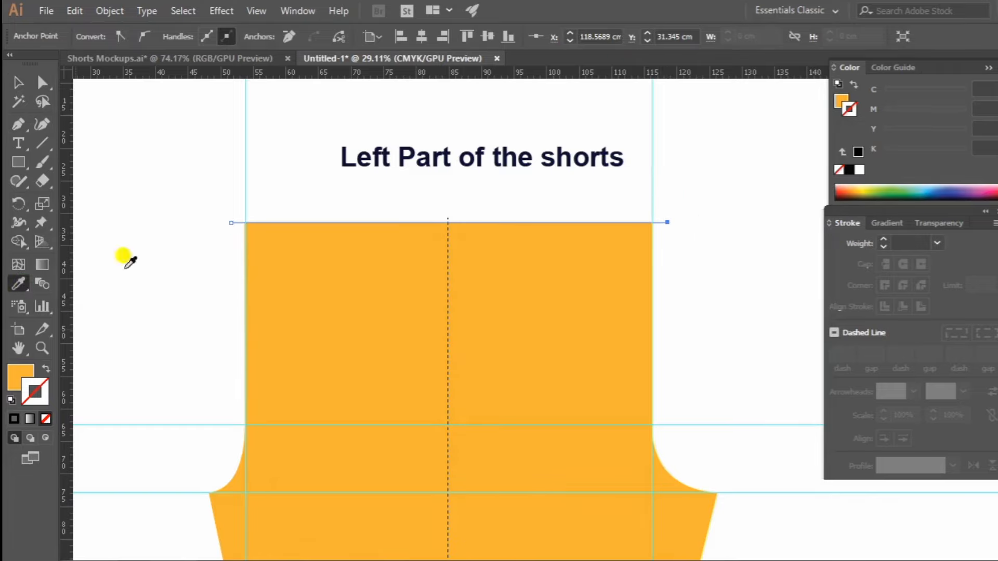
pyautogui.click(448, 267)
pyautogui.click(14, 83)
pyautogui.click(527, 196)
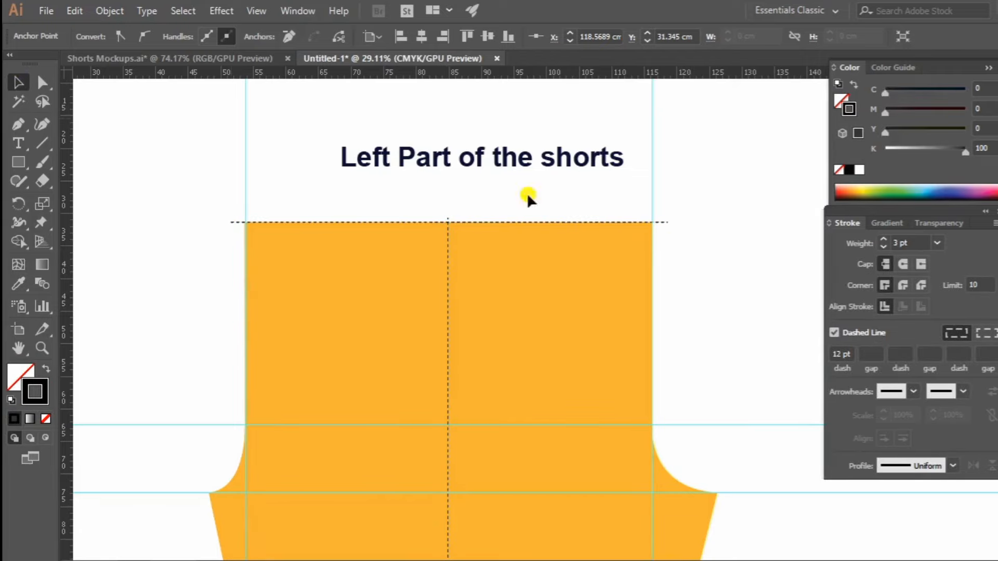
# Set the keyboard increment to 5 cm and move the top dashed line down by one increment.
pyautogui.click(664, 223)
pyautogui.hotkey('ctrl', 'k')
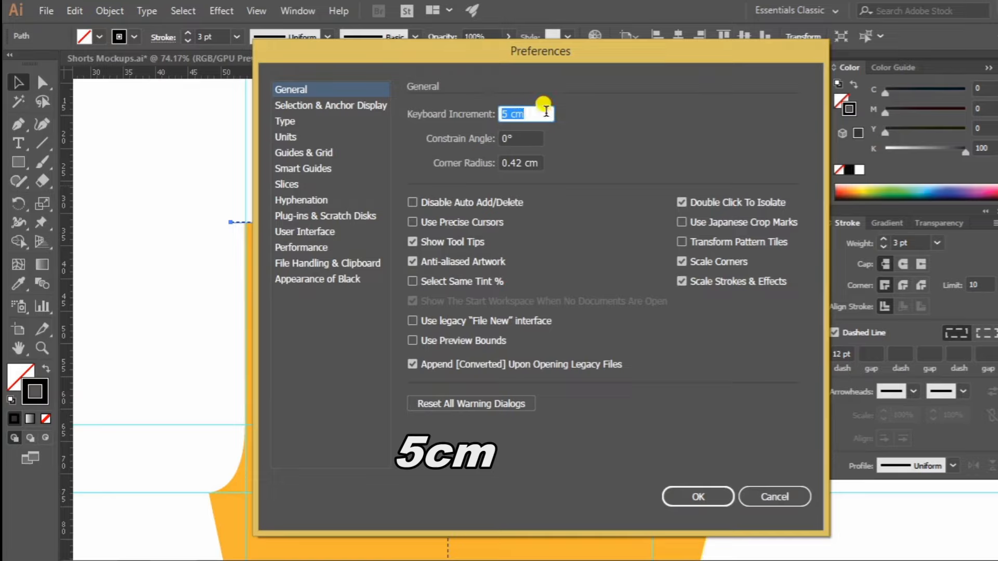
pyautogui.moveTo(546, 111); pyautogui.dragTo(443, 125)
pyautogui.write('5')
pyautogui.press('Return')
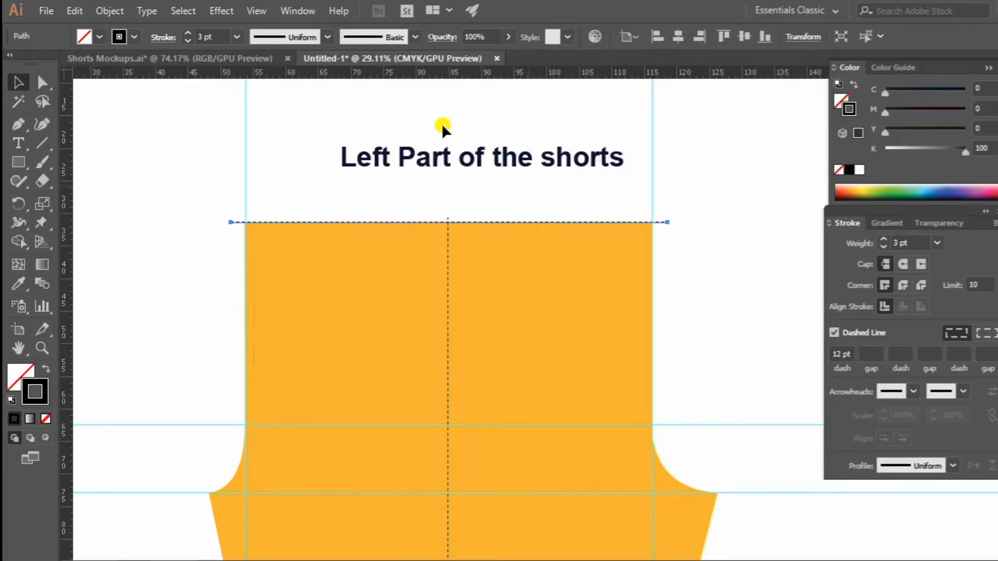
pyautogui.press('Down')
pyautogui.click(687, 332)
# Draw a dashed horizontal line along the shape's bottom edge, extending slightly past both sides.
pyautogui.moveTo(688, 332); pyautogui.dragTo(698, 158)
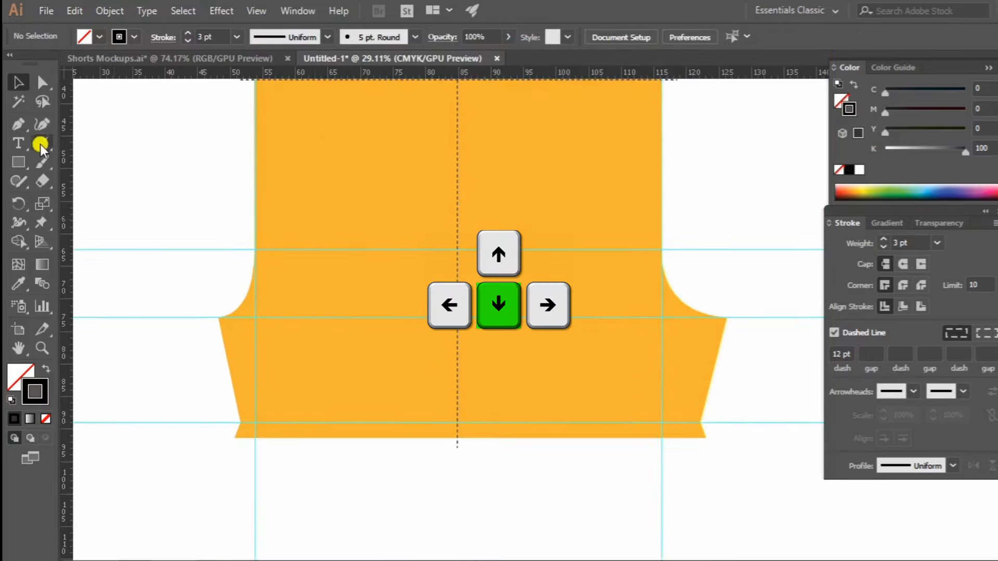
pyautogui.click(22, 125)
pyautogui.click(222, 438)
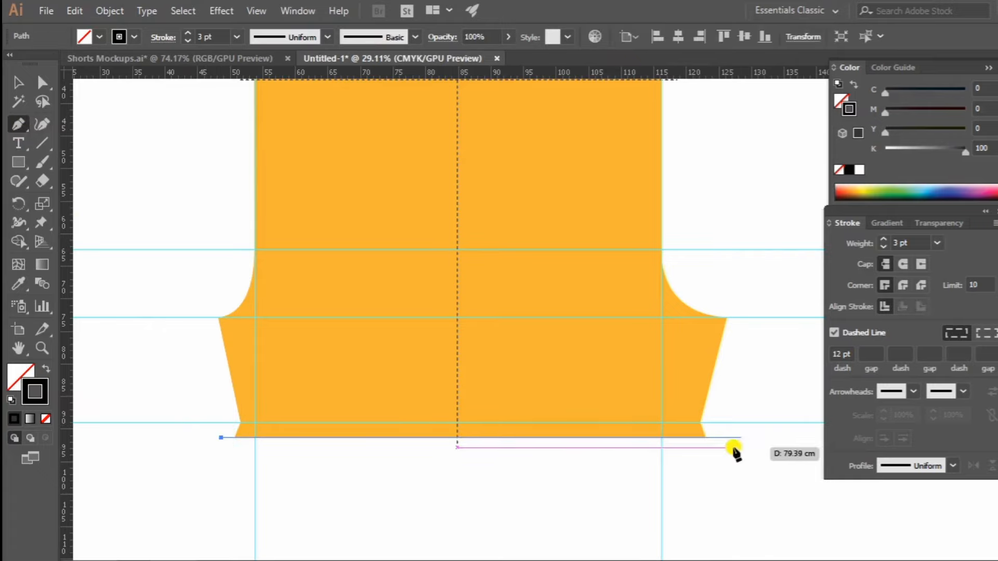
pyautogui.click(720, 438)
pyautogui.click(24, 83)
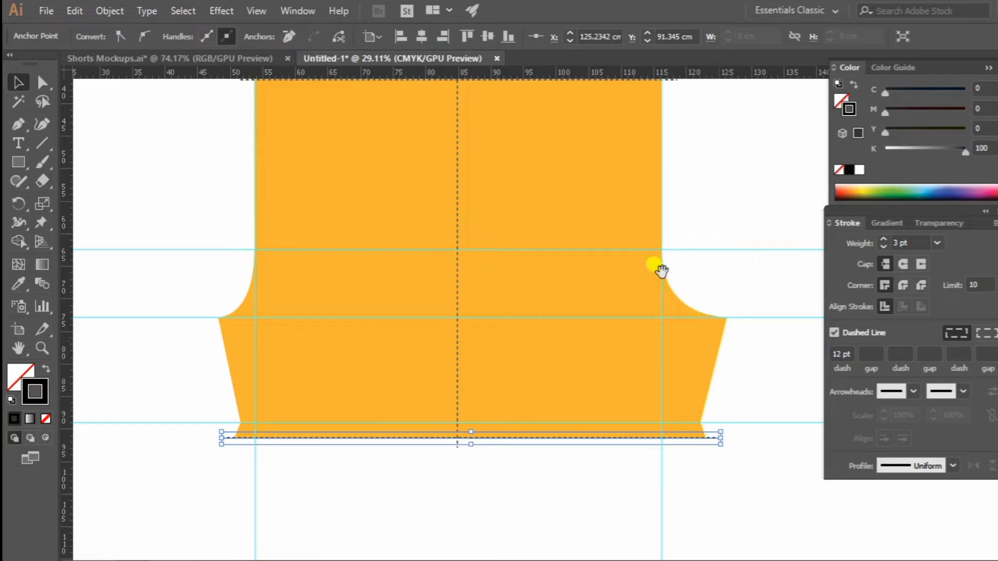
# Set the keyboard increment to 2.5 cm and move the bottom dashed line up by one increment.
pyautogui.moveTo(659, 269); pyautogui.dragTo(589, 223)
pyautogui.hotkey('ctrl', 'k')
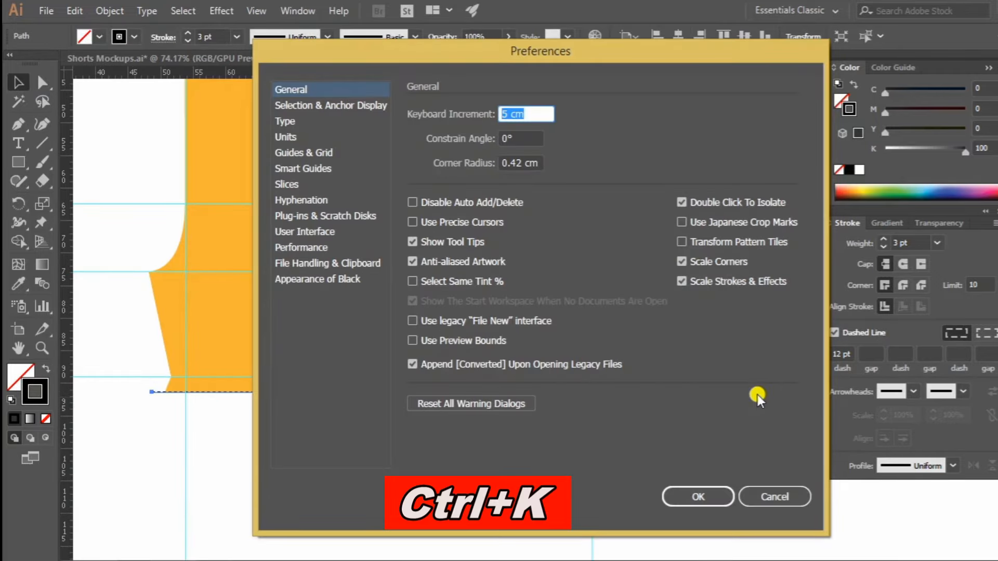
pyautogui.write('2.5')
pyautogui.press('Return')
pyautogui.press('Up')
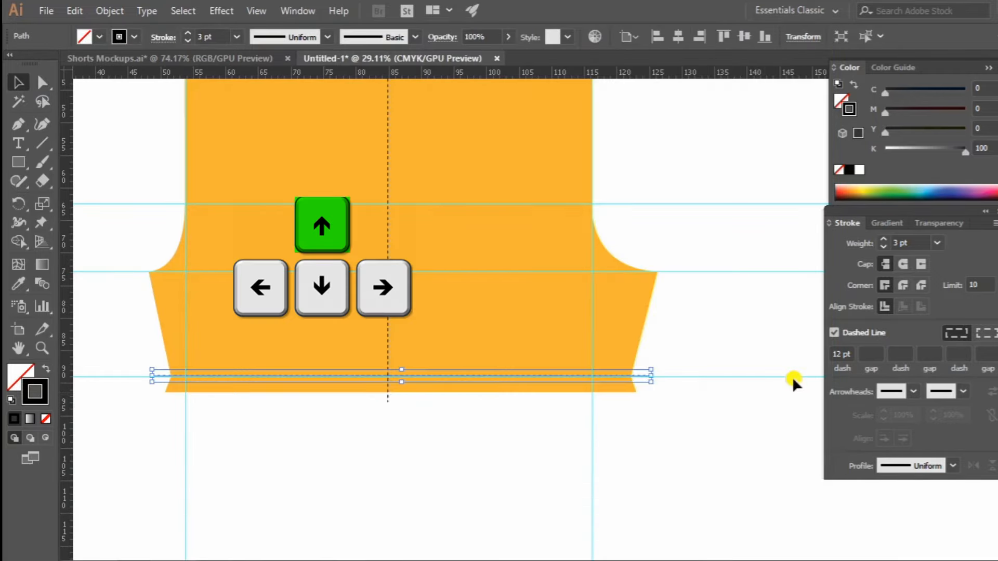
pyautogui.click(790, 383)
# Unlock the guides and delete all horizontal and vertical guides around the left part.
pyautogui.press('z')
pyautogui.moveTo(750, 292); pyautogui.dragTo(631, 300)
pyautogui.moveTo(631, 299); pyautogui.dragTo(529, 385)
pyautogui.press('v')
pyautogui.rightClick(662, 289)
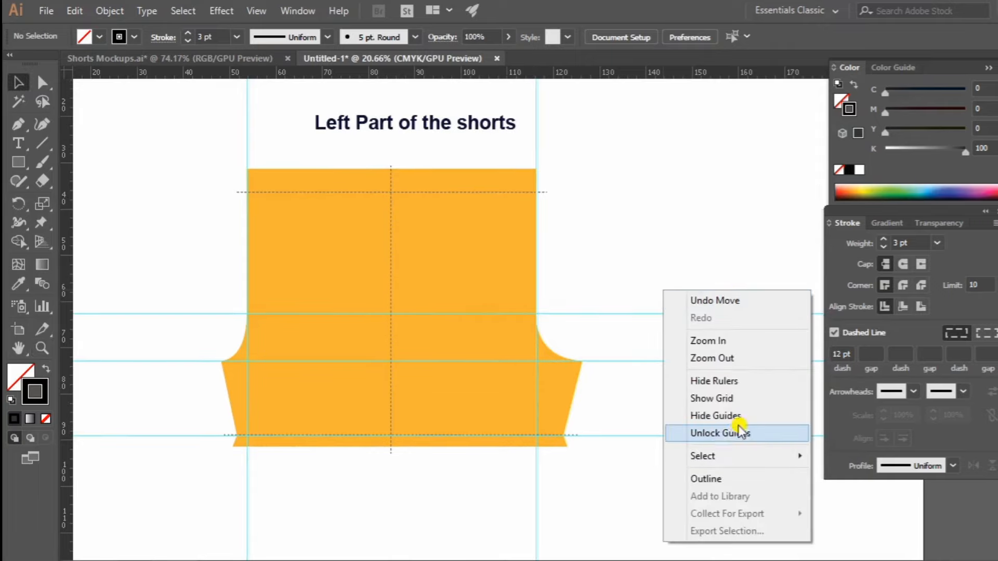
pyautogui.click(733, 432)
pyautogui.moveTo(722, 476); pyautogui.dragTo(722, 475)
pyautogui.press('Delete')
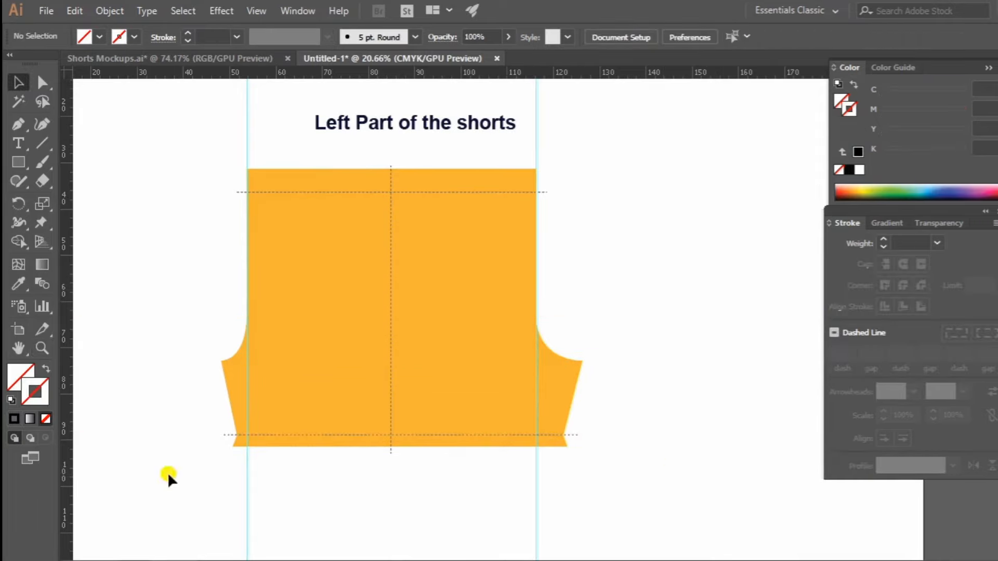
pyautogui.moveTo(172, 463); pyautogui.dragTo(626, 509)
pyautogui.press('Delete')
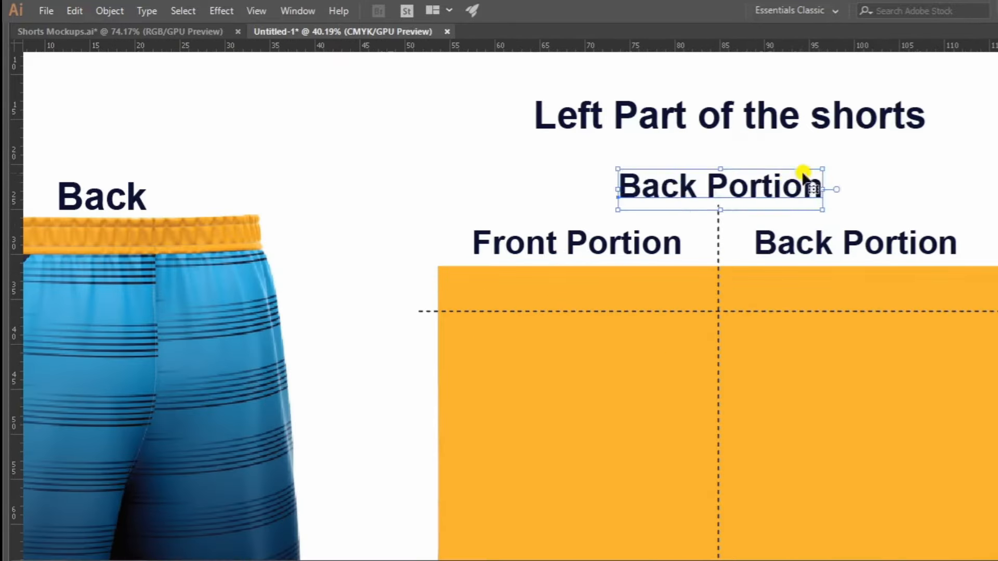
# Change the copied label above the centre line to "Side MiddlePortion".
pyautogui.moveTo(711, 187); pyautogui.dragTo(522, 194)
pyautogui.write('Side Middle')
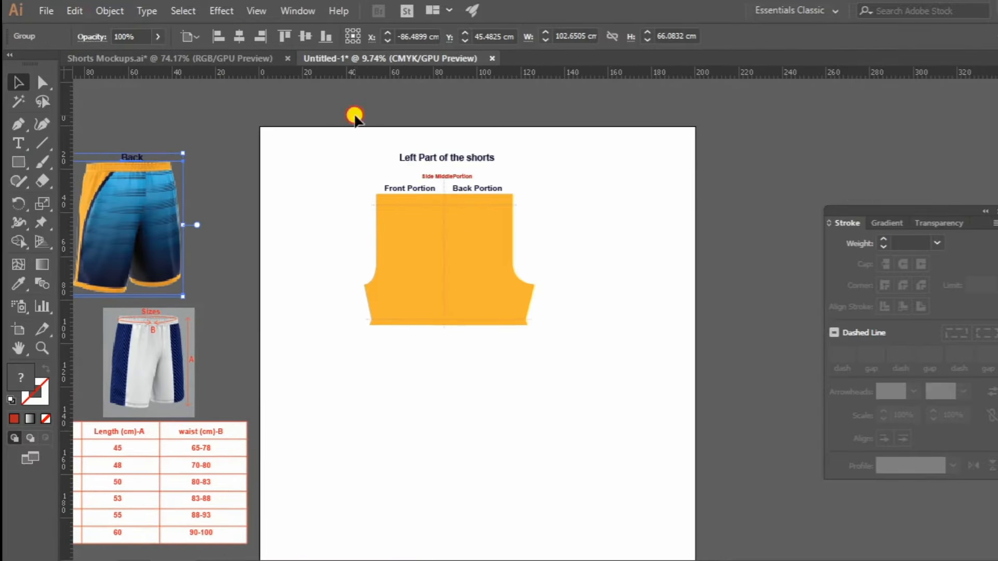
# Move the left part with its labels lower on the artboard and place a duplicate beside it.
pyautogui.moveTo(556, 329); pyautogui.dragTo(571, 363)
pyautogui.moveTo(444, 234); pyautogui.dragTo(439, 292)
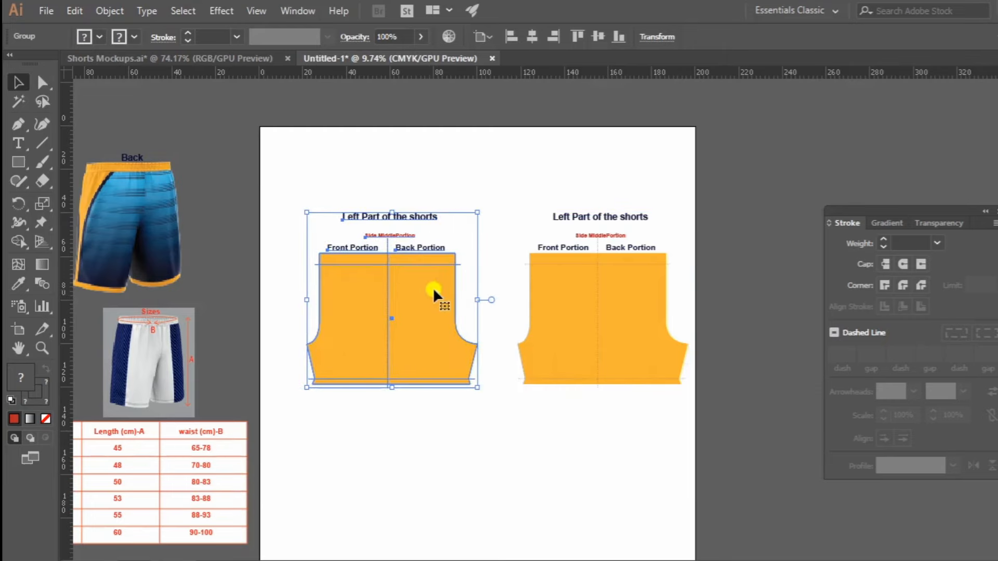
pyautogui.click(475, 189)
# Ungroup the left-hand copy of the pattern into separate shape, lines and labels.
pyautogui.press('z')
pyautogui.click(490, 264)
pyautogui.press('v')
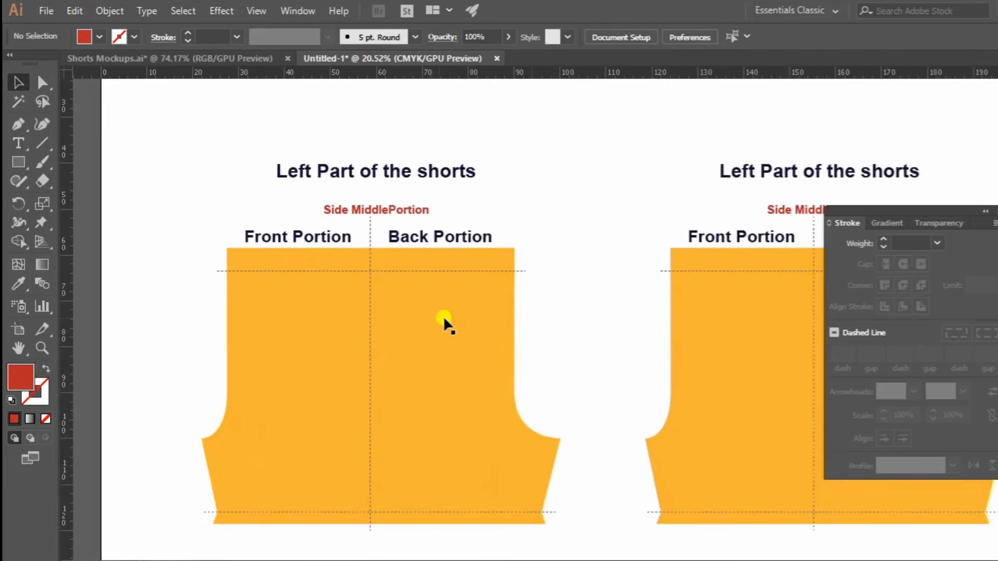
pyautogui.click(434, 320)
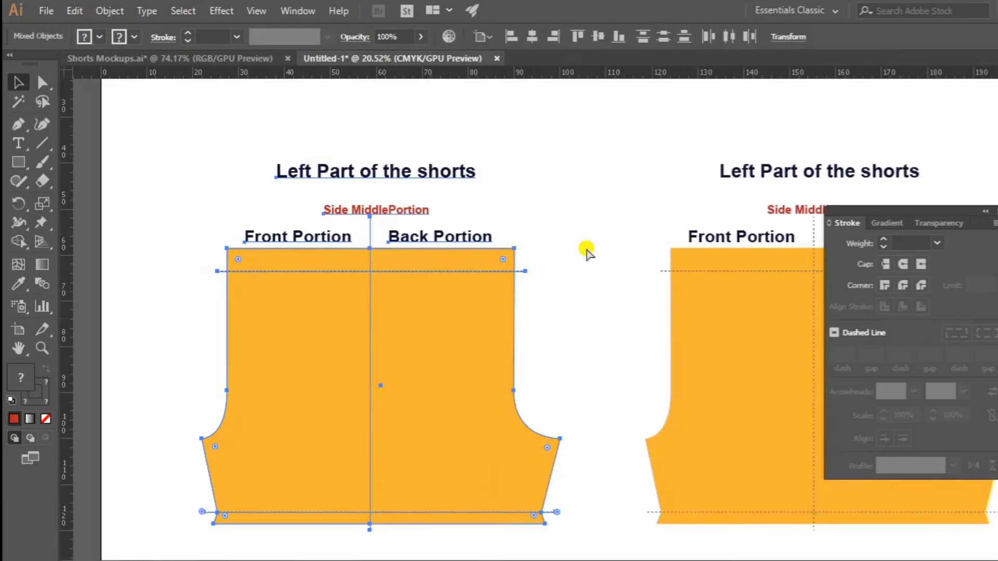
pyautogui.click(601, 209)
# Reflect the left-hand copy's shape and dashed lines across the vertical axis, leaving out the text labels.
pyautogui.scroll(-1, 603, 210)
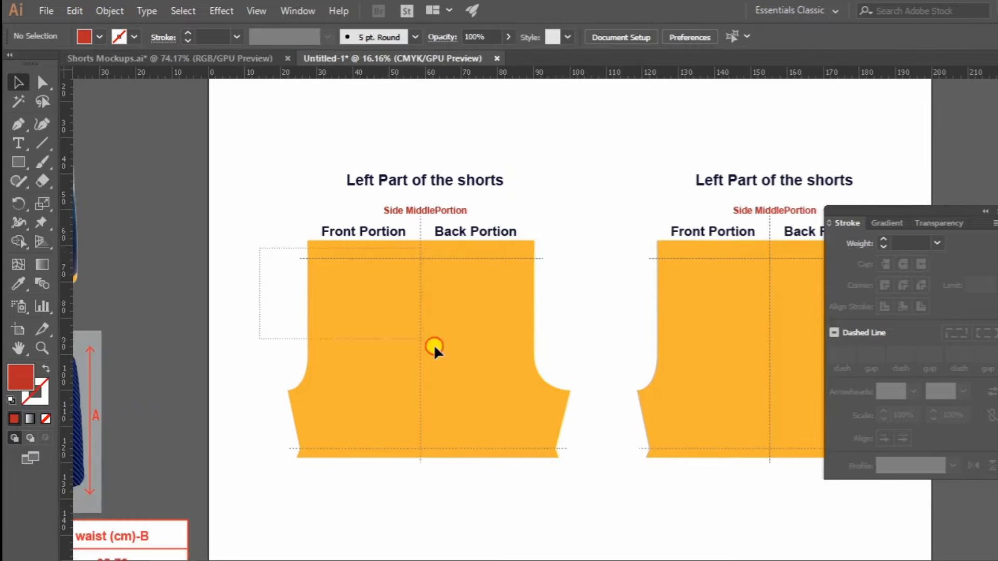
pyautogui.moveTo(433, 344); pyautogui.dragTo(598, 478)
pyautogui.rightClick(483, 311)
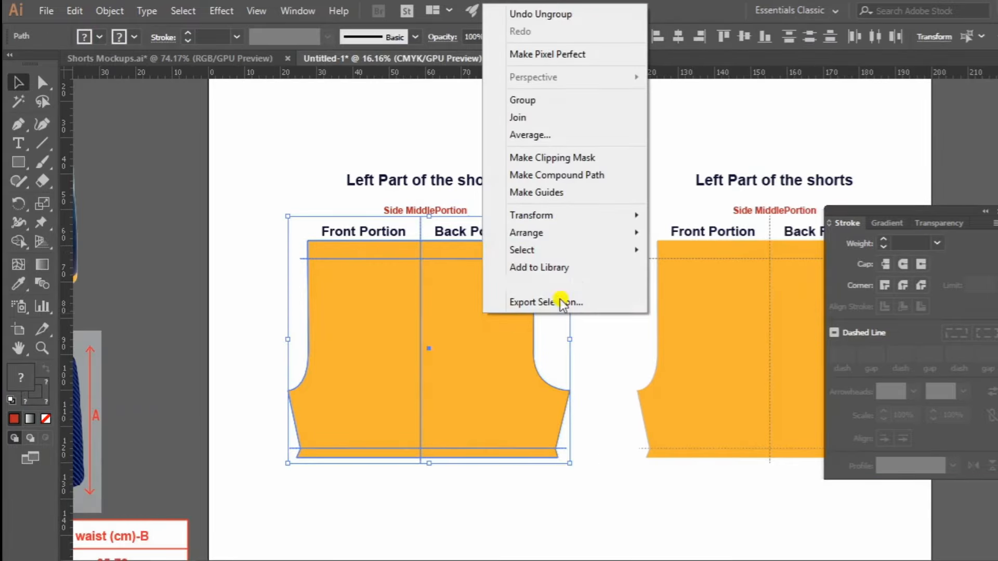
pyautogui.moveTo(564, 215)
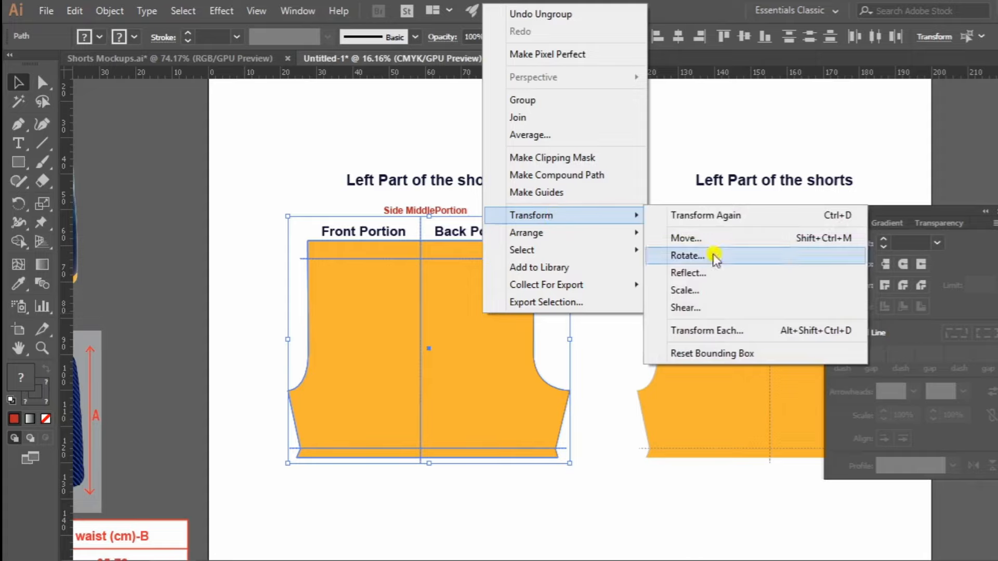
pyautogui.click(699, 273)
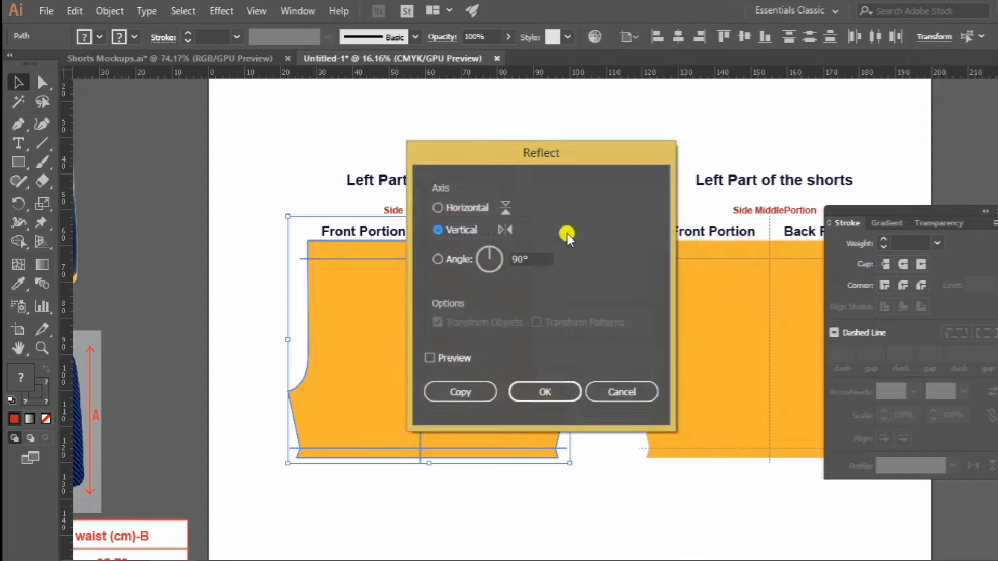
pyautogui.click(538, 393)
# Move the mirrored shape and its dashed lines horizontally so the centre line sits under the Side MiddlePortion label.
pyautogui.click(270, 252)
pyautogui.moveTo(273, 252); pyautogui.dragTo(458, 489)
pyautogui.scroll(5, 412, 239)
pyautogui.moveTo(501, 308); pyautogui.dragTo(469, 308)
# Change the title above the mirrored shape to "Right Part of the shorts".
pyautogui.moveTo(458, 291); pyautogui.dragTo(485, 359)
pyautogui.press('t')
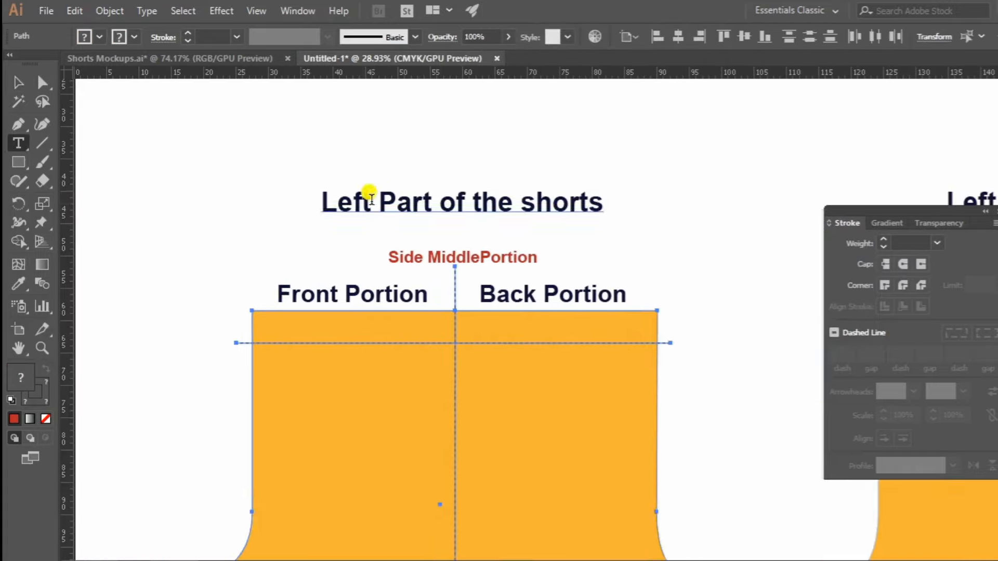
pyautogui.moveTo(371, 199); pyautogui.dragTo(259, 158)
pyautogui.write('Right')
pyautogui.press('Escape')
# Swap the labels above the right part so Back Portion is over its left half and Front Portion over its right half.
pyautogui.press('z')
pyautogui.moveTo(611, 205); pyautogui.dragTo(613, 261)
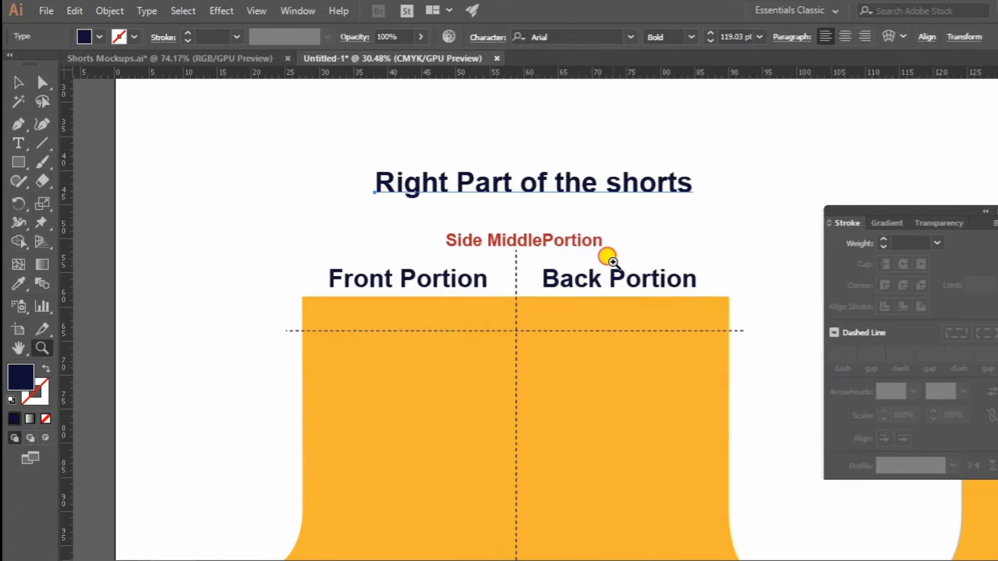
pyautogui.press('v')
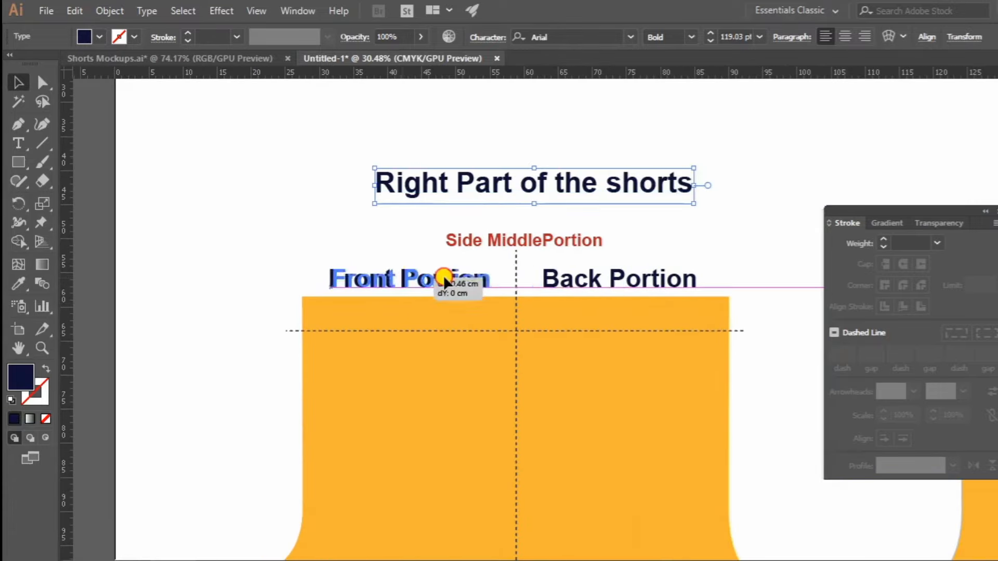
pyautogui.moveTo(445, 278); pyautogui.dragTo(746, 271)
pyautogui.moveTo(611, 276); pyautogui.dragTo(385, 275)
pyautogui.moveTo(668, 269); pyautogui.dragTo(564, 276)
pyautogui.press('z')
pyautogui.moveTo(563, 277); pyautogui.dragTo(514, 292)
pyautogui.moveTo(566, 310); pyautogui.dragTo(332, 323)
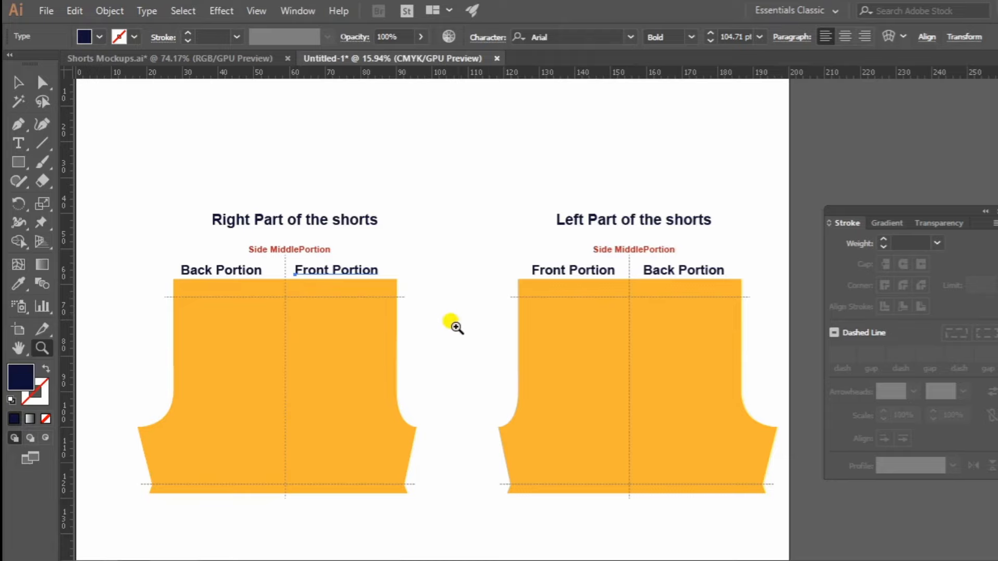
# Duplicate the right part's shape and dashed lines into the empty space below it, leaving out the labels.
pyautogui.moveTo(459, 291); pyautogui.dragTo(340, 378)
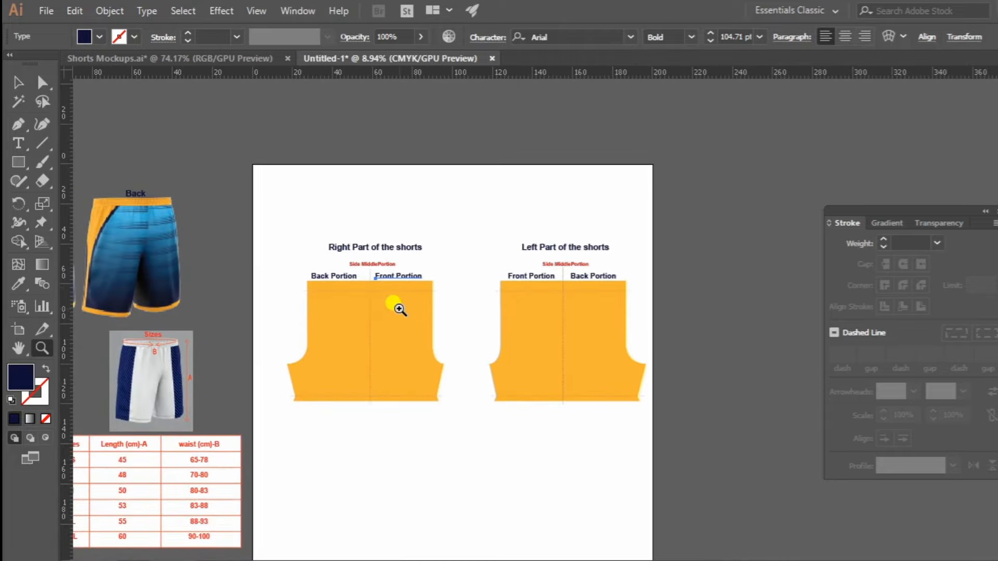
pyautogui.moveTo(399, 306); pyautogui.dragTo(377, 344)
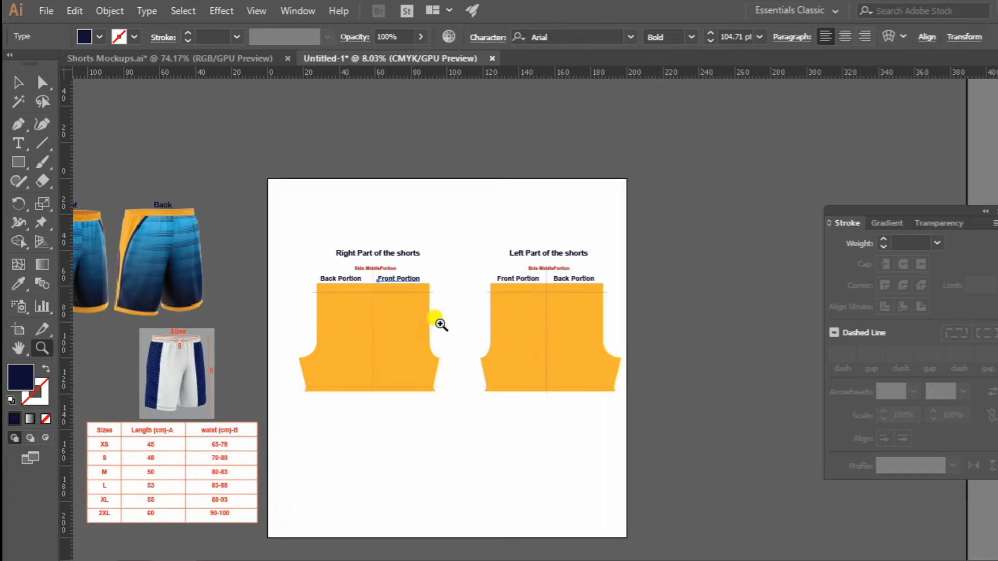
pyautogui.moveTo(441, 324); pyautogui.dragTo(593, 310)
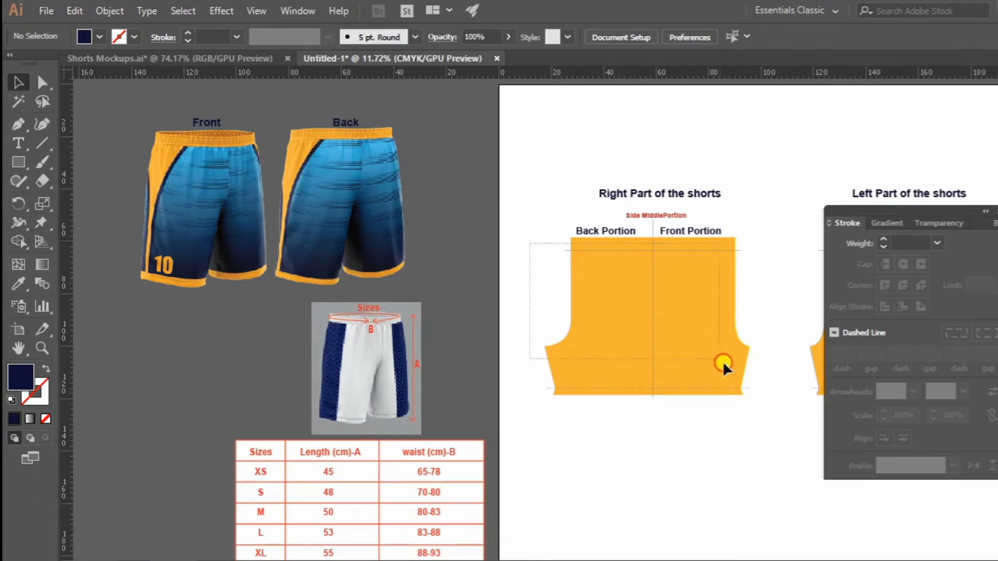
pyautogui.moveTo(757, 407); pyautogui.dragTo(762, 409)
pyautogui.moveTo(775, 305); pyautogui.dragTo(730, 205)
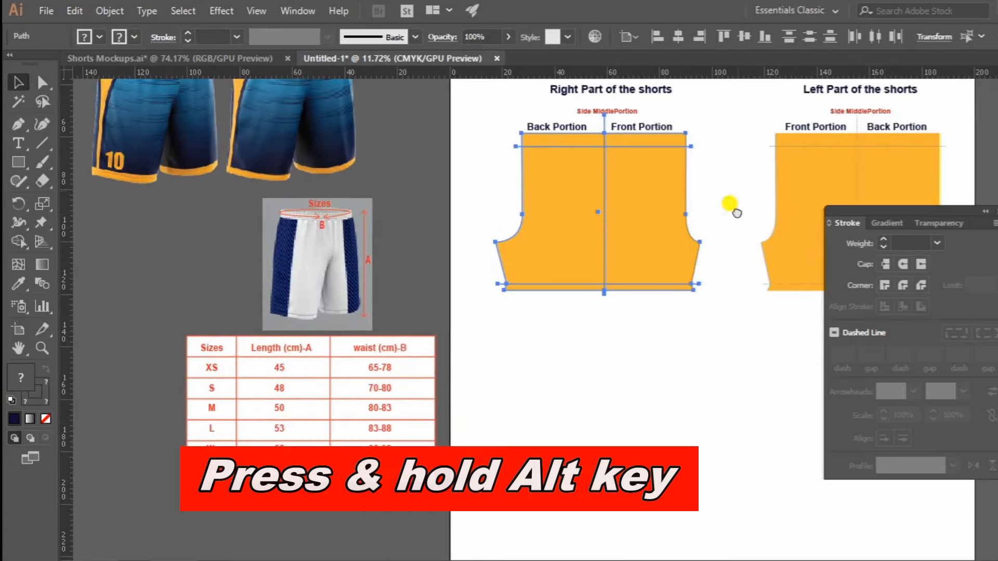
pyautogui.moveTo(625, 158); pyautogui.dragTo(684, 414)
pyautogui.click(720, 362)
pyautogui.moveTo(699, 344); pyautogui.dragTo(704, 382)
# Move the Front and Back shorts mockups down beside the unlabelled pattern copy.
pyautogui.moveTo(299, 303); pyautogui.dragTo(373, 469)
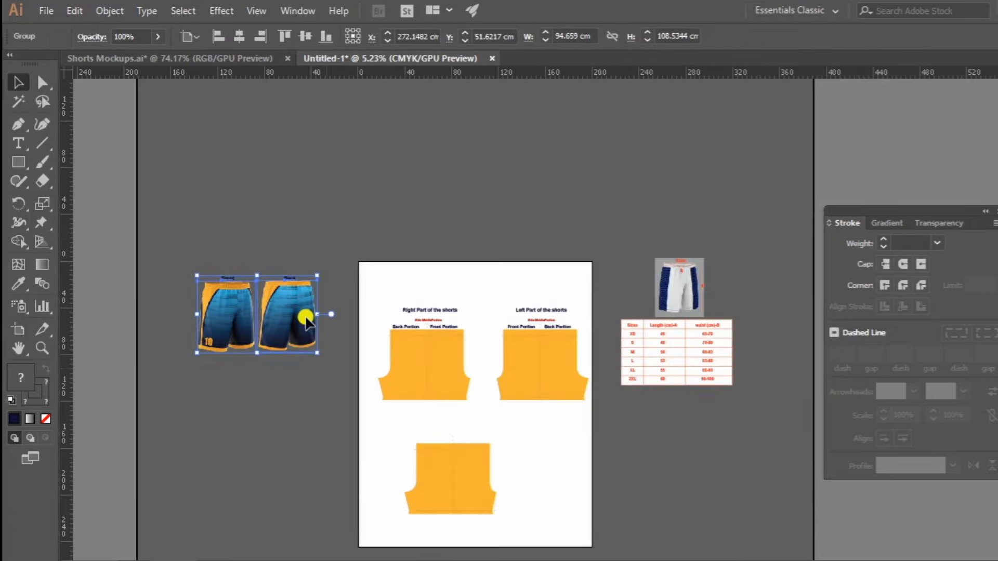
pyautogui.moveTo(335, 451); pyautogui.dragTo(450, 246)
pyautogui.press('Tab')
pyautogui.moveTo(431, 263); pyautogui.dragTo(668, 288)
pyautogui.moveTo(348, 267); pyautogui.dragTo(375, 264)
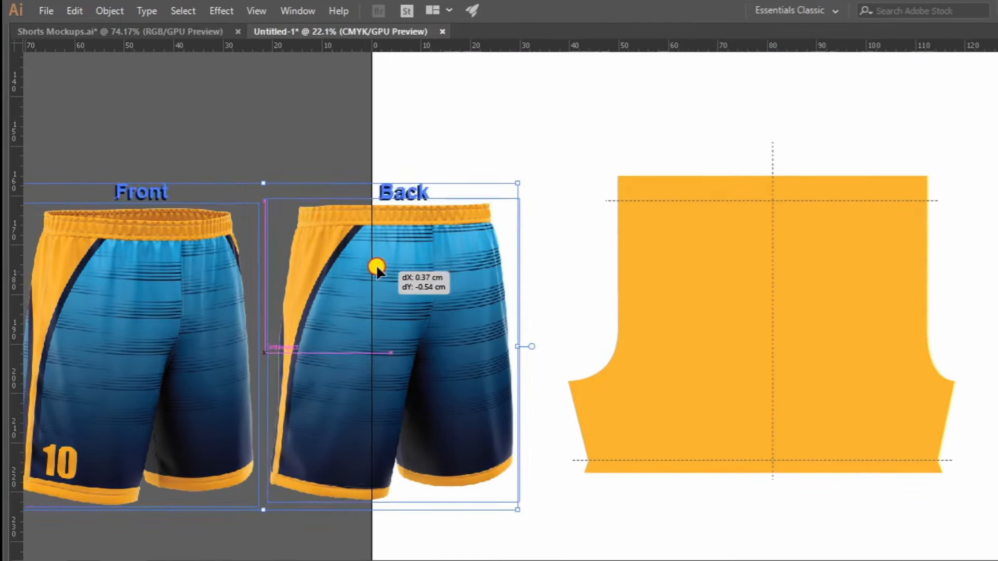
pyautogui.press('Tab')
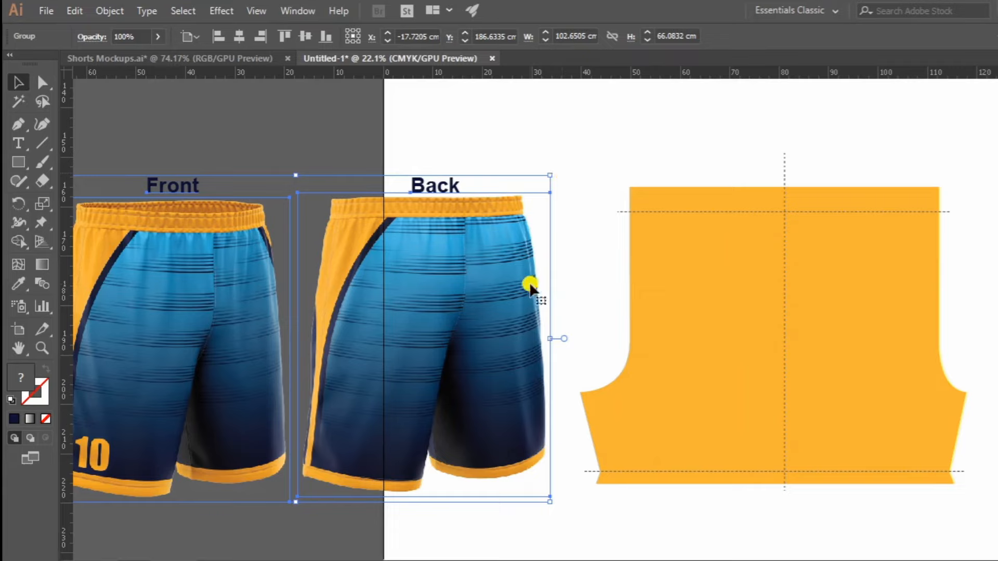
# Open the T-shirt Sublimation.ai file from the Desktop.
pyautogui.click(38, 10)
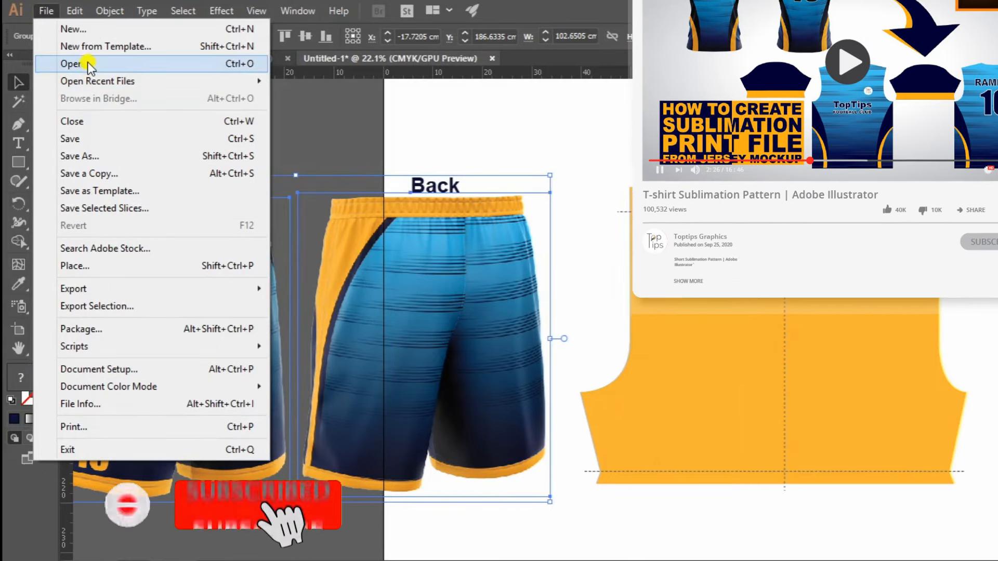
pyautogui.click(88, 63)
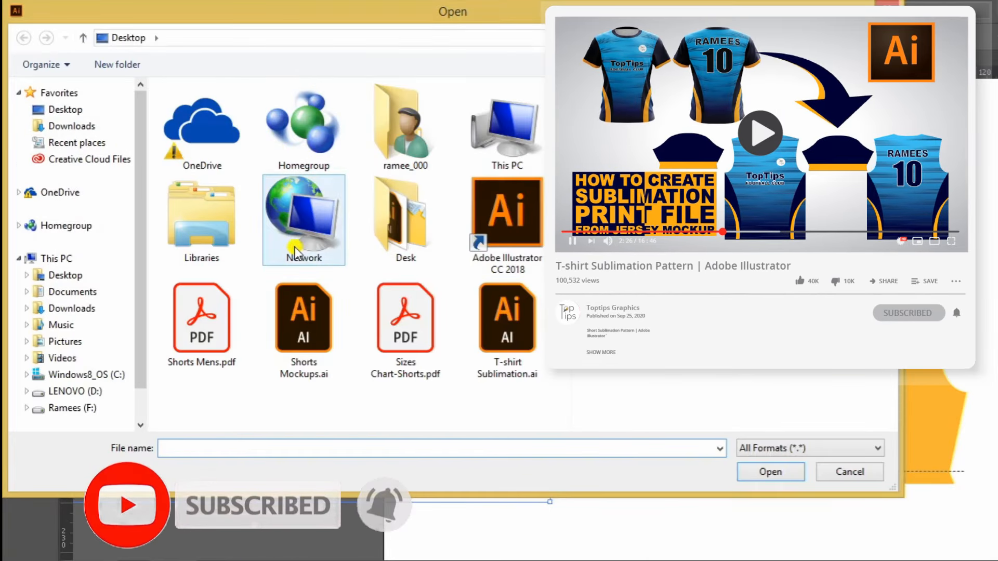
pyautogui.click(303, 319)
pyautogui.click(511, 332)
pyautogui.doubleClick(511, 332)
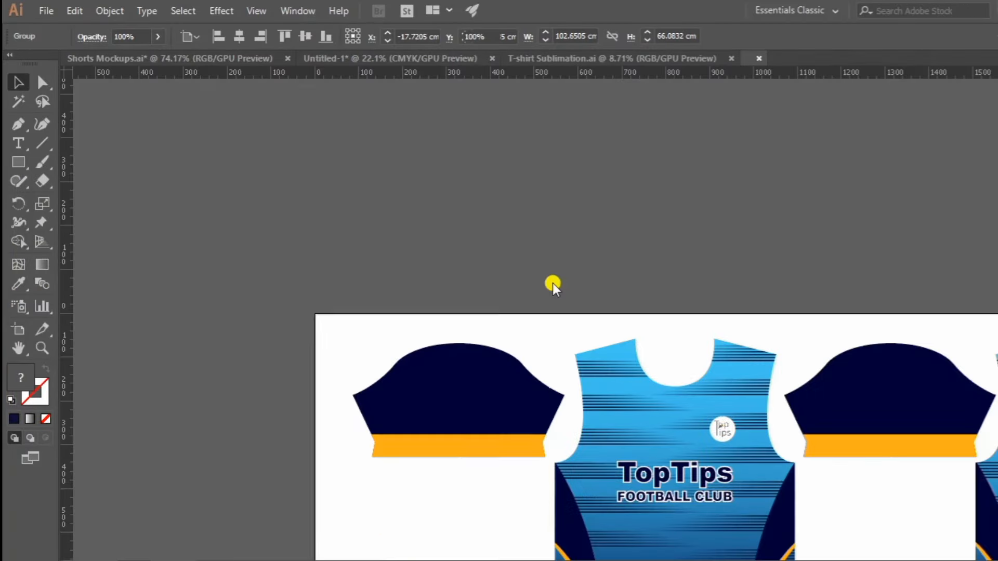
# Copy the jersey back piece with the number 10 and close the T-shirt Sublimation document without saving.
pyautogui.press('z')
pyautogui.moveTo(579, 316); pyautogui.dragTo(520, 314)
pyautogui.moveTo(693, 339); pyautogui.dragTo(470, 281)
pyautogui.moveTo(349, 286); pyautogui.dragTo(416, 287)
pyautogui.moveTo(629, 327); pyautogui.dragTo(597, 286)
pyautogui.press('v')
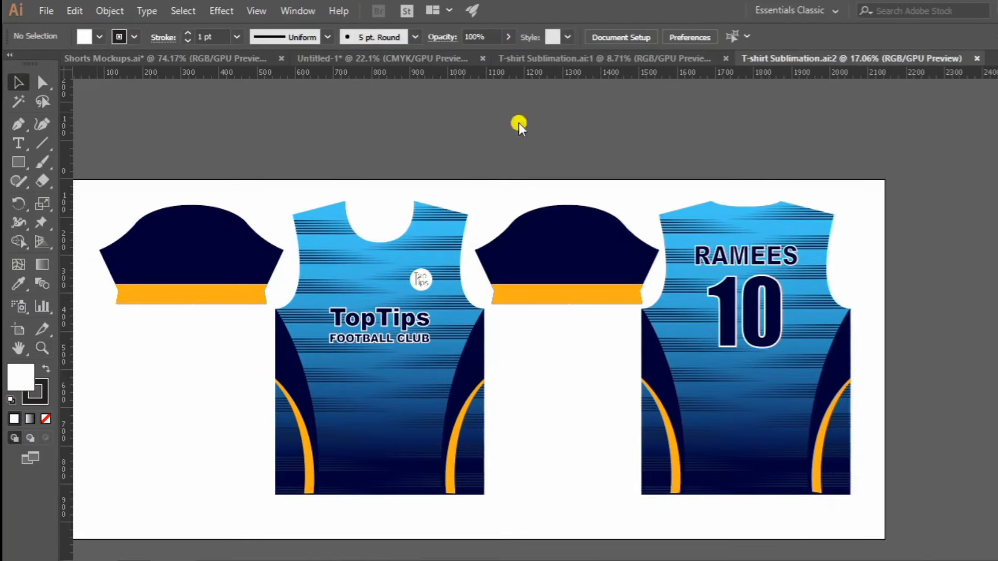
pyautogui.moveTo(738, 235); pyautogui.dragTo(867, 285)
pyautogui.hotkey('ctrl', 'c')
pyautogui.click(977, 58)
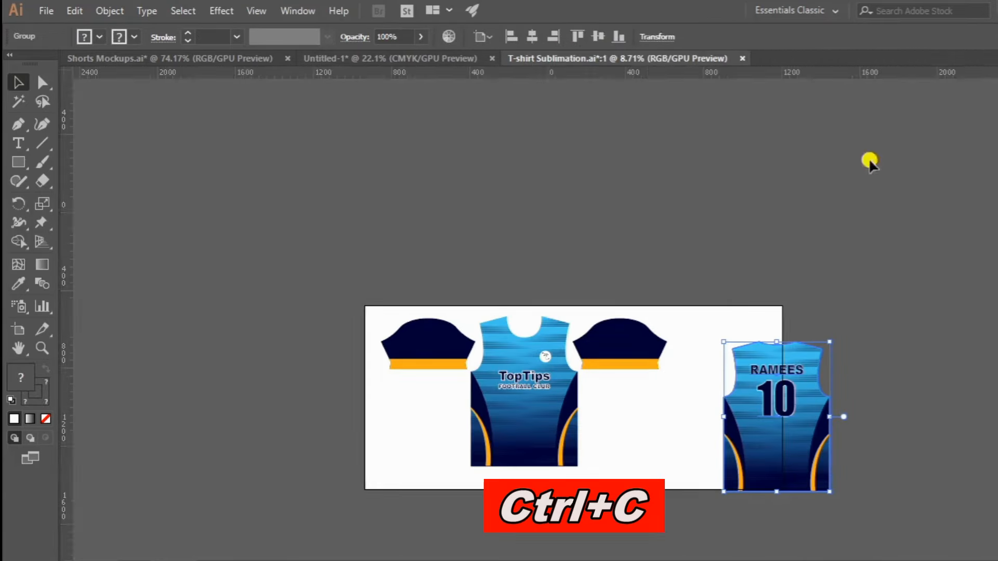
pyautogui.click(742, 58)
pyautogui.click(610, 314)
# Paste the jersey back into the pattern document and place it on the other side of the unlabelled shorts copy from the mockups.
pyautogui.press('z')
pyautogui.moveTo(666, 262); pyautogui.dragTo(507, 268)
pyautogui.moveTo(800, 264); pyautogui.dragTo(341, 271)
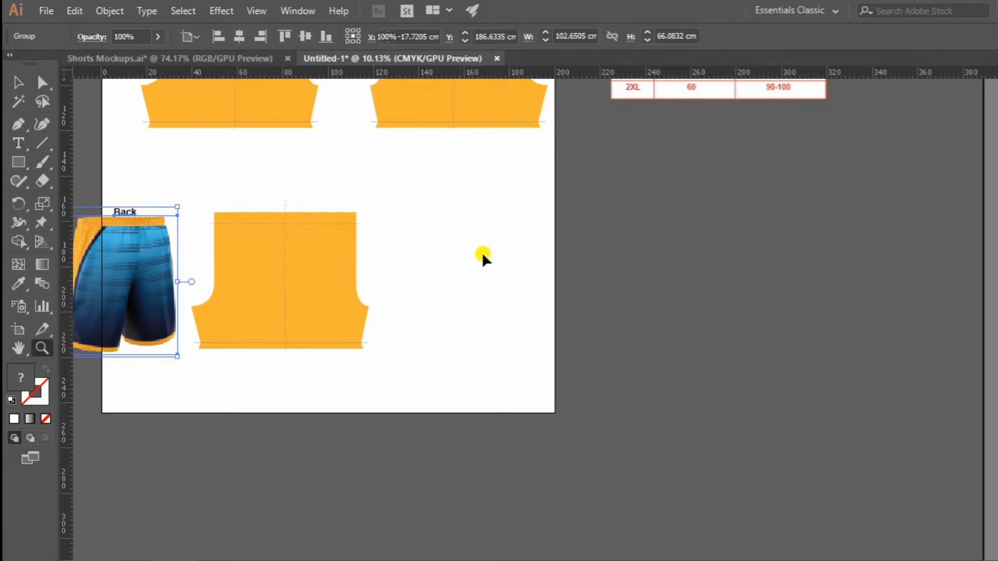
pyautogui.hotkey('ctrl', 'v')
pyautogui.moveTo(312, 232); pyautogui.dragTo(622, 283)
pyautogui.press('v')
pyautogui.moveTo(815, 285); pyautogui.dragTo(734, 266)
pyautogui.press('z')
pyautogui.moveTo(436, 285); pyautogui.dragTo(519, 304)
# Fill the unlabelled shorts copy with the navy-to-light-blue gradient sampled from the jersey back using the Eyedropper.
pyautogui.press('i')
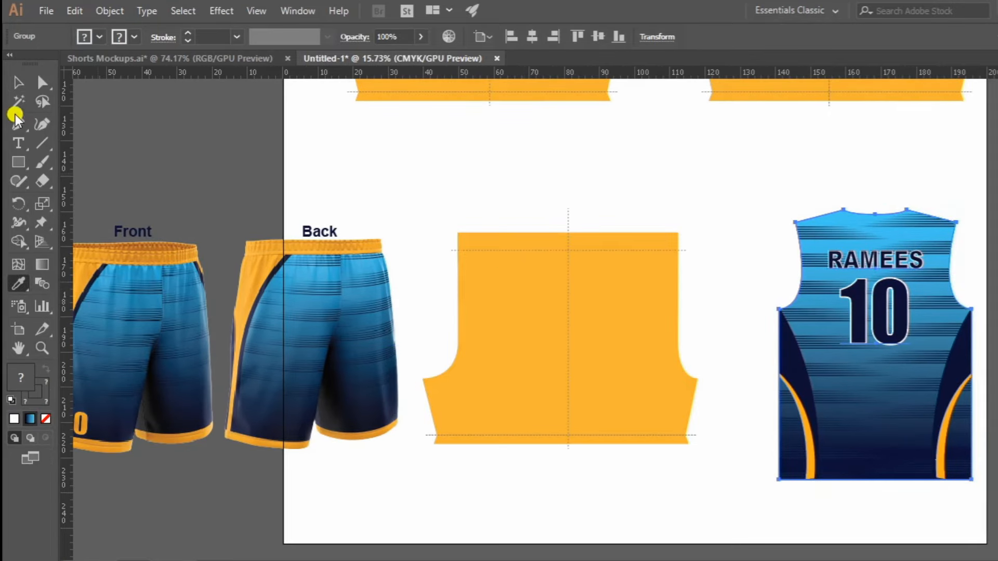
pyautogui.click(18, 83)
pyautogui.click(534, 270)
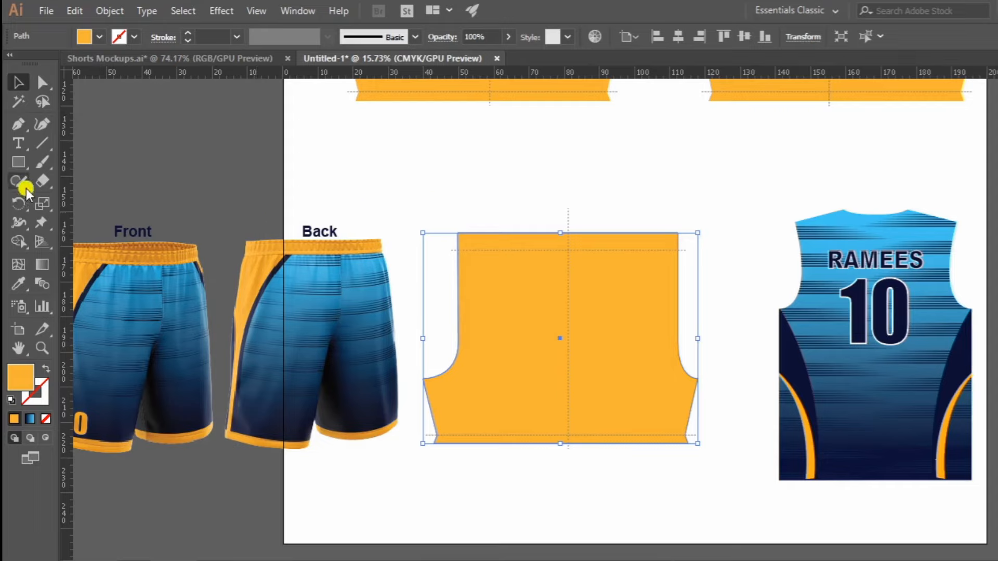
pyautogui.click(19, 286)
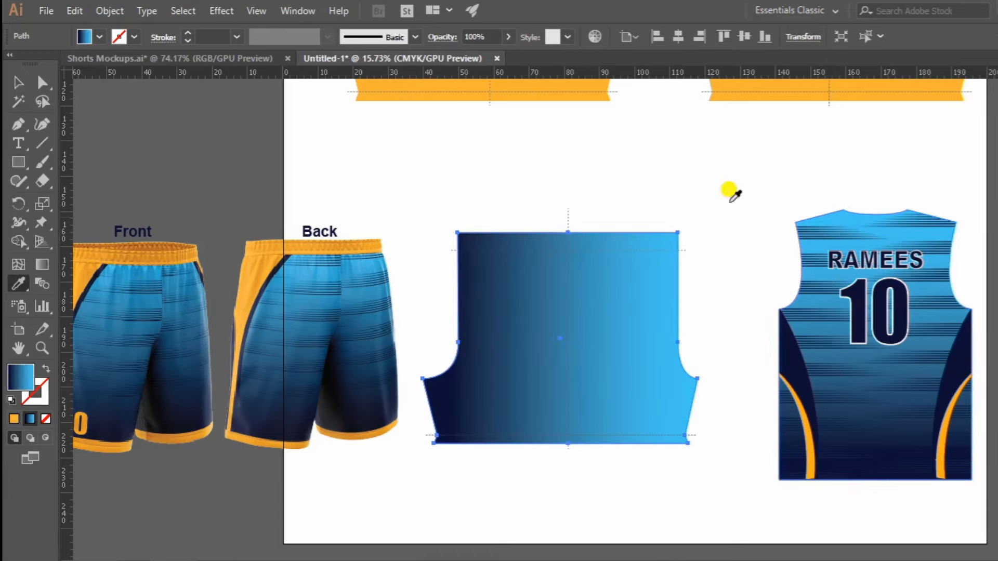
# Set the shorts copy's linear gradient angle to 90° so light blue is at the waist and navy at the hem.
pyautogui.click(301, 11)
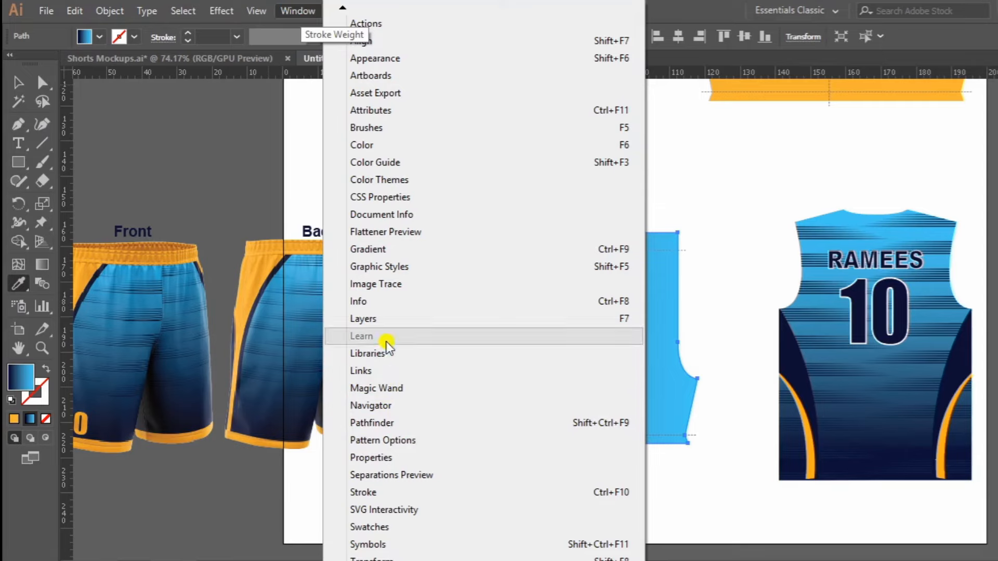
pyautogui.click(386, 249)
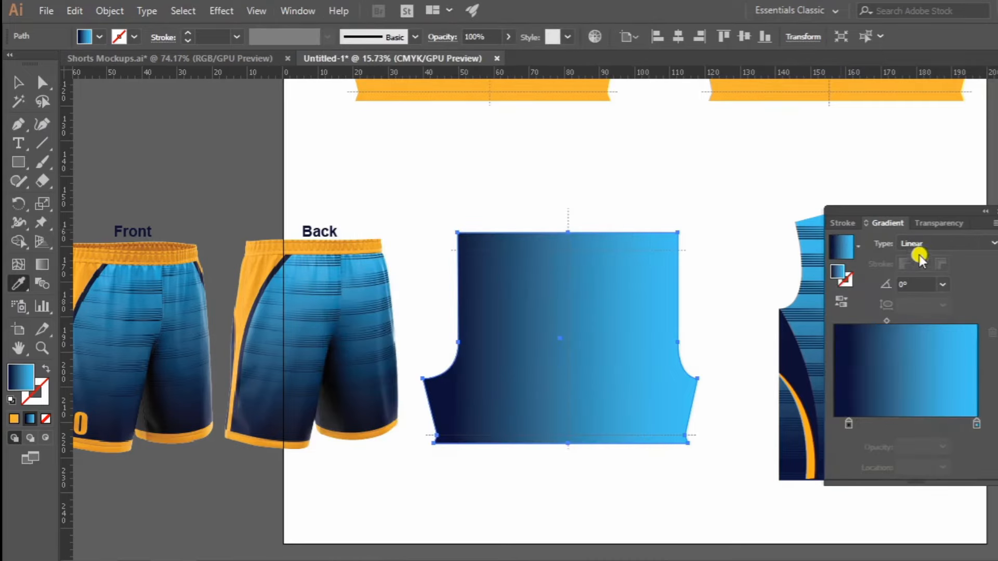
pyautogui.click(915, 284)
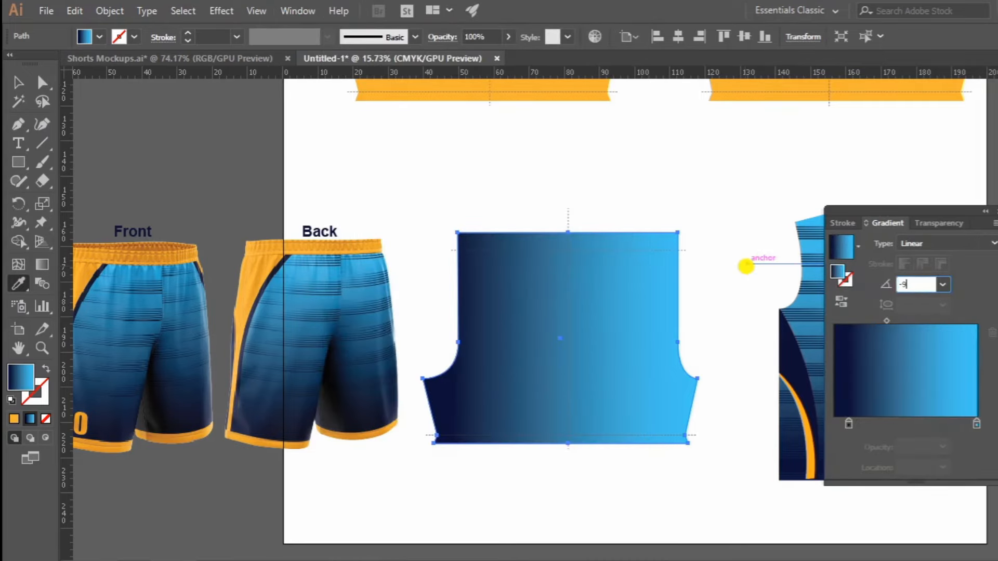
pyautogui.press('Return')
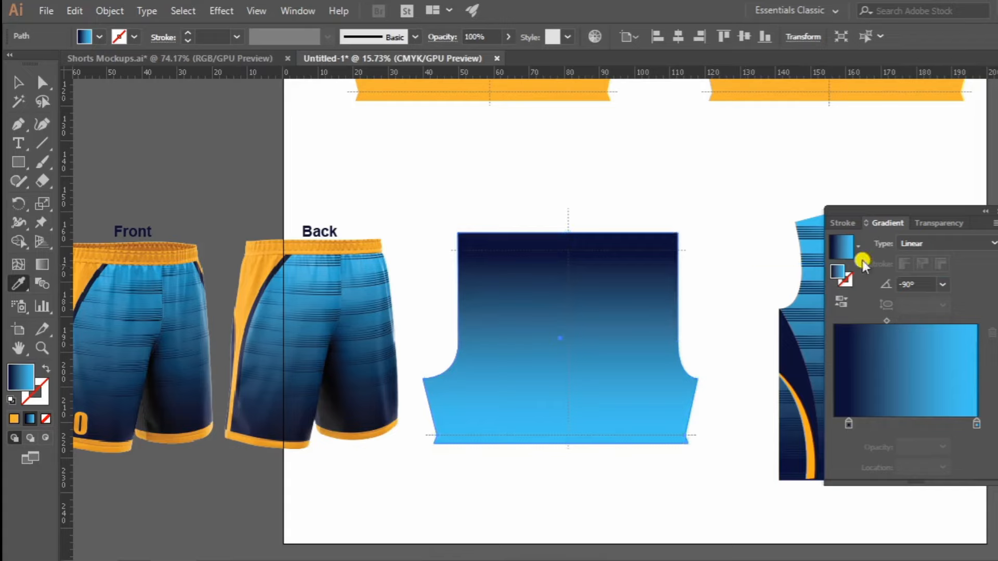
pyautogui.click(922, 284)
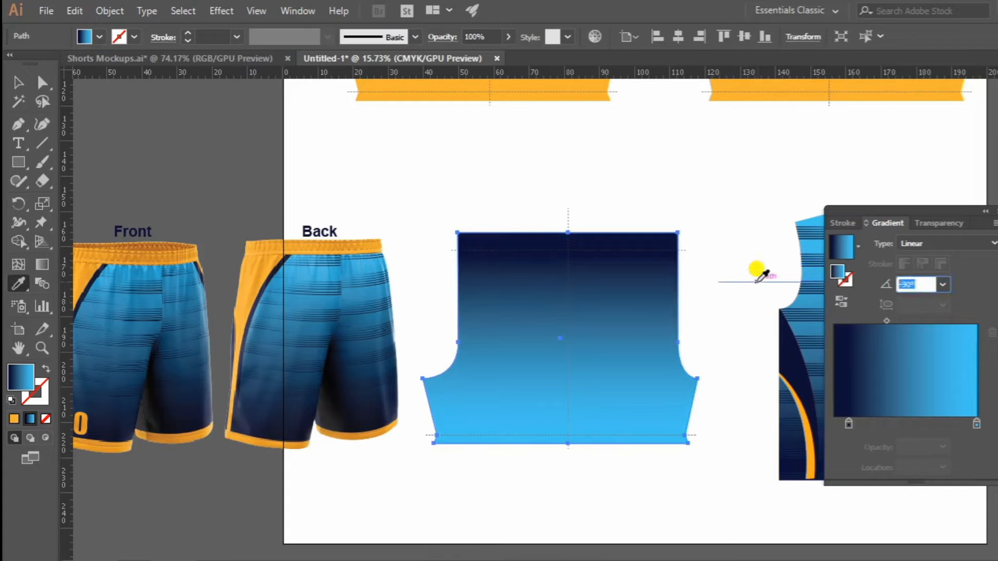
pyautogui.press('Return')
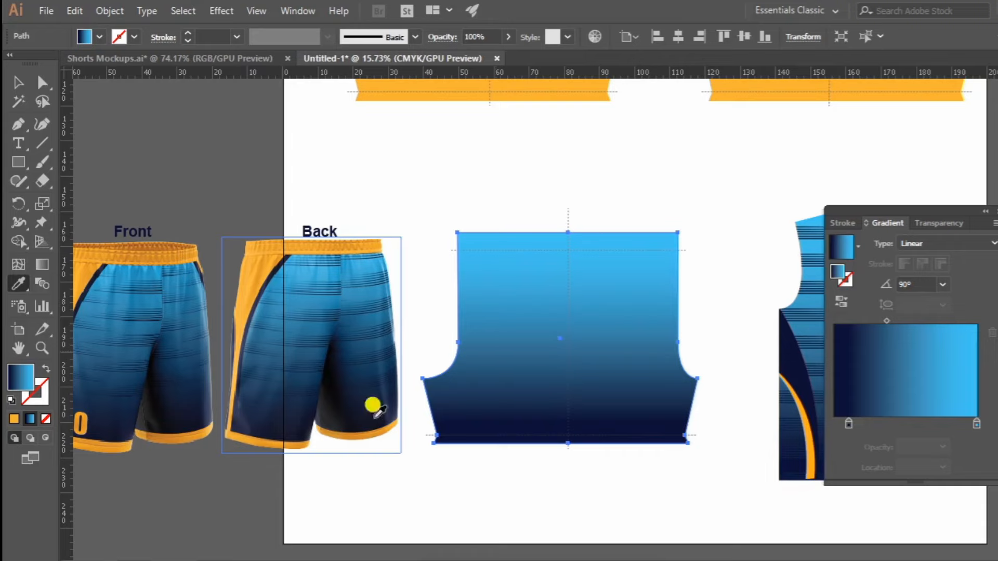
# Ungroup the jersey back and move the player name and the number 10 off it, outside the artboard.
pyautogui.click(18, 82)
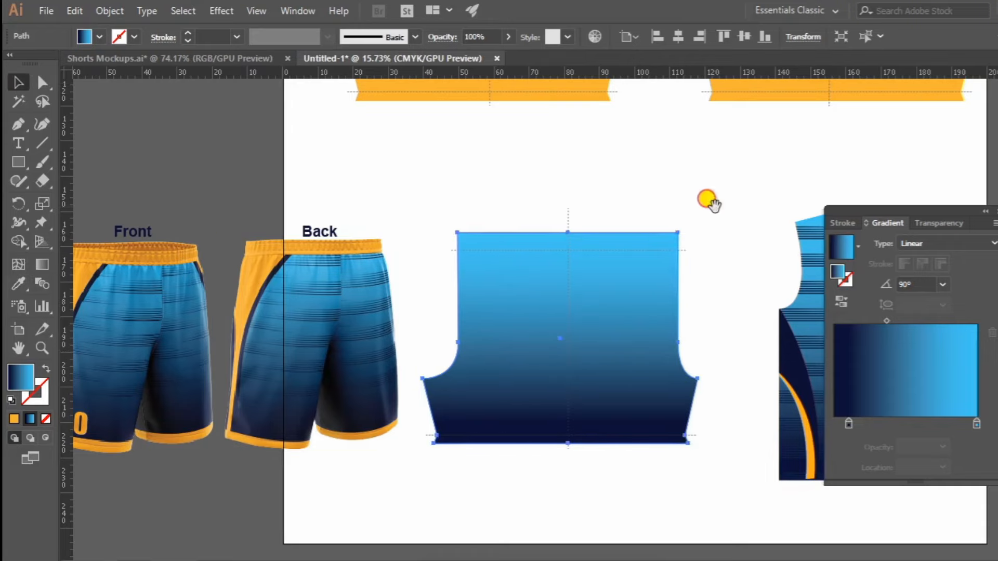
pyautogui.moveTo(708, 201); pyautogui.dragTo(497, 210)
pyautogui.click(684, 319)
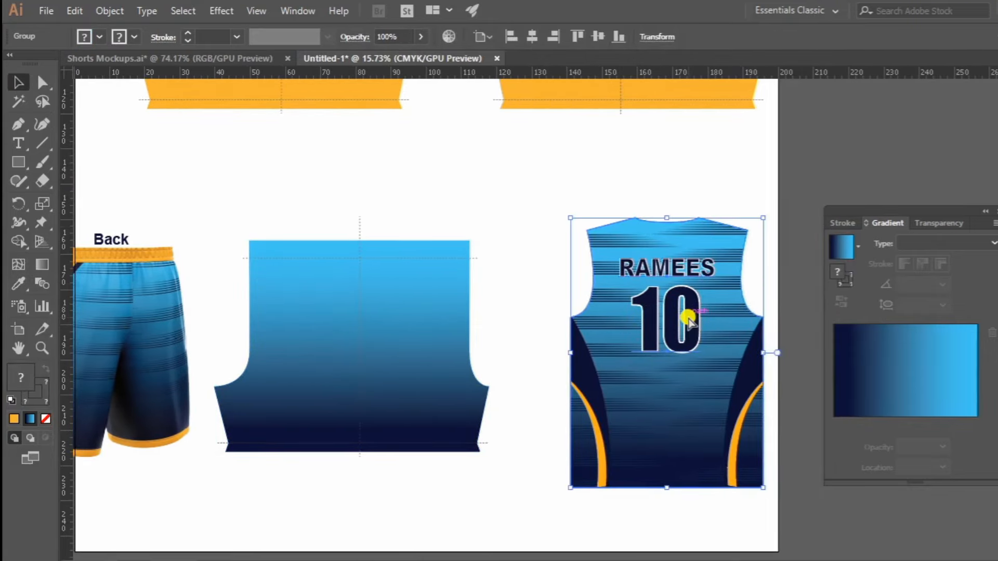
pyautogui.rightClick(688, 318)
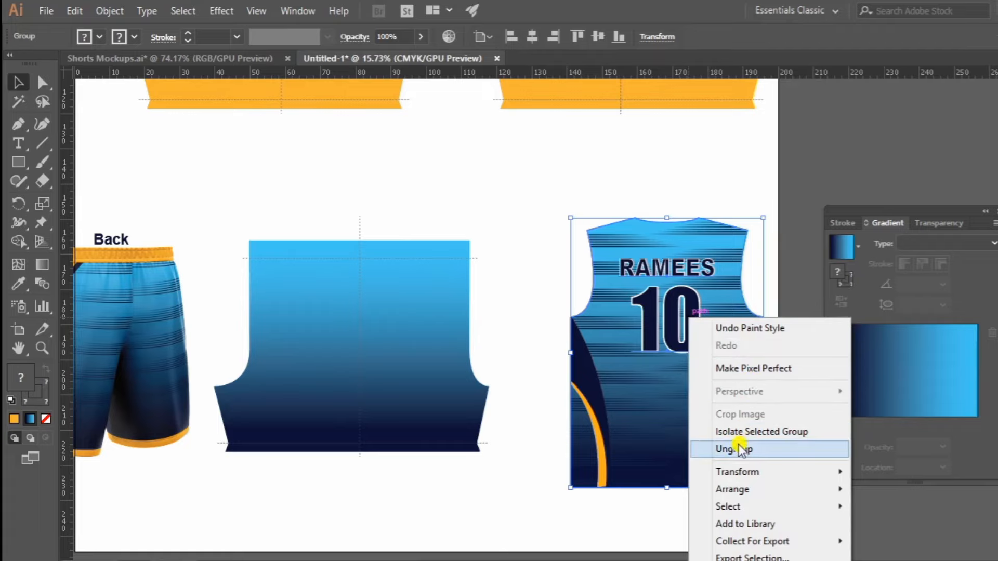
pyautogui.click(740, 445)
pyautogui.click(707, 190)
pyautogui.moveTo(682, 274); pyautogui.dragTo(863, 186)
pyautogui.moveTo(682, 322); pyautogui.dragTo(851, 183)
# Delete the navy side panels and the left orange stripe from the jersey back.
pyautogui.moveTo(745, 380); pyautogui.dragTo(770, 420)
pyautogui.hotkey('ctrl', 'z')
pyautogui.click(770, 345)
pyautogui.press('a')
pyautogui.click(755, 374)
pyautogui.scroll(2, 711, 409)
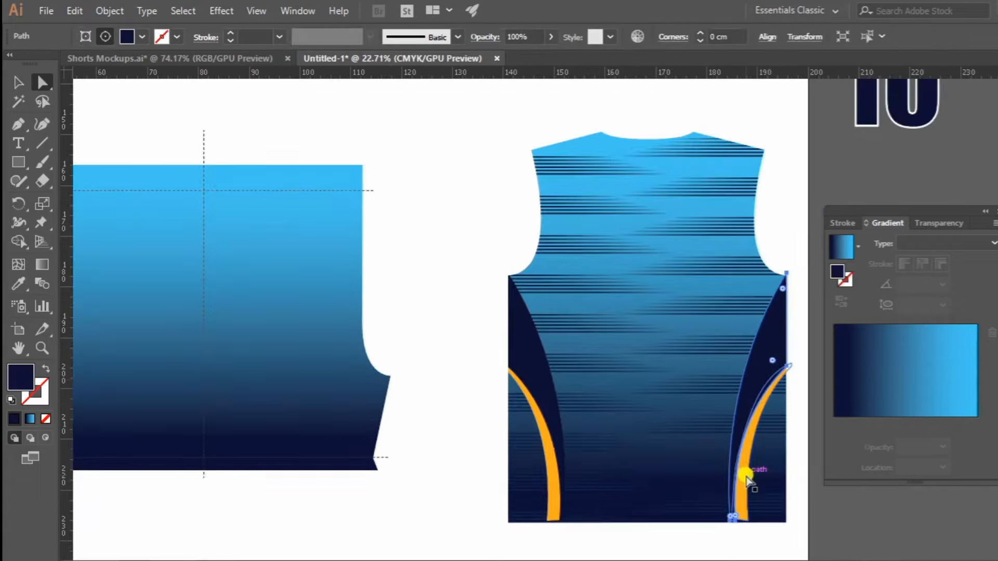
pyautogui.keyDown('shift'); pyautogui.click(748, 472); pyautogui.keyUp('shift')
pyautogui.keyDown('shift'); pyautogui.click(544, 377); pyautogui.keyUp('shift')
pyautogui.keyDown('shift'); pyautogui.click(553, 475); pyautogui.keyUp('shift')
pyautogui.press('Delete')
# Delete the remaining orange stripe and the gradient body of the jersey back, keeping the striped clip group.
pyautogui.scroll(-2, 635, 251)
pyautogui.moveTo(636, 250); pyautogui.dragTo(566, 265)
pyautogui.hotkey('ctrl', 'z')
pyautogui.click(710, 351)
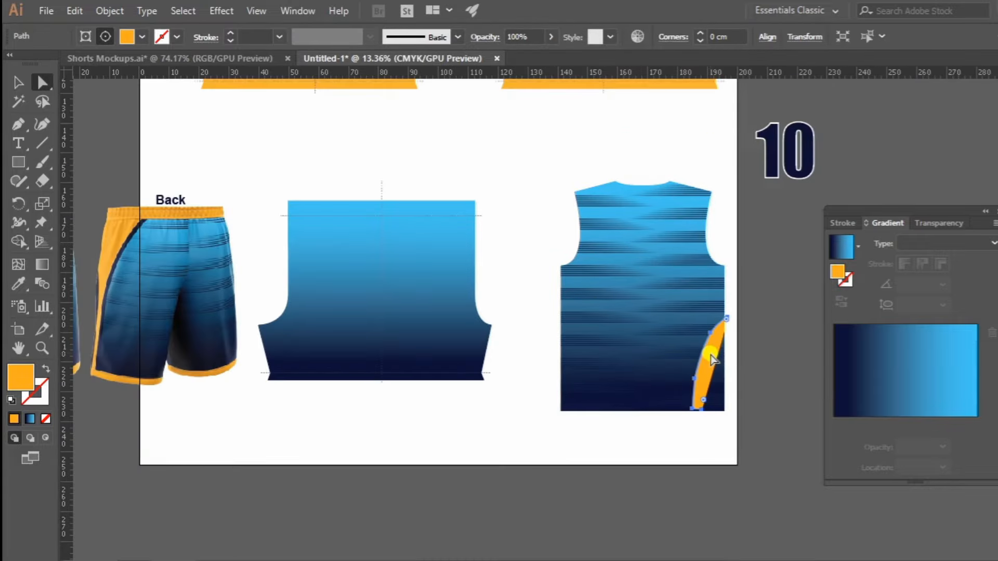
pyautogui.press('Delete')
pyautogui.press('v')
pyautogui.moveTo(666, 278); pyautogui.dragTo(420, 293)
pyautogui.press('Delete')
# Release the clipping mask on the jersey stripes and delete the leftover jersey outline.
pyautogui.click(647, 266)
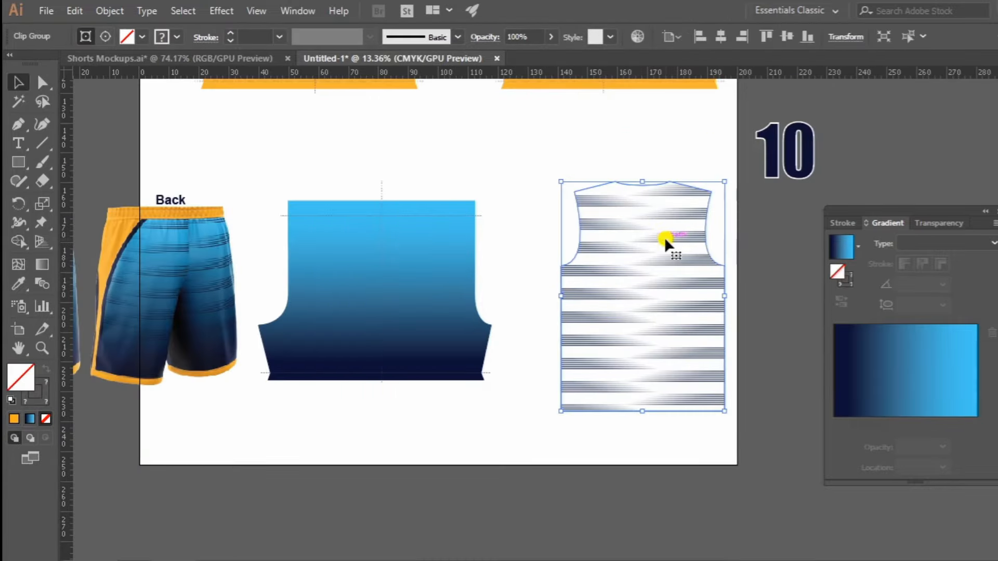
pyautogui.rightClick(646, 231)
pyautogui.click(707, 363)
pyautogui.click(691, 148)
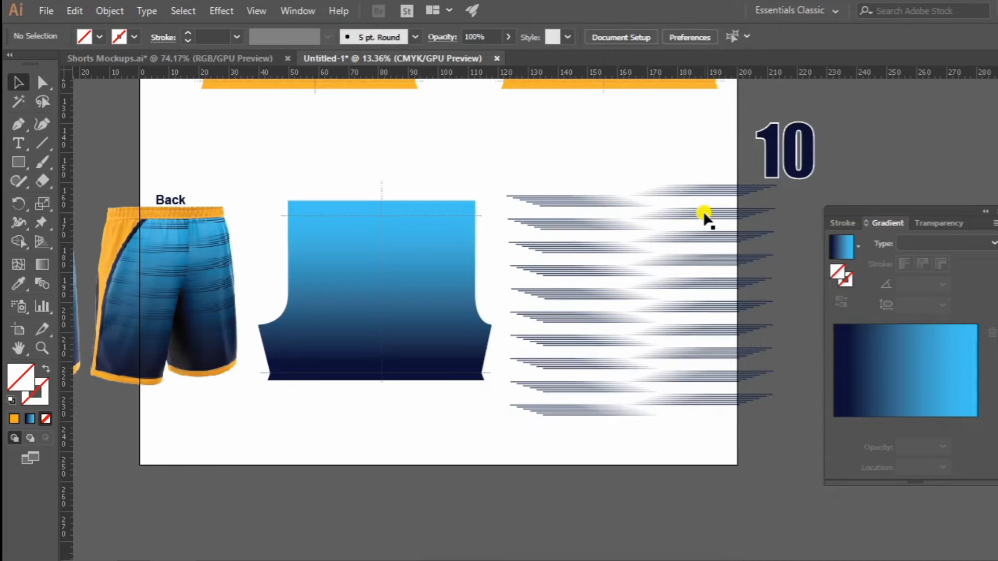
pyautogui.click(708, 206)
pyautogui.press('Delete')
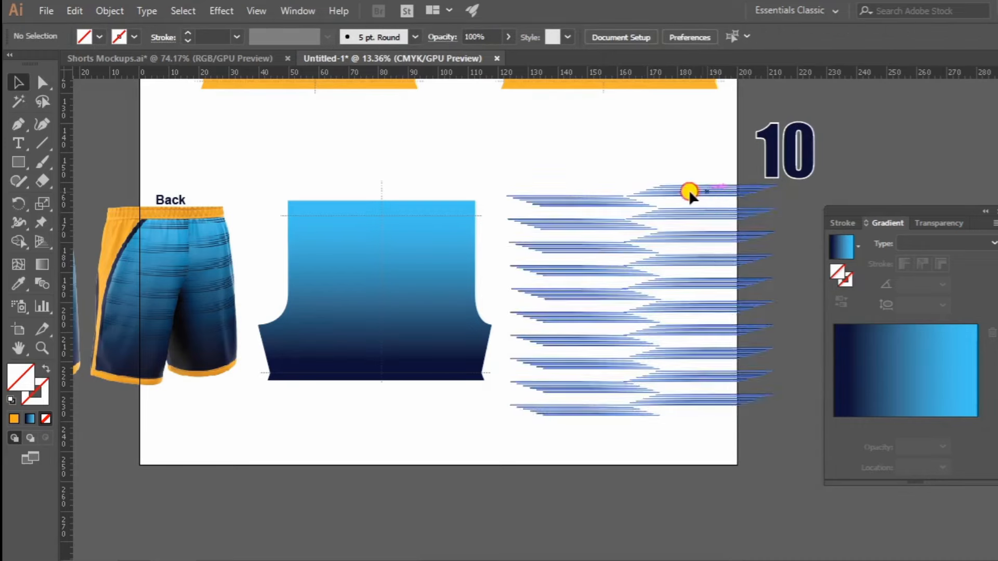
# Move the horizontal stripe pattern over the gradient-filled shorts piece, roughly centred on its dashed centre line.
pyautogui.moveTo(688, 192); pyautogui.dragTo(570, 223)
pyautogui.press('z')
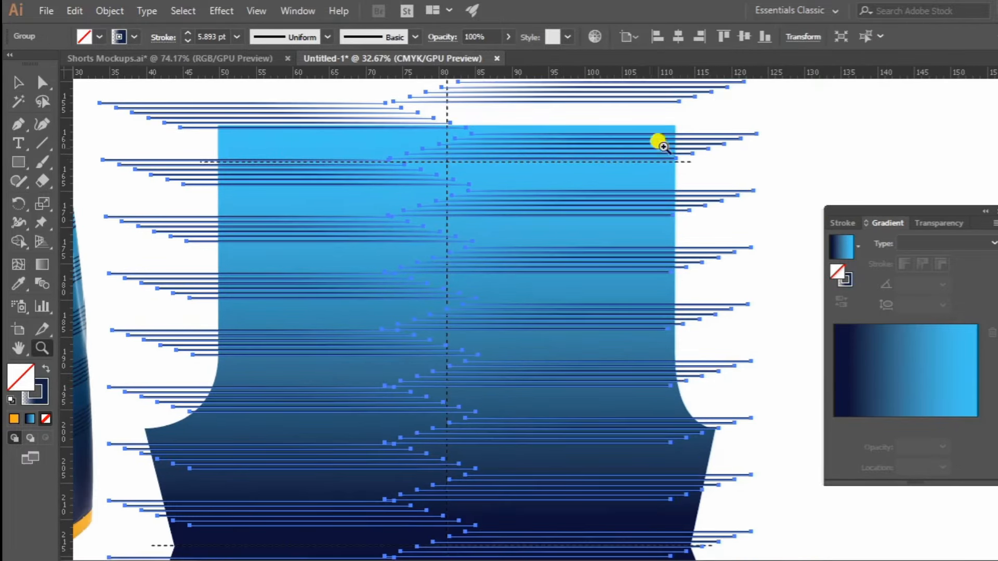
pyautogui.click(783, 151)
pyautogui.press('z')
pyautogui.moveTo(700, 172); pyautogui.dragTo(306, 395)
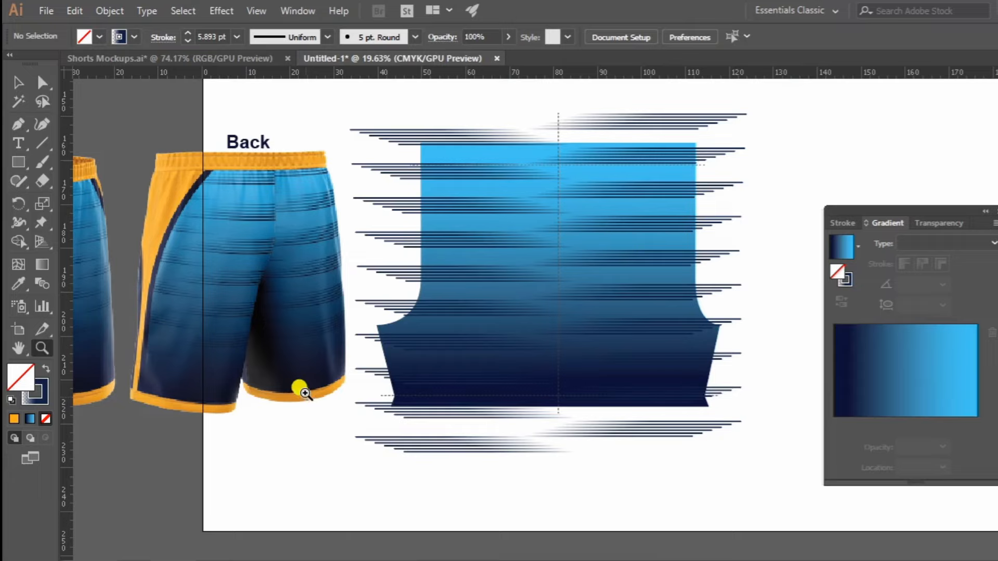
# Create a rectangle 75 cm wide and 5 cm high below the gradient-filled shorts piece.
pyautogui.click(15, 163)
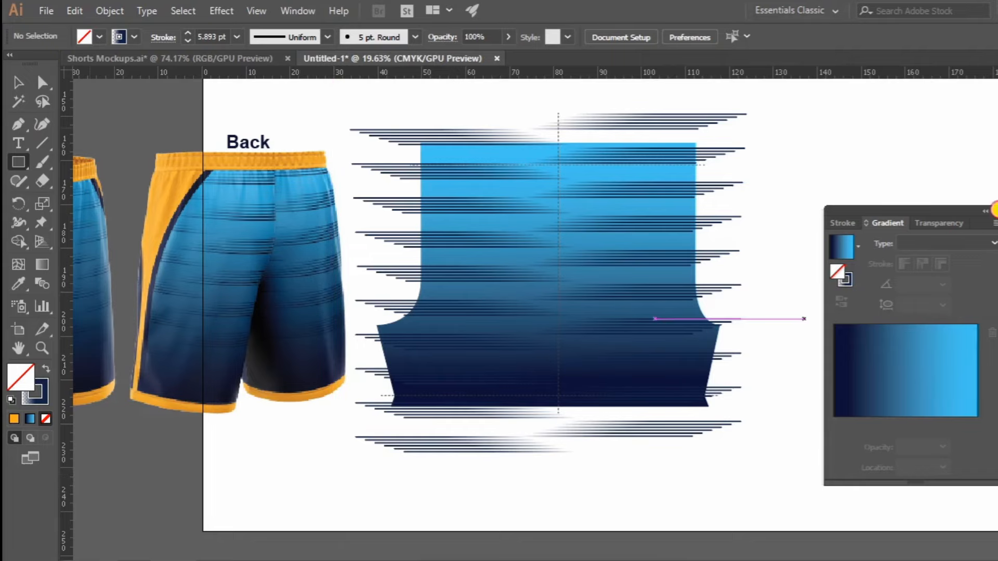
pyautogui.click(992, 207)
pyautogui.scroll(-2, 519, 343)
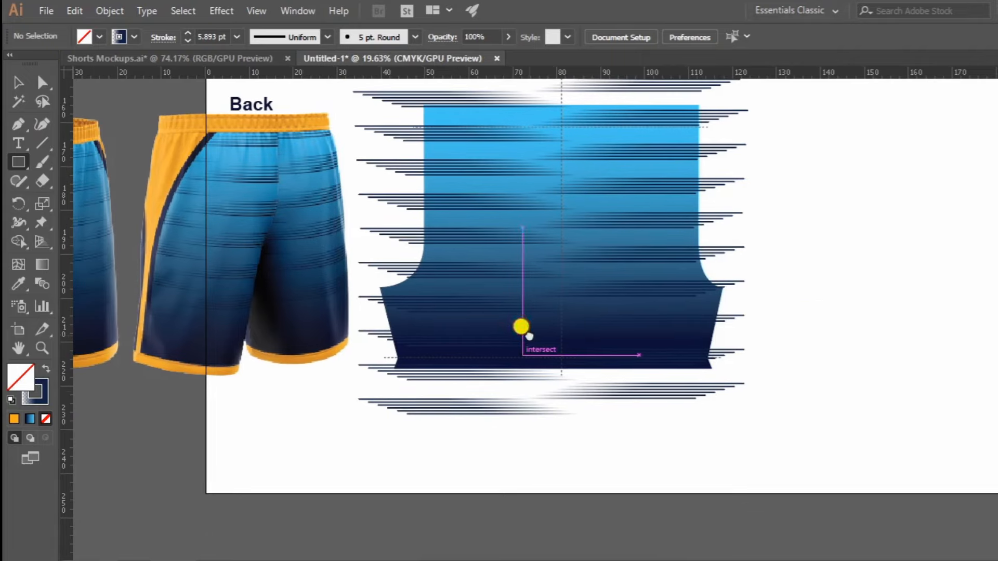
pyautogui.click(364, 443)
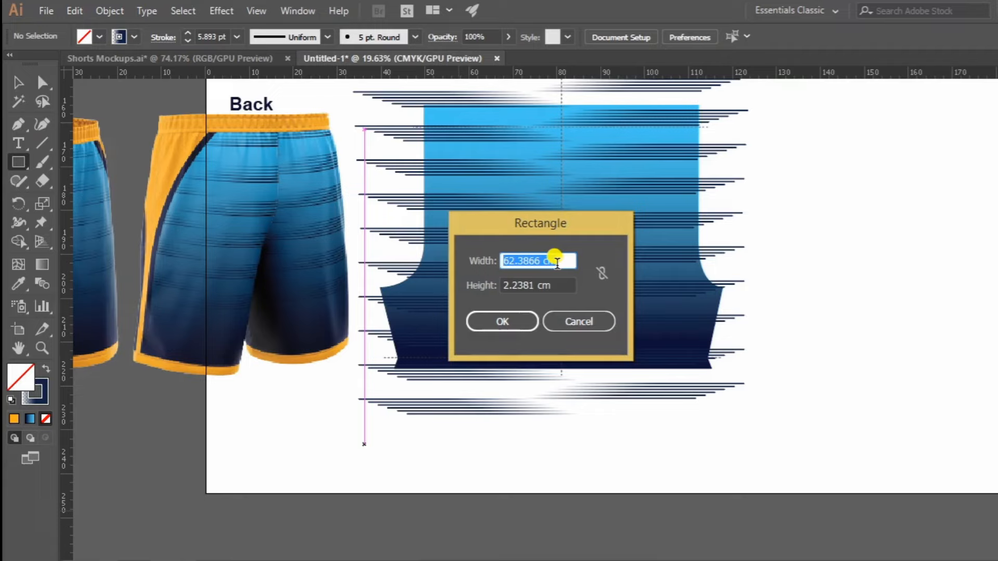
pyautogui.write('75')
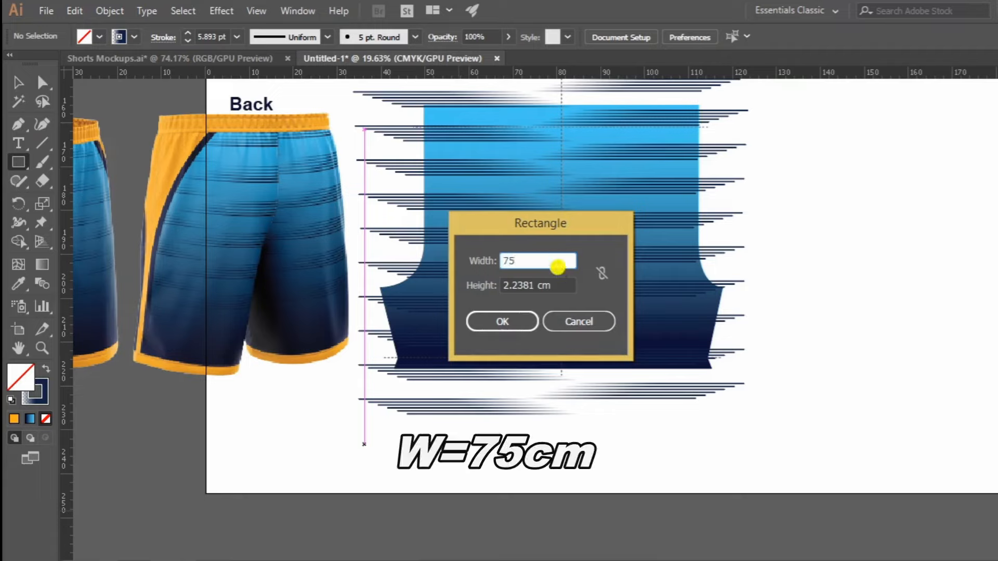
pyautogui.press('Tab')
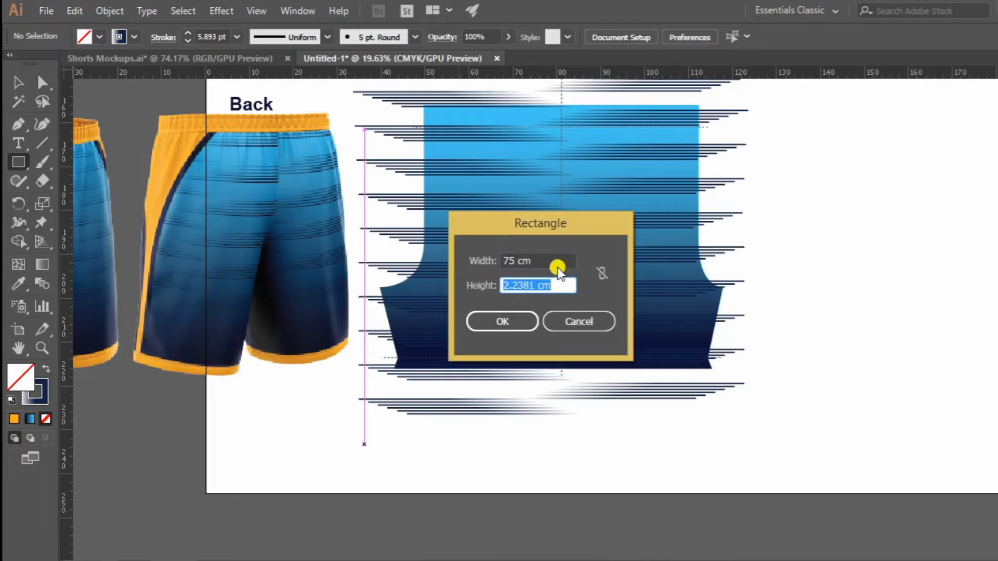
pyautogui.write('5')
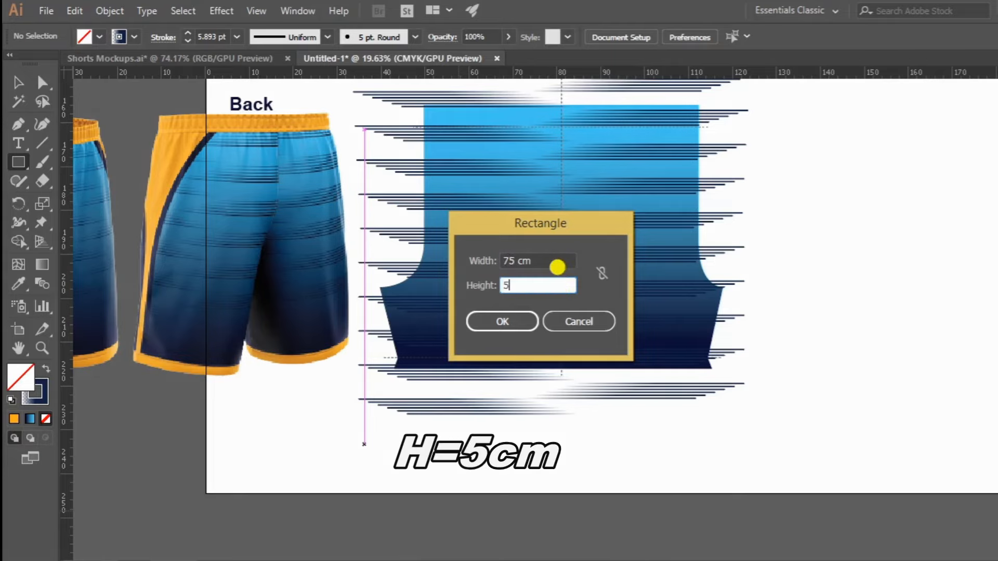
pyautogui.click(517, 320)
# Fill the new rectangle with the orange sampled from the back shorts mockup's side panel.
pyautogui.press('z')
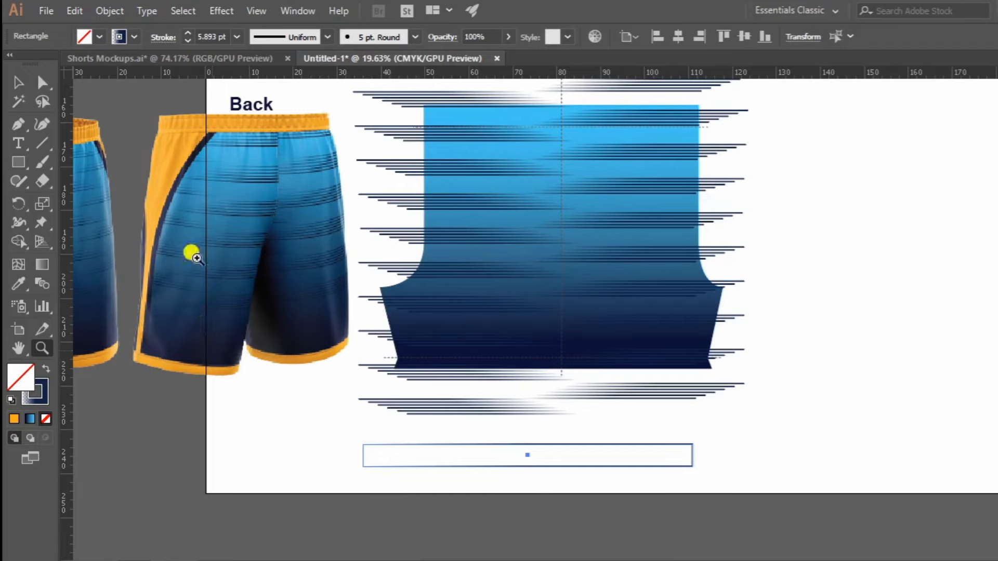
pyautogui.click(19, 284)
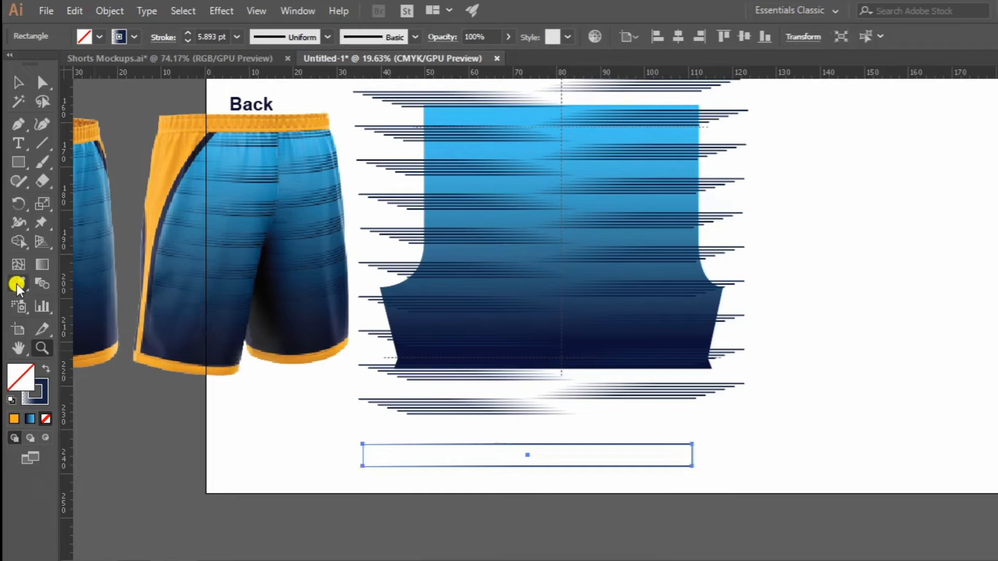
pyautogui.click(168, 180)
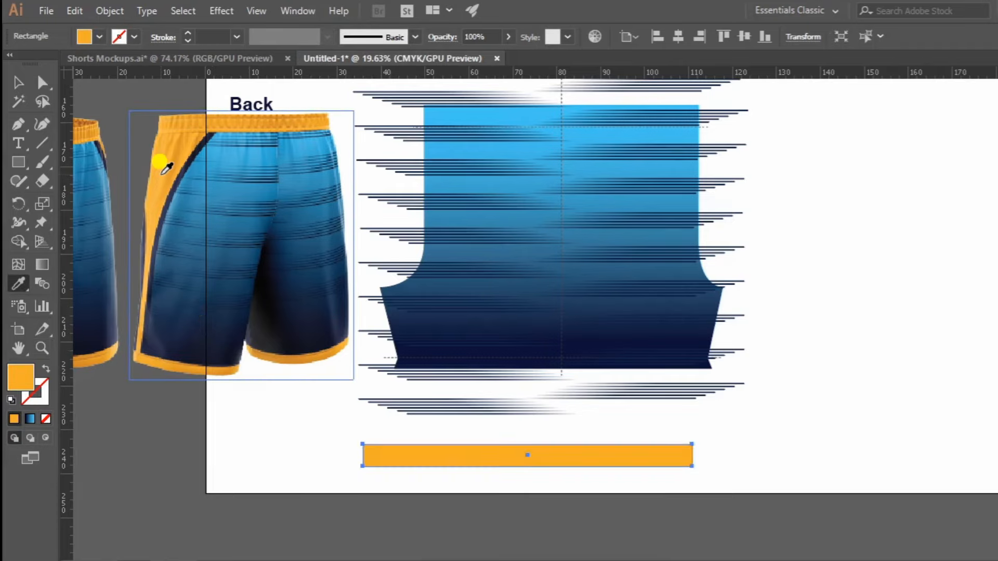
# Move the orange rectangle onto the shorts piece's hem, widen it to about 80.5 cm, and keep it behind the dashed lines.
pyautogui.press('v')
pyautogui.moveTo(591, 460); pyautogui.dragTo(602, 361)
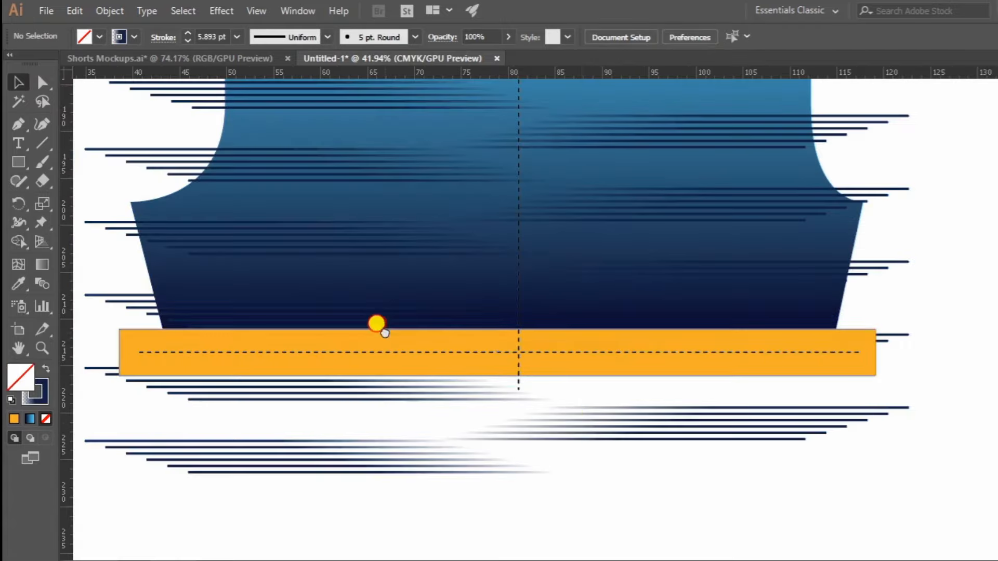
pyautogui.moveTo(376, 324); pyautogui.dragTo(502, 324)
pyautogui.press('z')
pyautogui.moveTo(564, 325); pyautogui.dragTo(554, 409)
pyautogui.moveTo(474, 422); pyautogui.dragTo(488, 422)
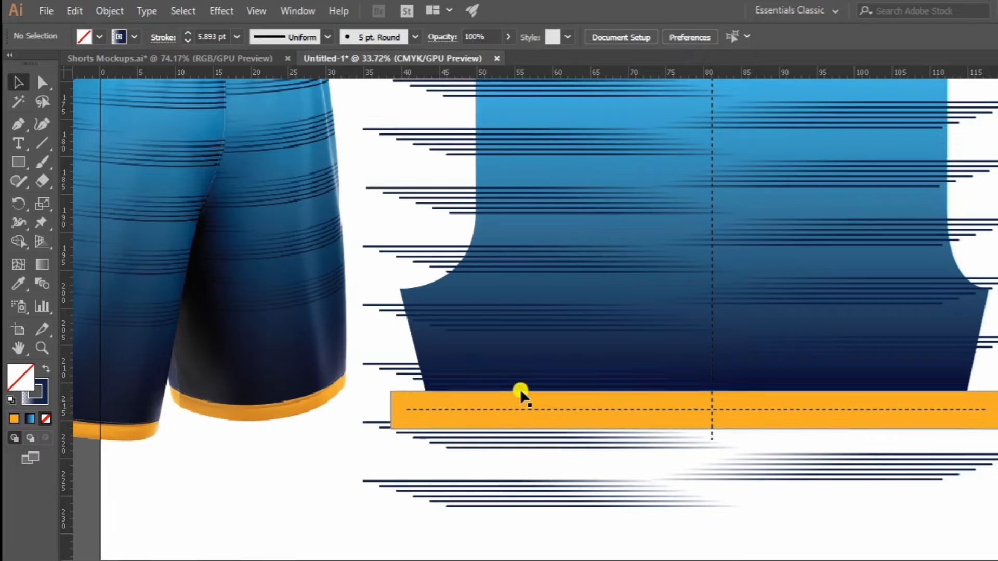
# Duplicate the orange hem band and align the copy with the top edge of the shorts piece.
pyautogui.press('z')
pyautogui.moveTo(714, 248); pyautogui.dragTo(629, 348)
pyautogui.moveTo(763, 209); pyautogui.dragTo(596, 357)
pyautogui.press('v')
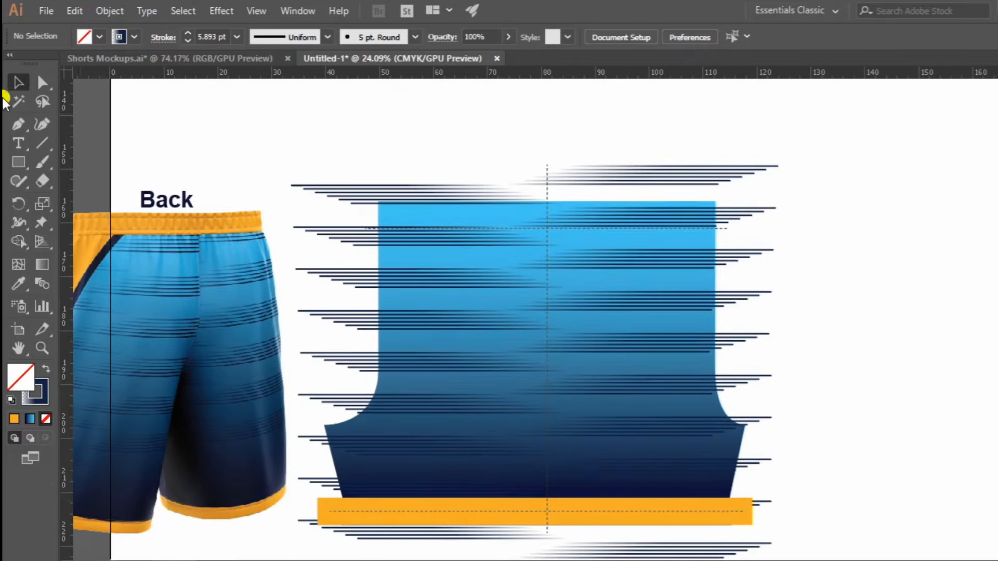
pyautogui.moveTo(638, 517); pyautogui.dragTo(653, 220)
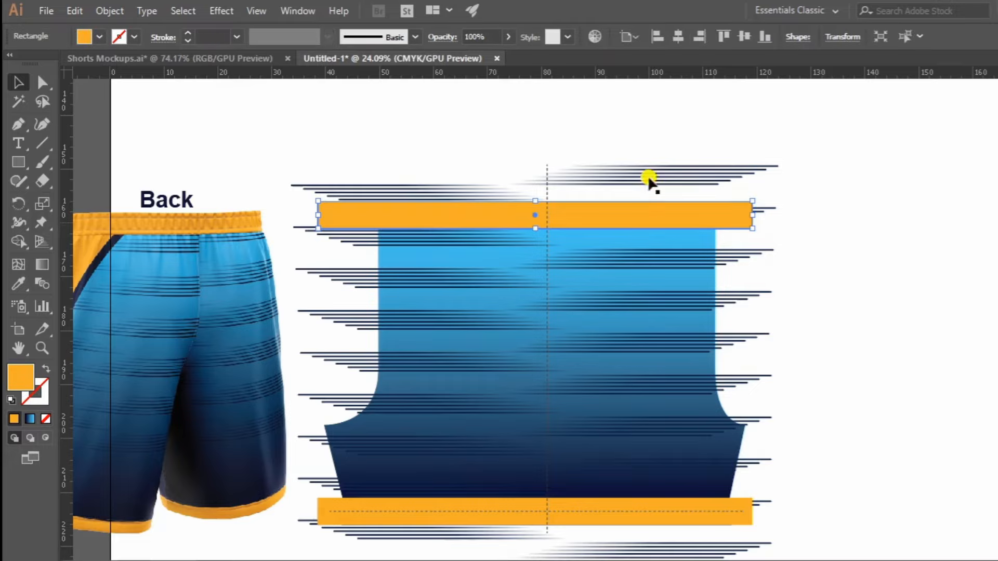
# Set the upper orange waistband's height to 10 cm, keeping its top edge aligned with the shorts piece.
pyautogui.press('z')
pyautogui.moveTo(499, 222); pyautogui.dragTo(694, 224)
pyautogui.hotkey('ctrl', '-')
pyautogui.hotkey('ctrl', '-')
pyautogui.hotkey('ctrl', '-')
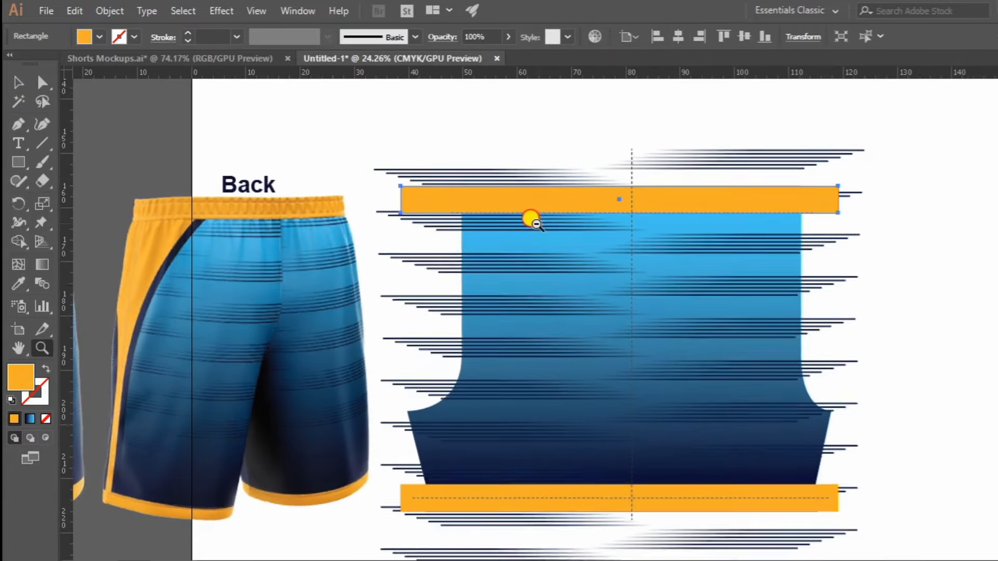
pyautogui.click(803, 36)
pyautogui.click(776, 82)
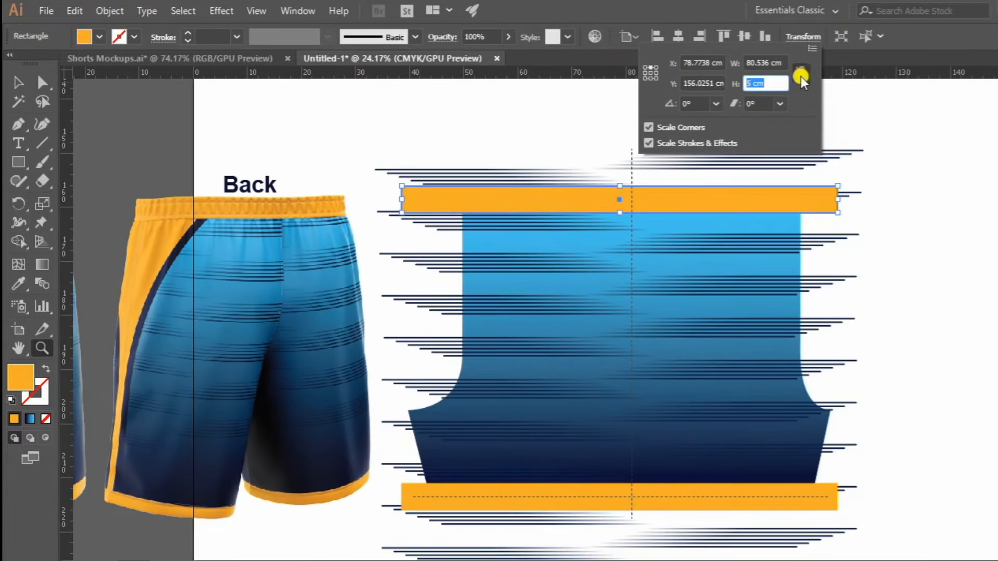
pyautogui.write('10')
pyautogui.press('Return')
pyautogui.press('.')
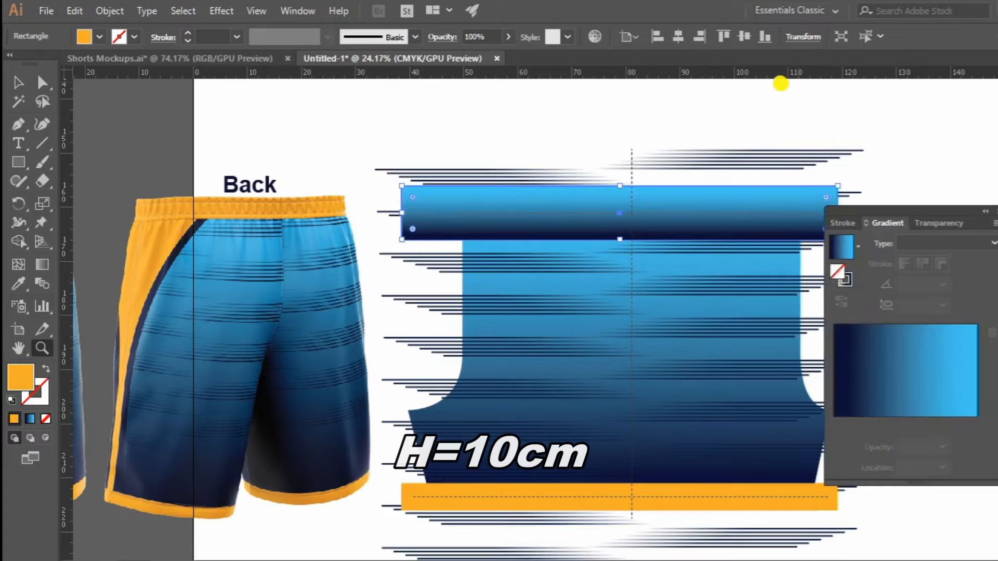
pyautogui.hotkey('ctrl', 'z')
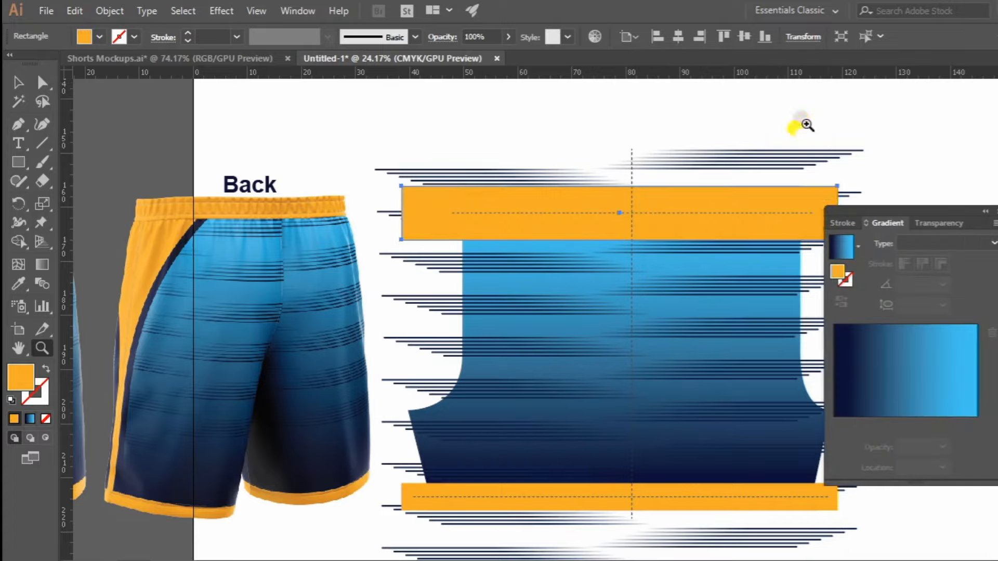
pyautogui.click(837, 246)
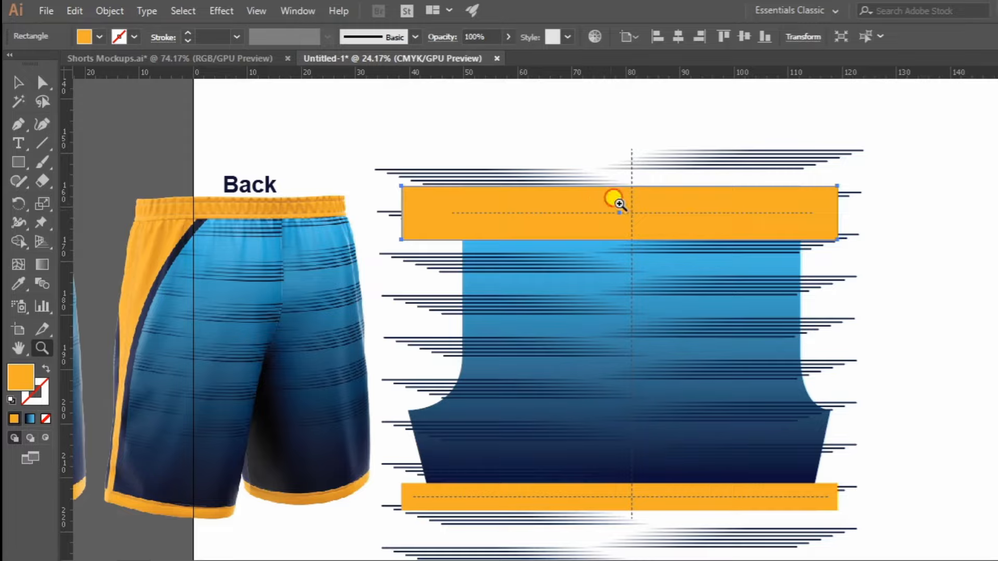
# Lock the horizontal stripe pattern and the dashed guide line so they stay fixed while drawing over the shorts piece.
pyautogui.moveTo(619, 203); pyautogui.dragTo(556, 229)
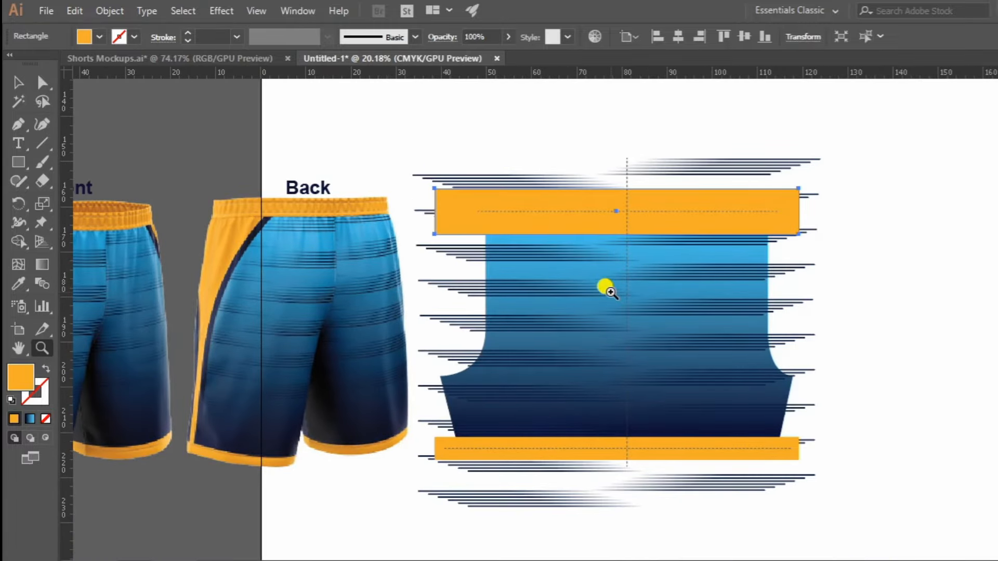
pyautogui.scroll(-1, 644, 255)
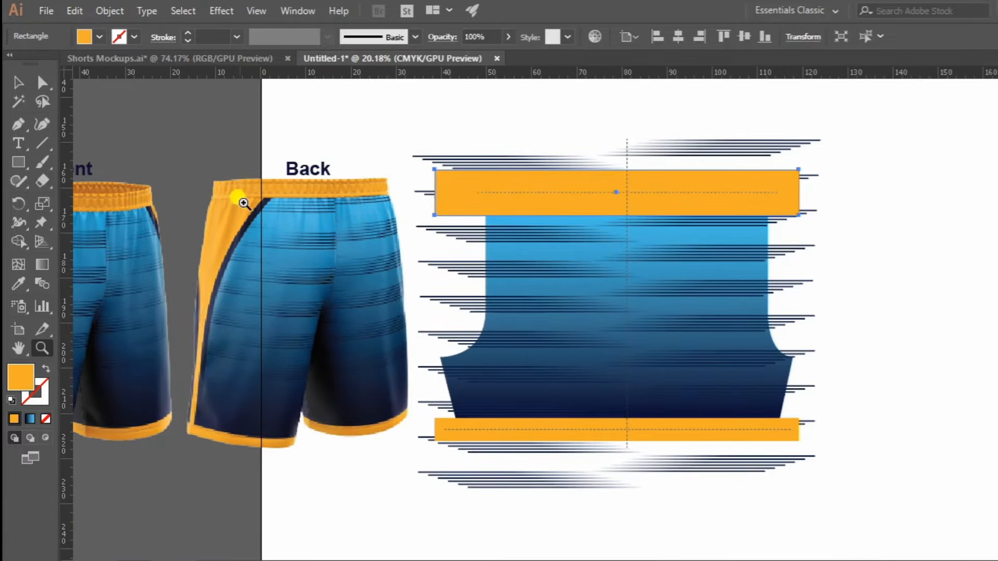
pyautogui.click(19, 123)
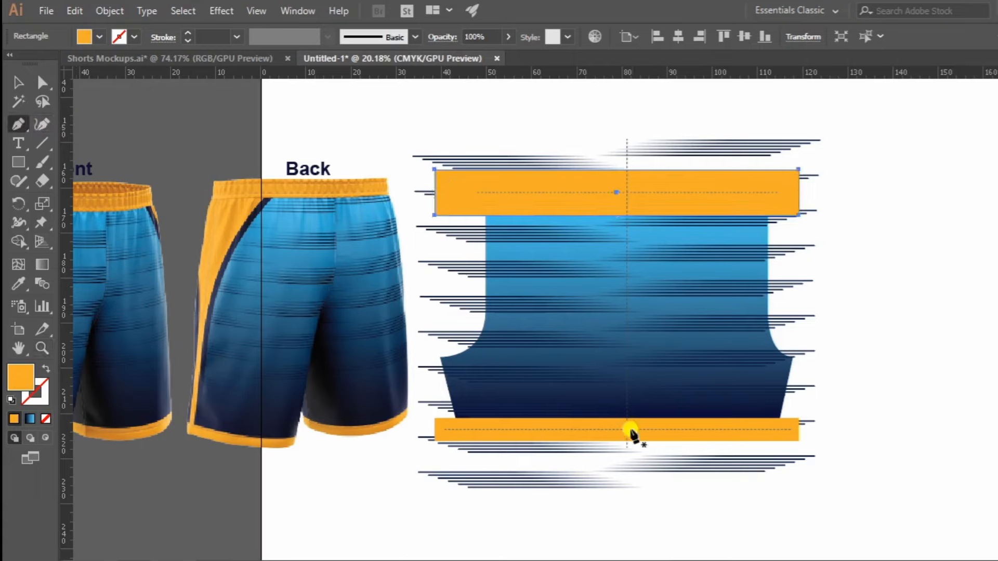
pyautogui.press('v')
pyautogui.click(645, 292)
pyautogui.hotkey('ctrl', '2')
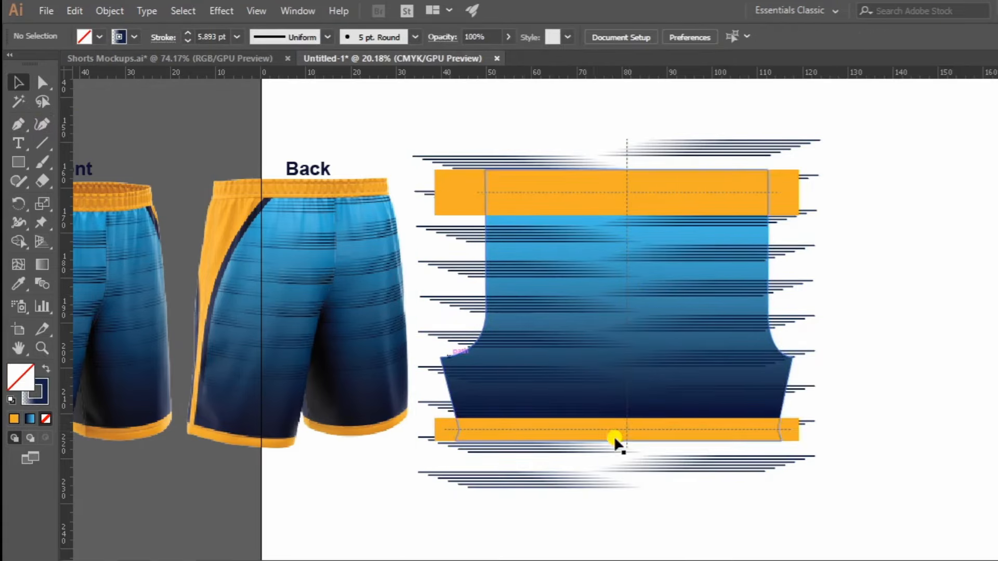
pyautogui.click(627, 428)
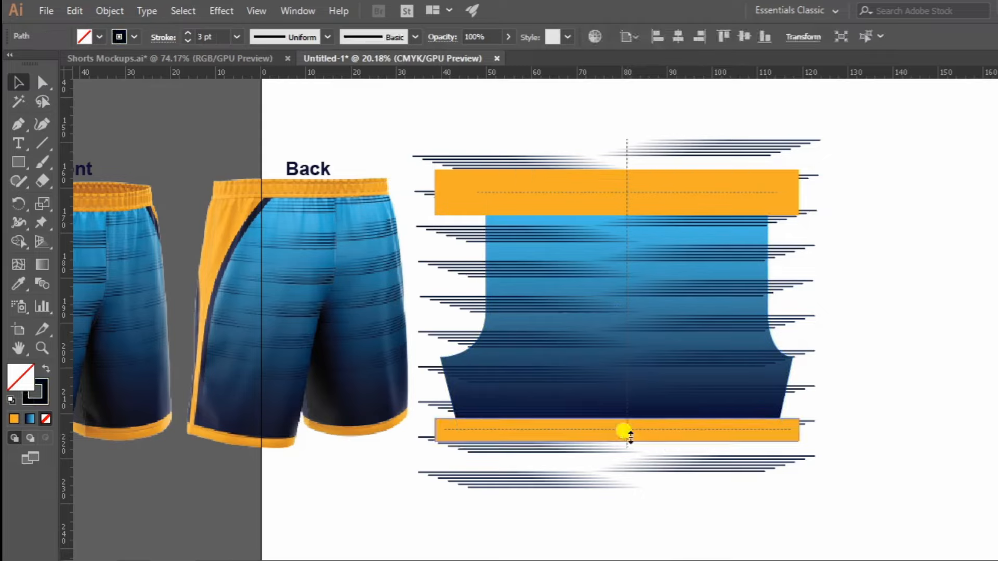
pyautogui.hotkey('ctrl', '2')
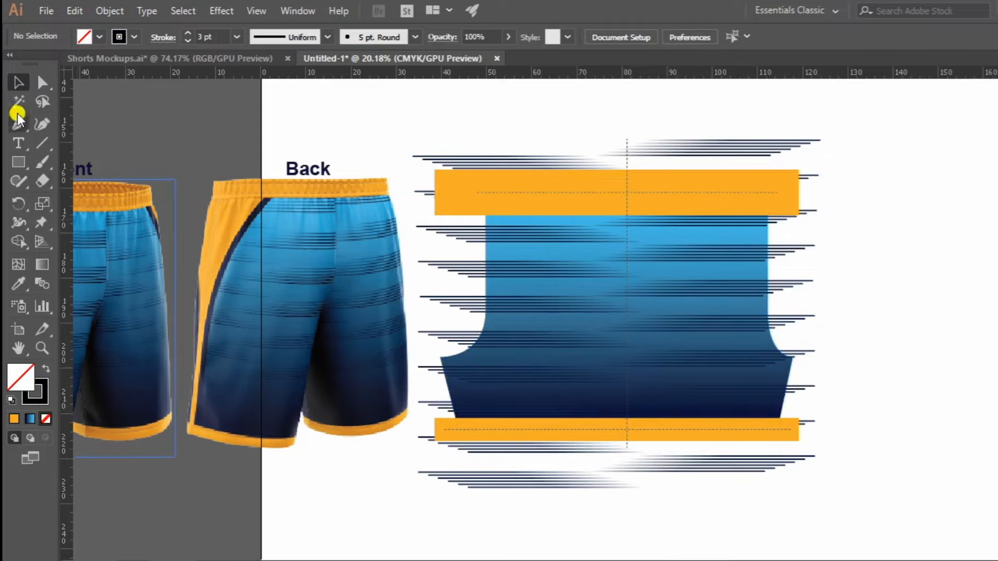
# Draw an open path from the hem band's centre, straight up about 27 cm, curving right into the orange waistband.
pyautogui.click(628, 429)
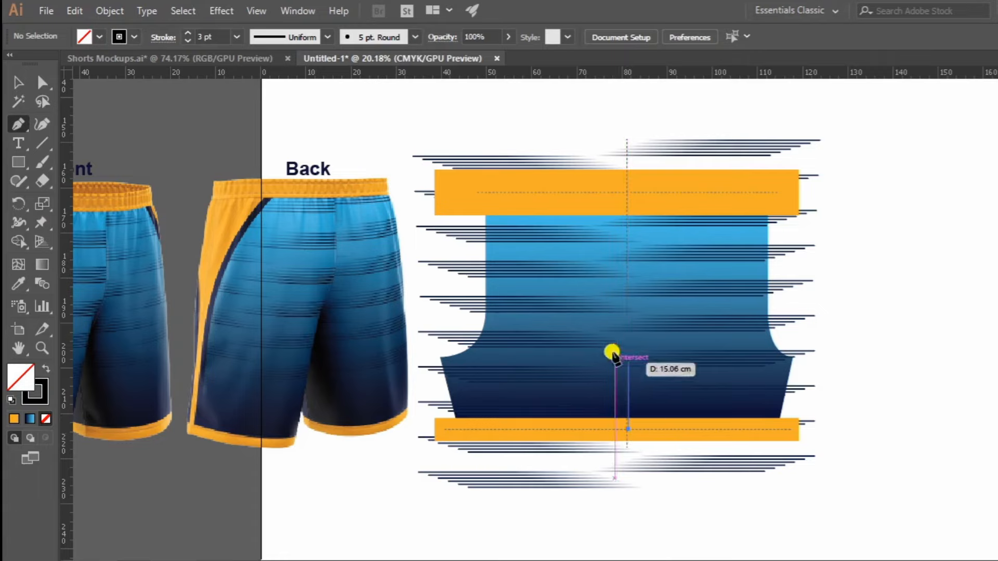
pyautogui.click(627, 306)
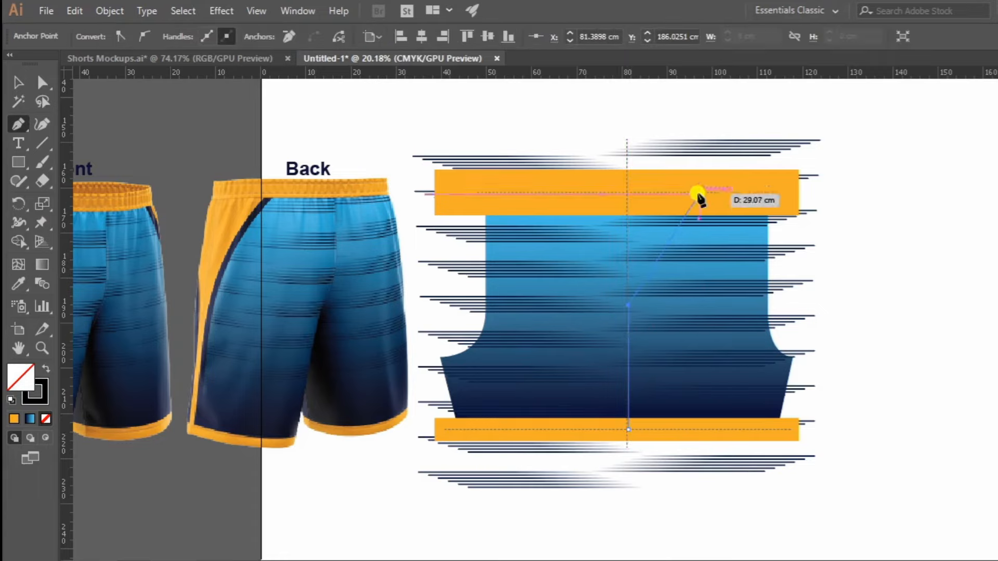
pyautogui.moveTo(701, 183); pyautogui.dragTo(774, 160)
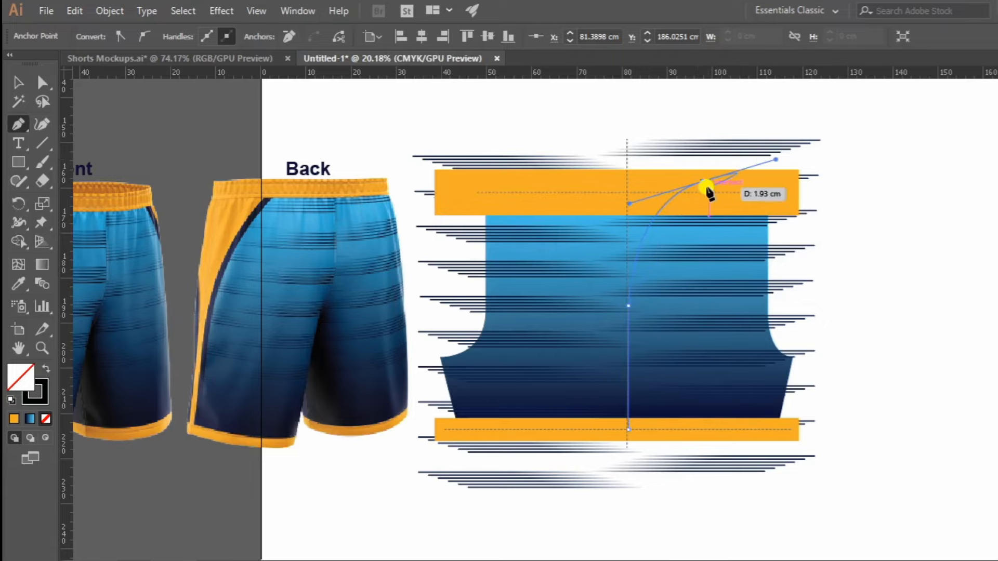
pyautogui.click(701, 183)
# Sample a dark navy for the curved path and apply it as the stroke with no fill.
pyautogui.press('i')
pyautogui.click(229, 254)
pyautogui.scroll(1, 509, 415)
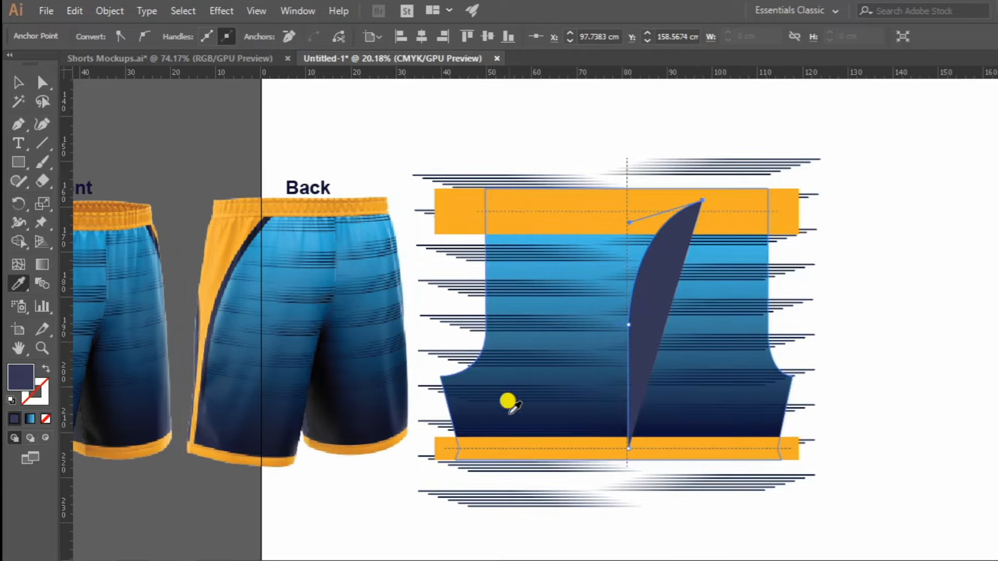
pyautogui.keyDown('shift'); pyautogui.click(510, 414); pyautogui.keyUp('shift')
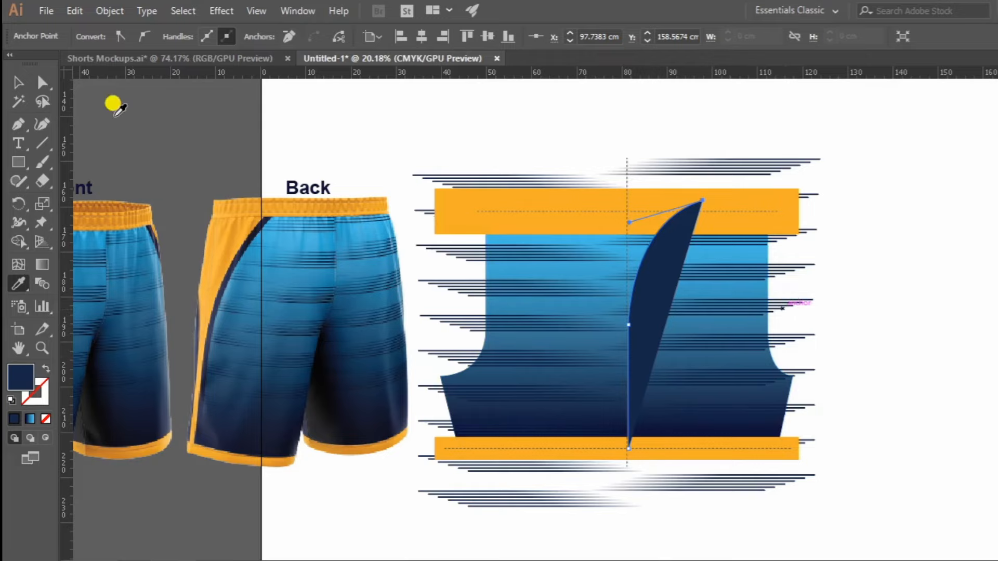
pyautogui.hotkey('shift', 'x')
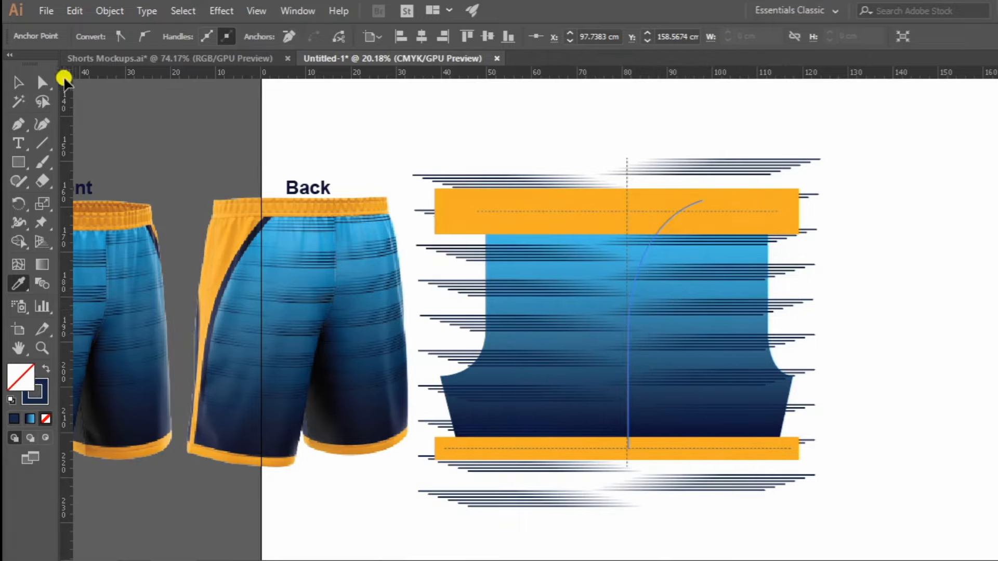
# Set the curved navy path's stroke weight to 40 pt.
pyautogui.click(19, 83)
pyautogui.click(614, 114)
pyautogui.click(658, 231)
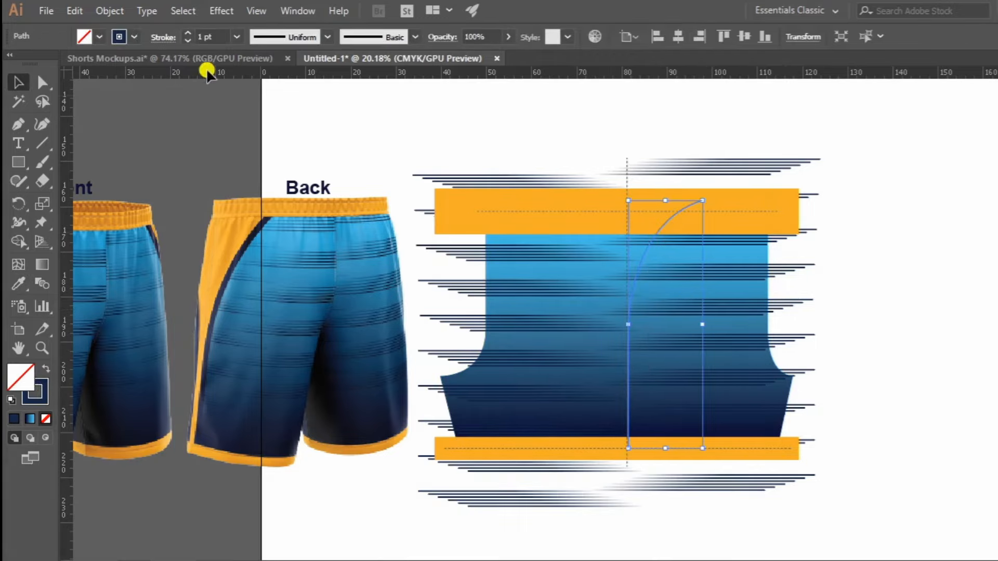
pyautogui.click(217, 38)
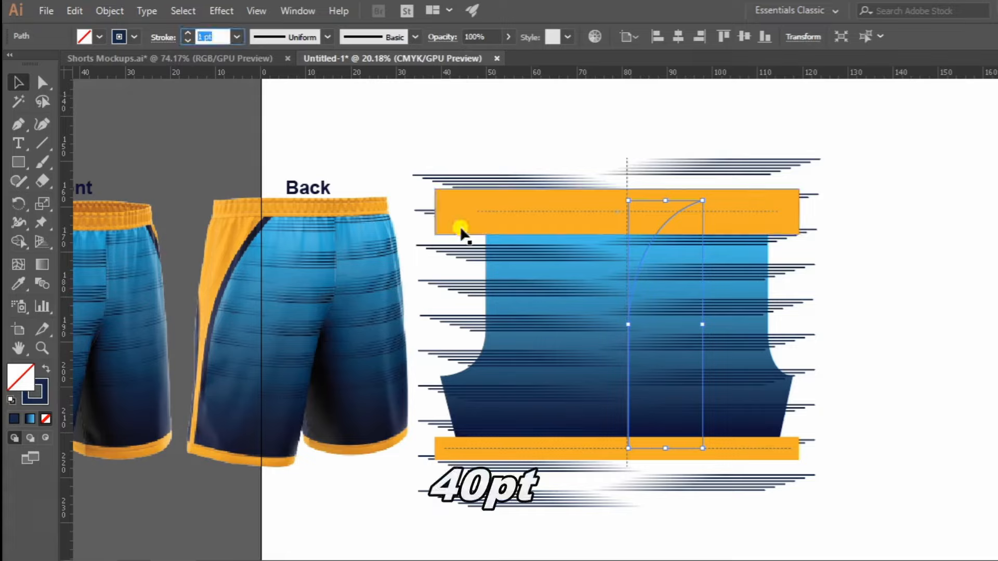
pyautogui.write('40')
pyautogui.press('Return')
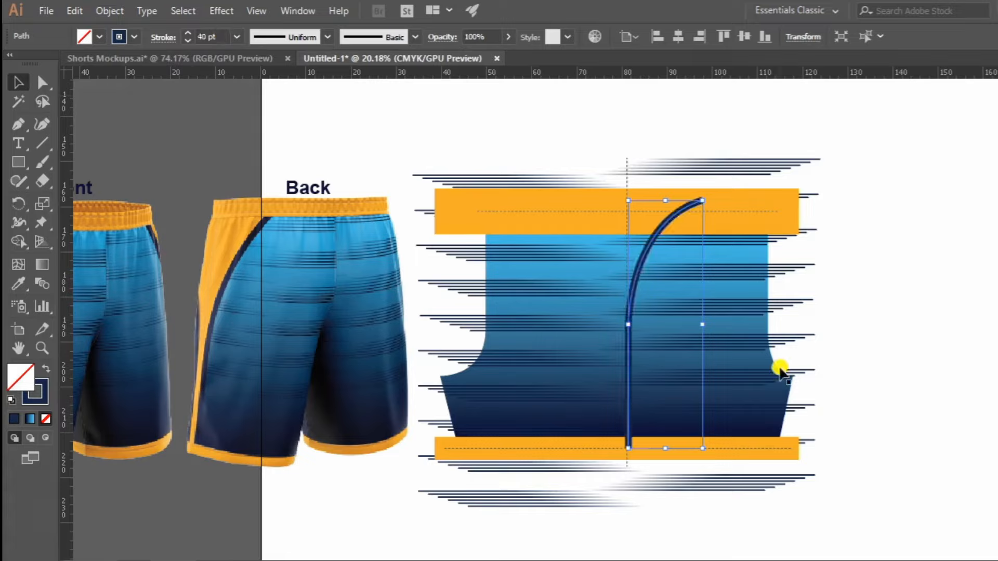
pyautogui.click(834, 225)
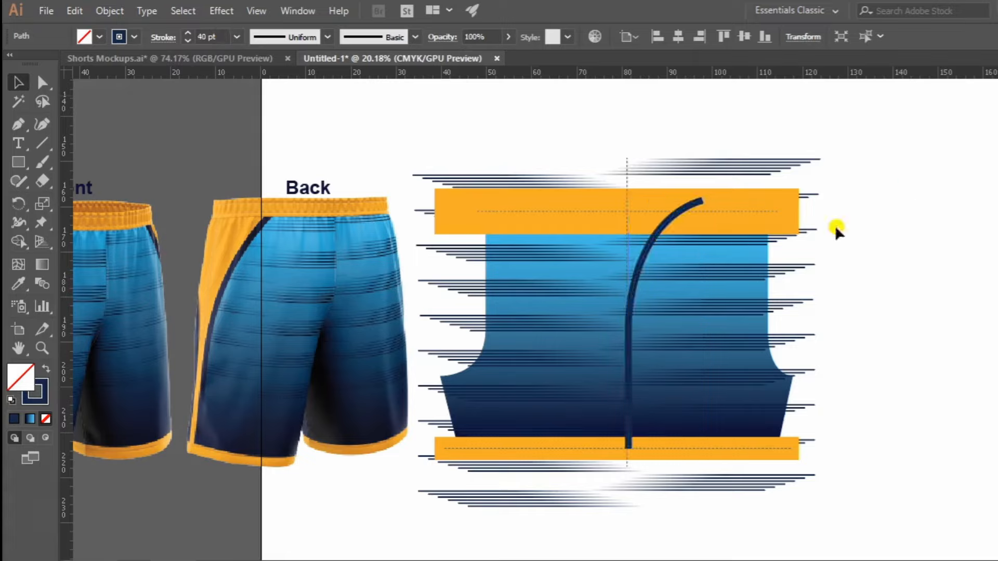
# Duplicate the navy curve in place, reflect the copy across the vertical axis, and move it left to mirror the original about the centre line.
pyautogui.click(649, 242)
pyautogui.hotkey('ctrl', 'c')
pyautogui.click(928, 285)
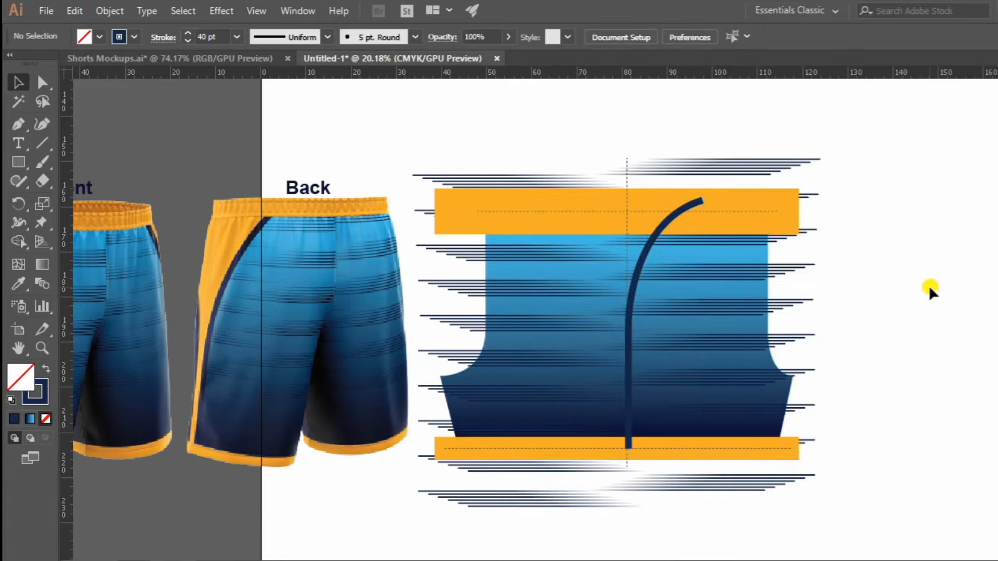
pyautogui.hotkey('ctrl', 'f')
pyautogui.rightClick(650, 242)
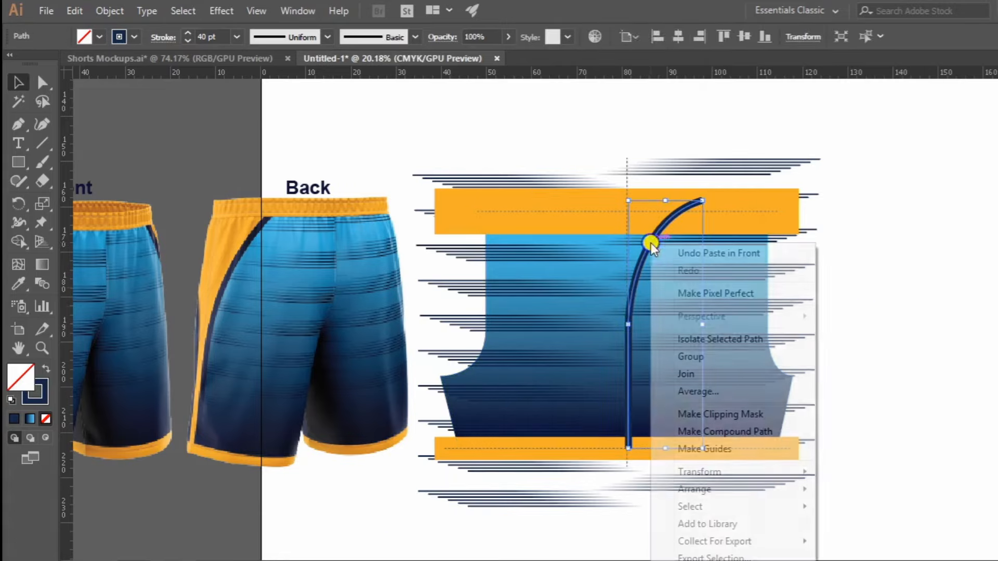
pyautogui.moveTo(701, 472)
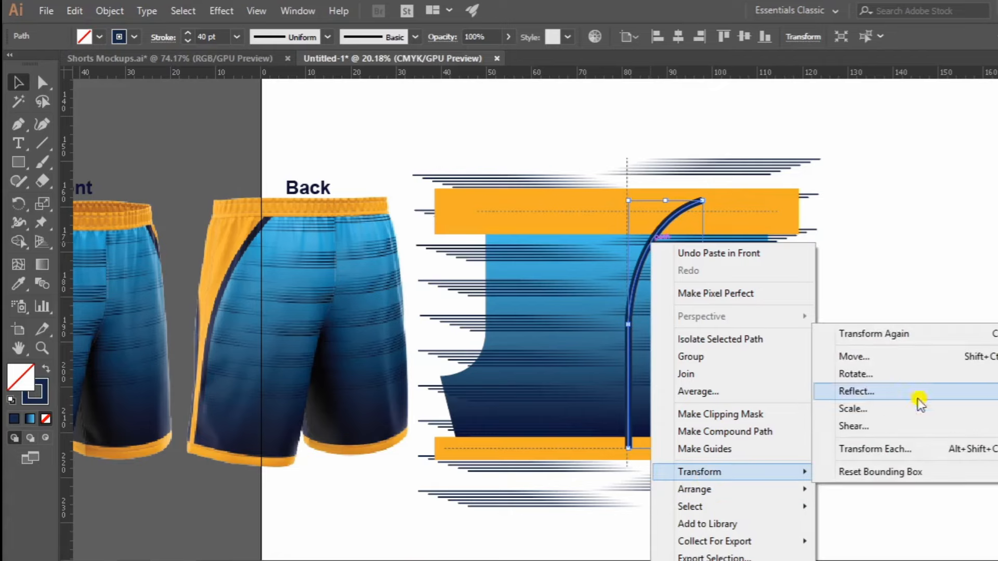
pyautogui.click(858, 392)
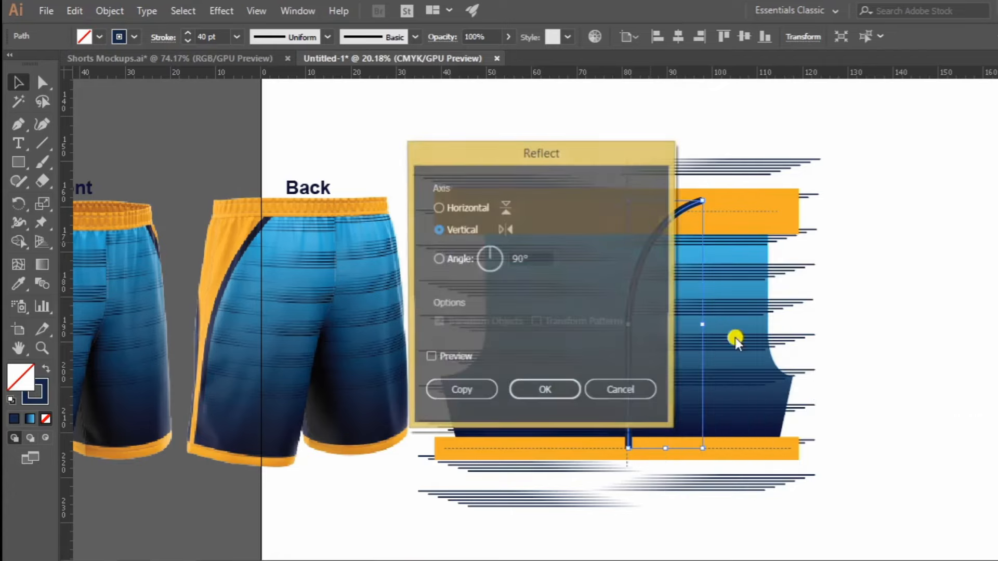
pyautogui.click(543, 392)
pyautogui.moveTo(687, 277); pyautogui.dragTo(605, 283)
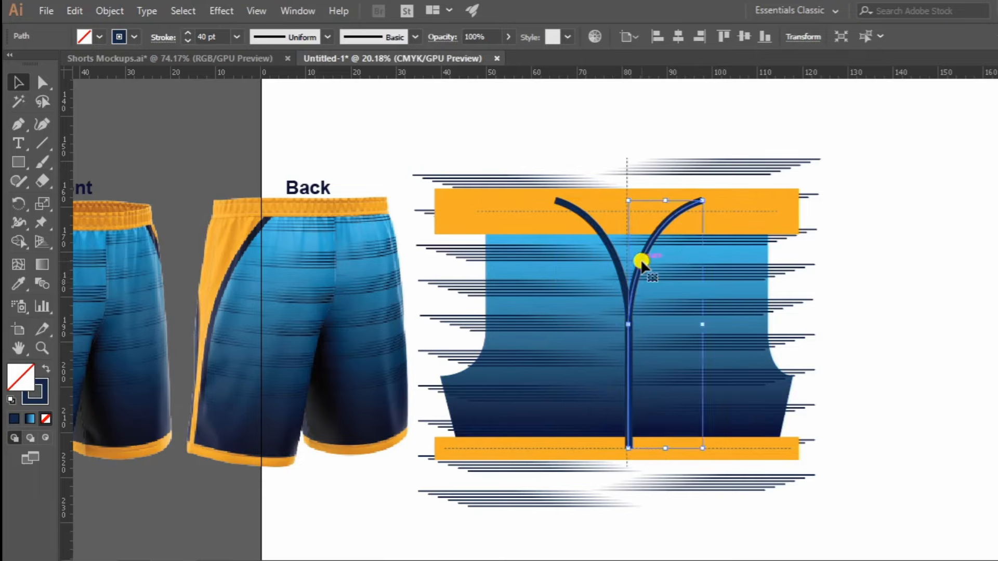
# Set the keyboard increment to 2.5 cm and nudge the two navy curves one increment outward from the centre line.
pyautogui.hotkey('ctrl', 'k')
pyautogui.write('2')
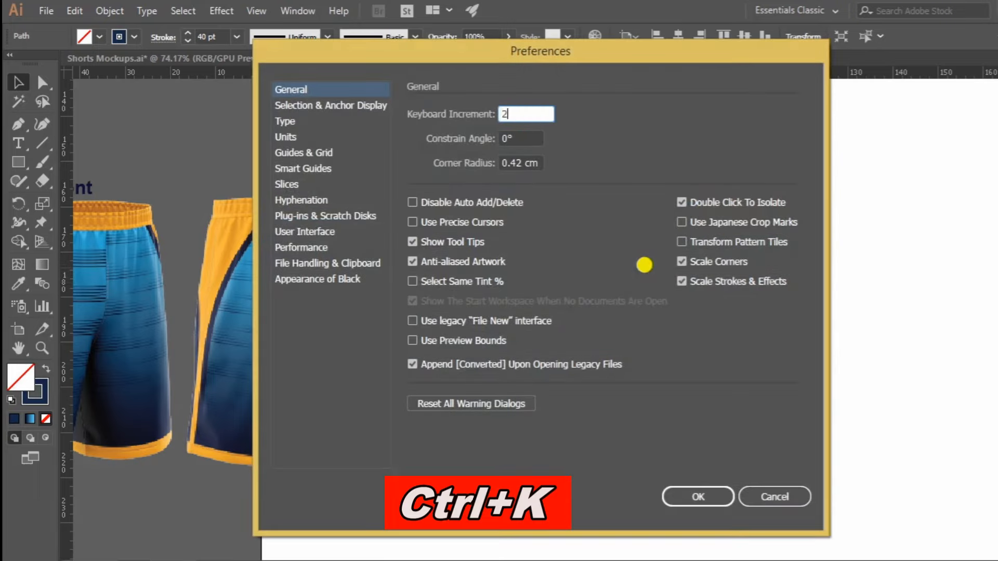
pyautogui.write('.5')
pyautogui.press('Return')
pyautogui.press('Right')
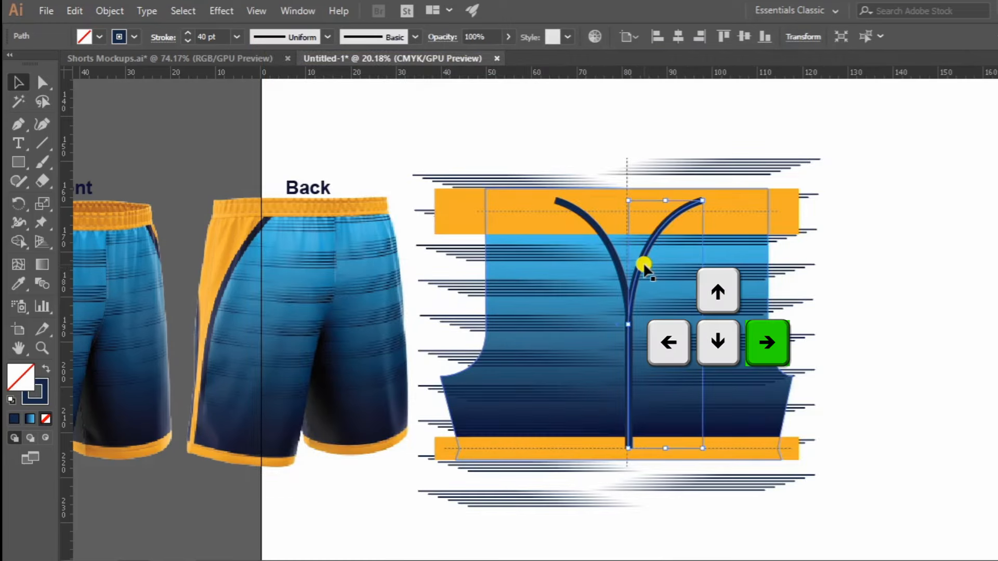
pyautogui.press('Right')
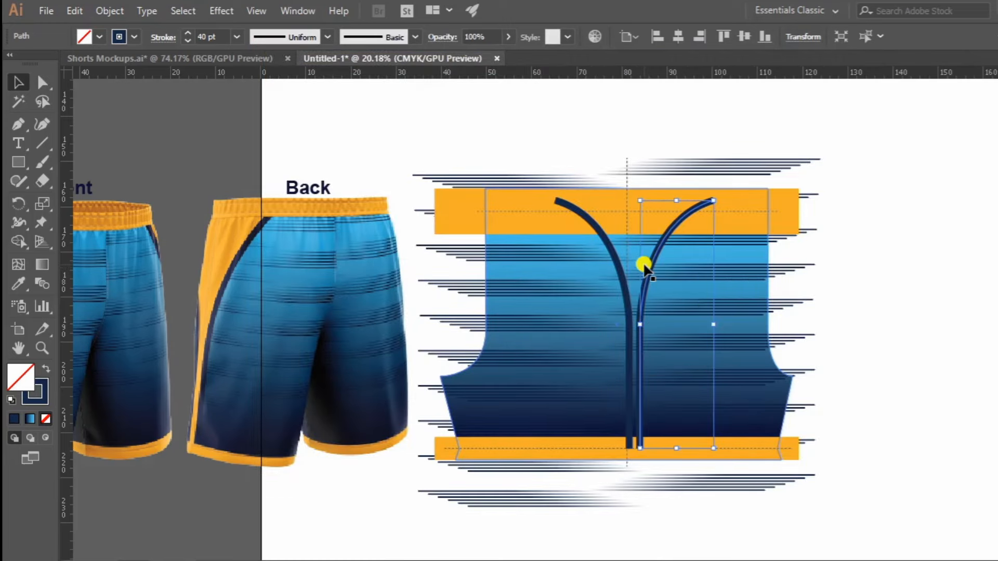
pyautogui.click(614, 264)
pyautogui.press('Left')
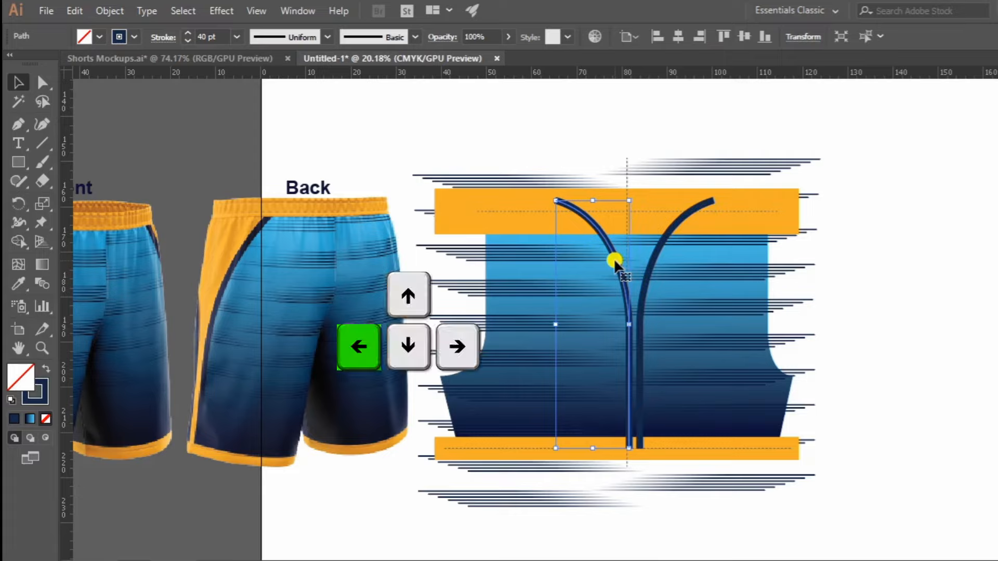
pyautogui.press('Left')
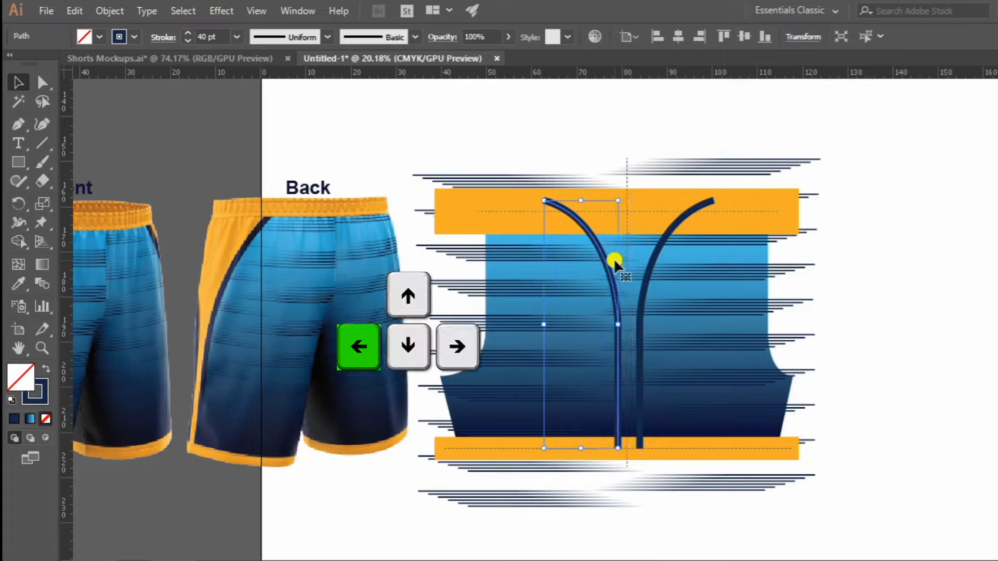
# Duplicate both navy curves in place and give the copies the waistband's orange fill with no stroke.
pyautogui.keyDown('shift'); pyautogui.click(648, 281); pyautogui.keyUp('shift')
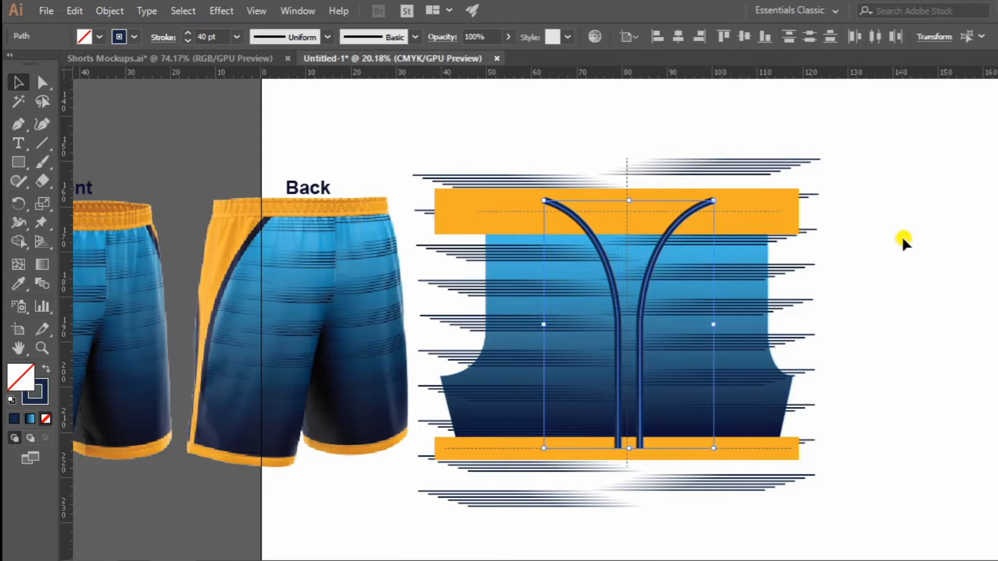
pyautogui.hotkey('ctrl', 'c')
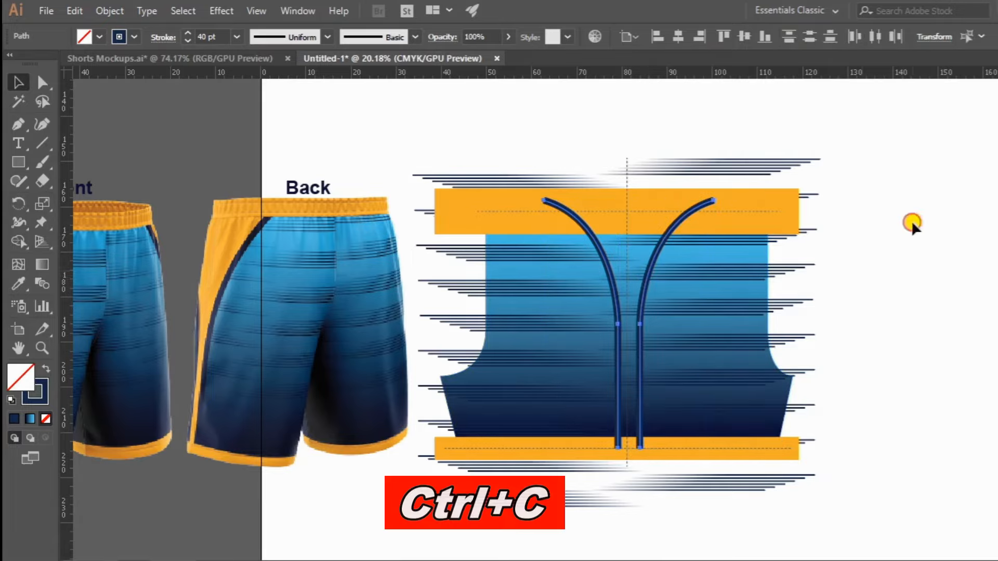
pyautogui.click(912, 220)
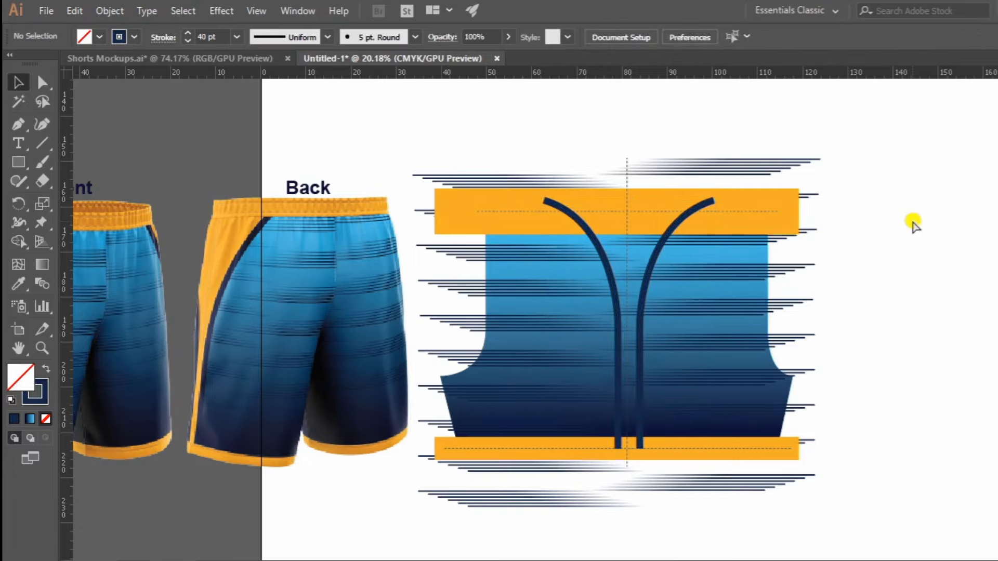
pyautogui.hotkey('ctrl', 'f')
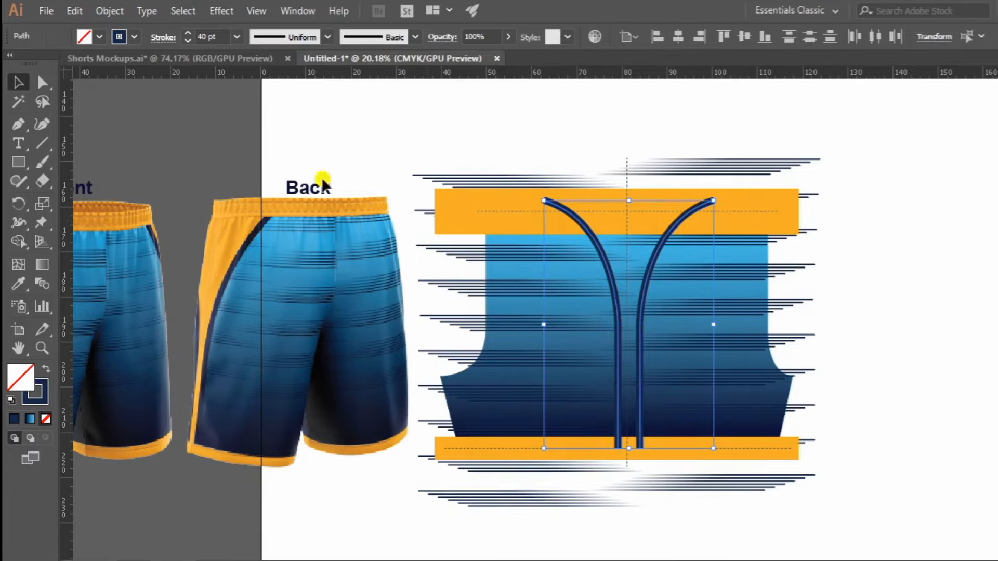
pyautogui.click(17, 285)
pyautogui.click(499, 191)
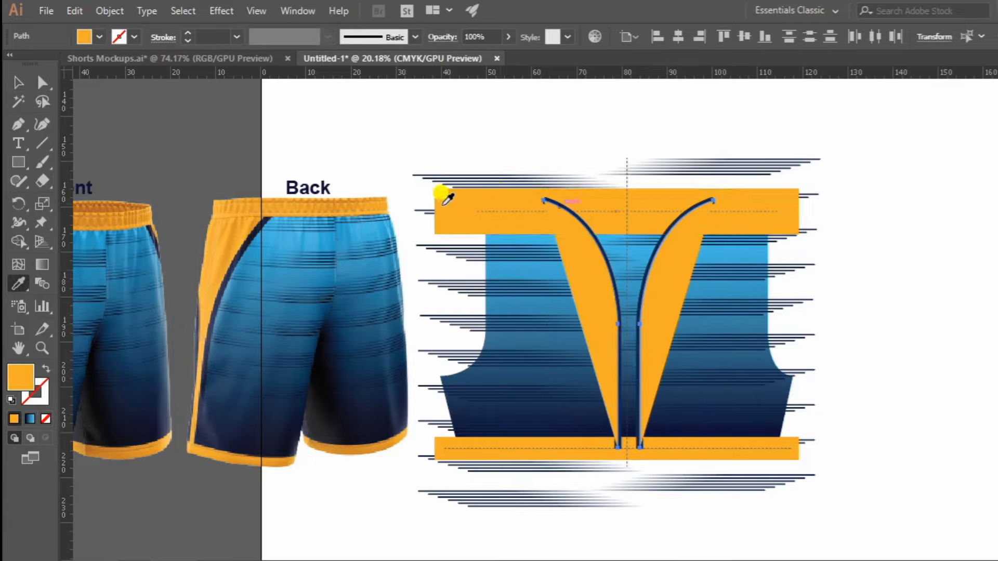
# Join the upper endpoints of the two orange paths to form one filled shape between the navy curves.
pyautogui.click(544, 203)
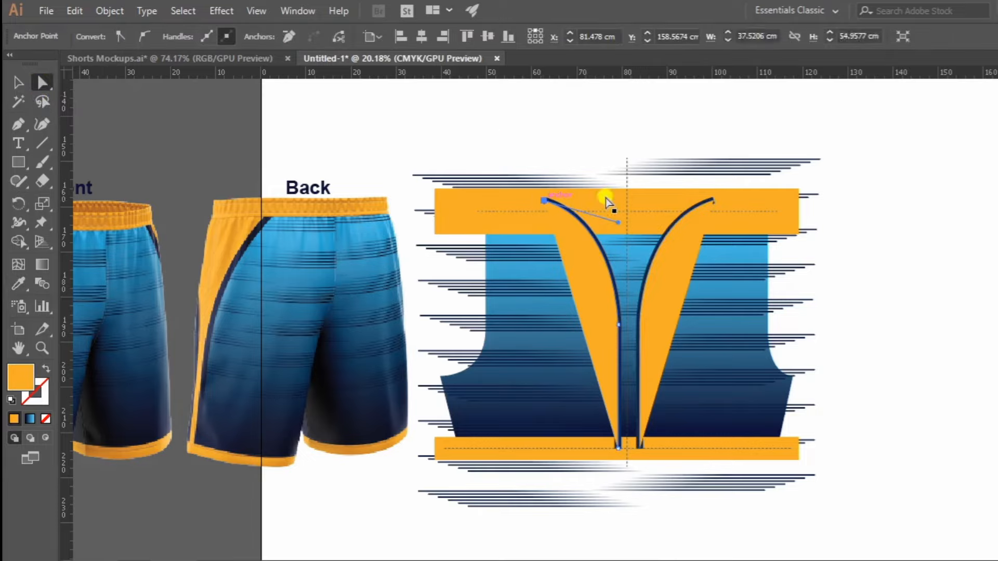
pyautogui.keyDown('shift'); pyautogui.click(713, 201); pyautogui.keyUp('shift')
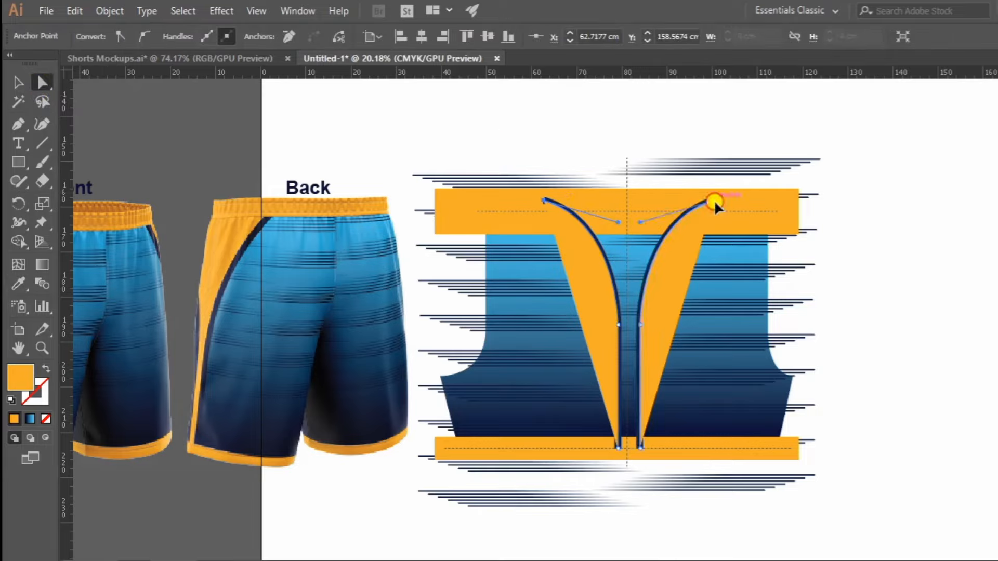
pyautogui.hotkey('ctrl', 'j')
pyautogui.rightClick(675, 232)
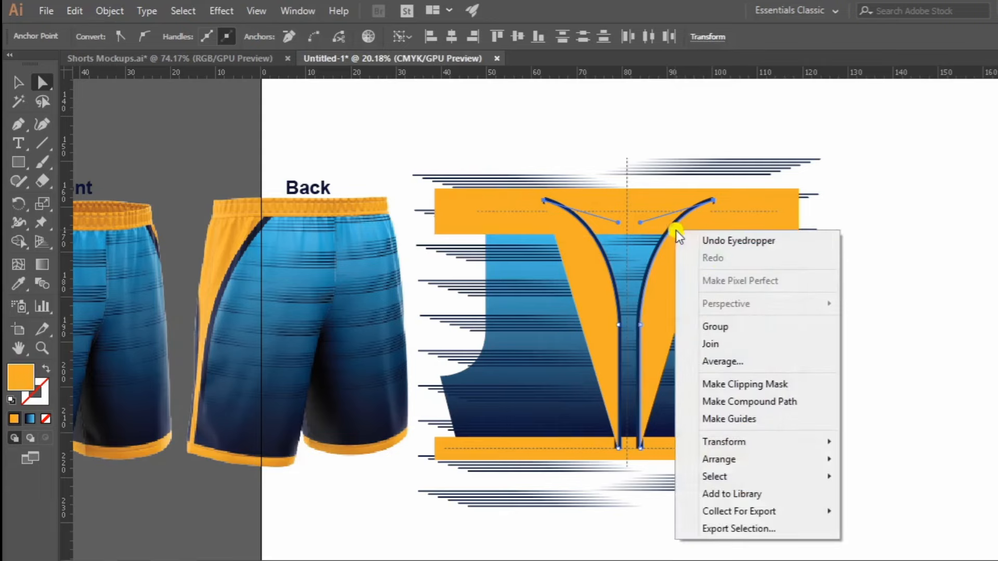
pyautogui.click(723, 338)
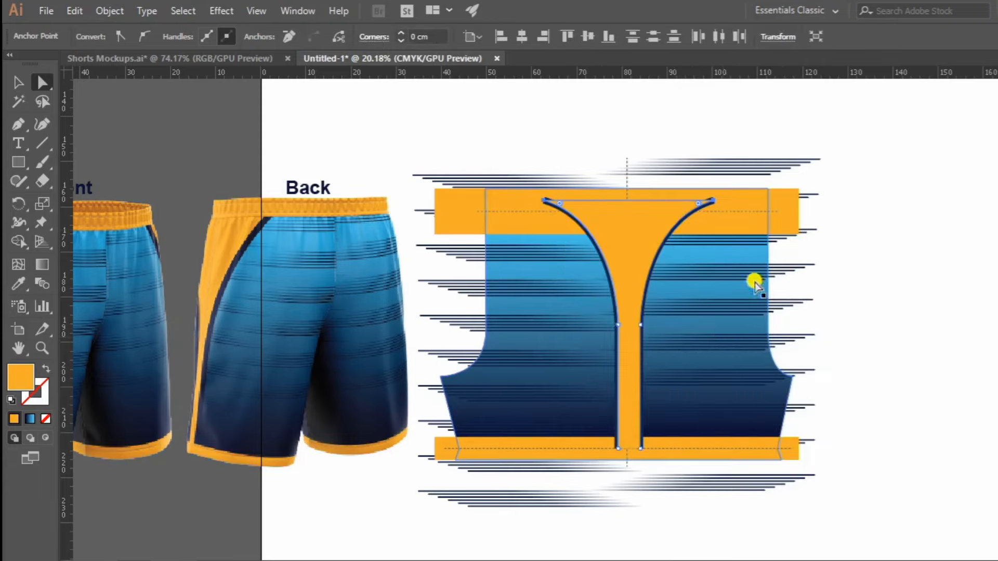
# Send the orange centre shape backward twice, placing it behind both navy curves.
pyautogui.click(23, 80)
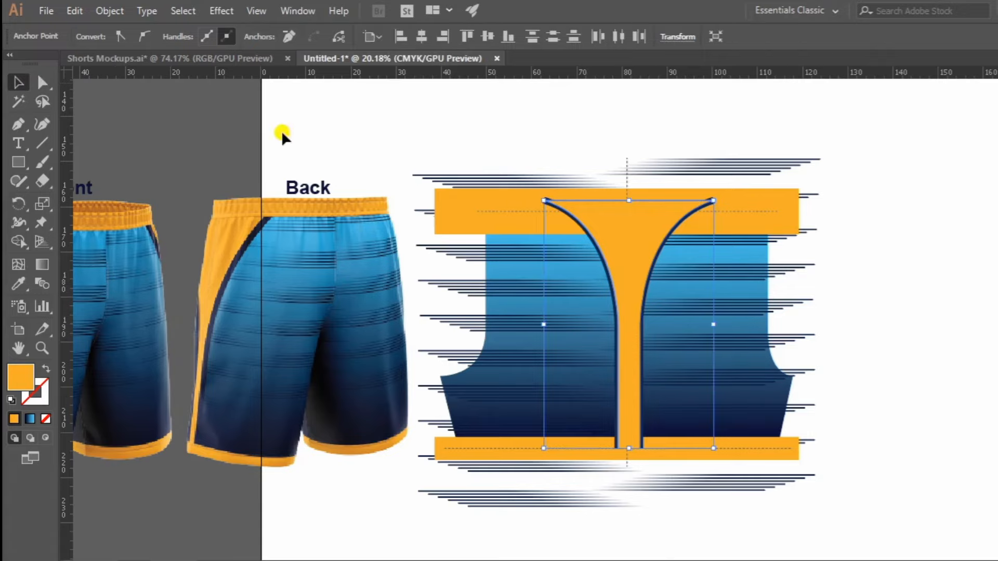
pyautogui.rightClick(629, 238)
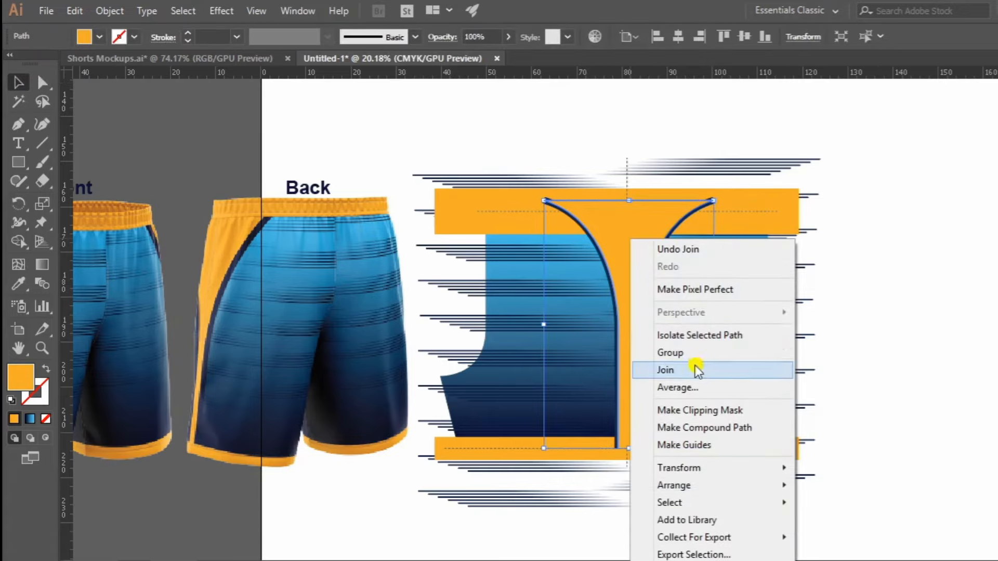
pyautogui.moveTo(691, 483)
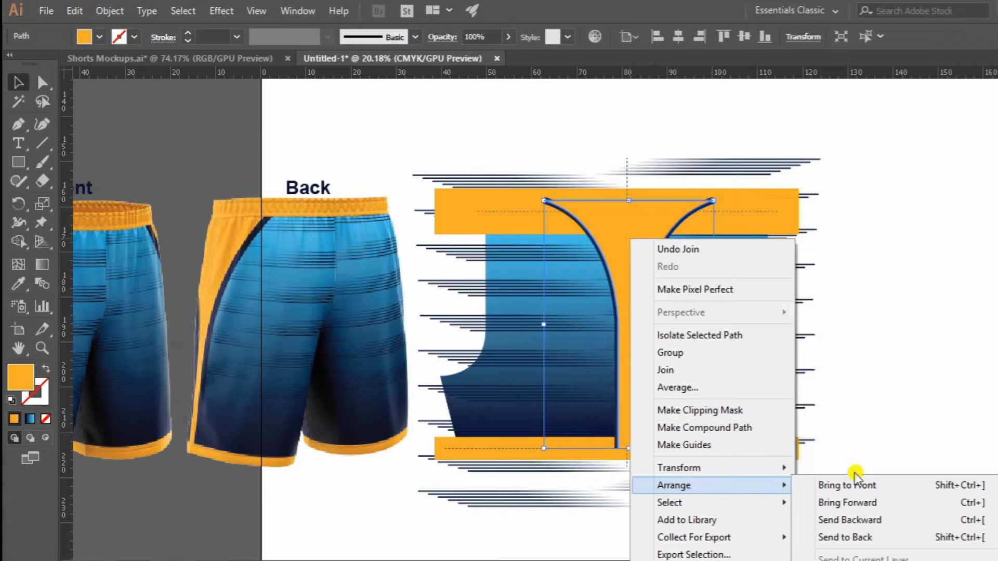
pyautogui.click(879, 519)
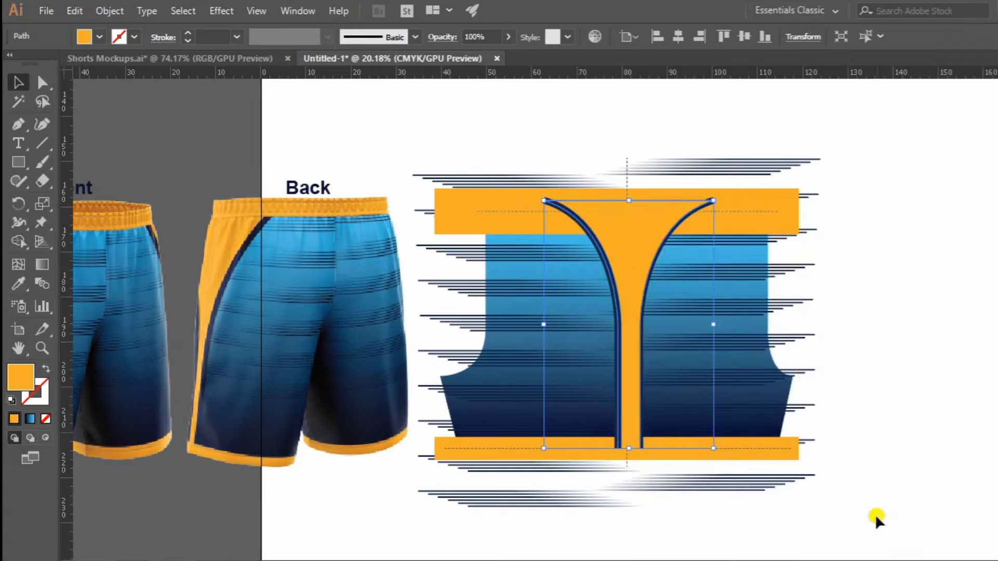
pyautogui.rightClick(612, 235)
pyautogui.moveTo(679, 483)
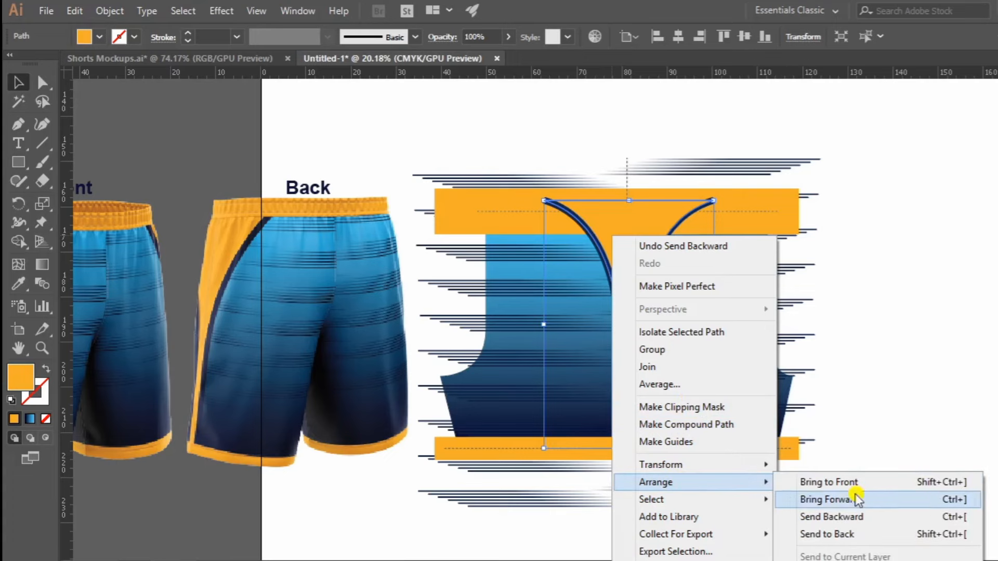
pyautogui.click(795, 498)
pyautogui.hotkey('ctrl', 'a')
pyautogui.click(615, 138)
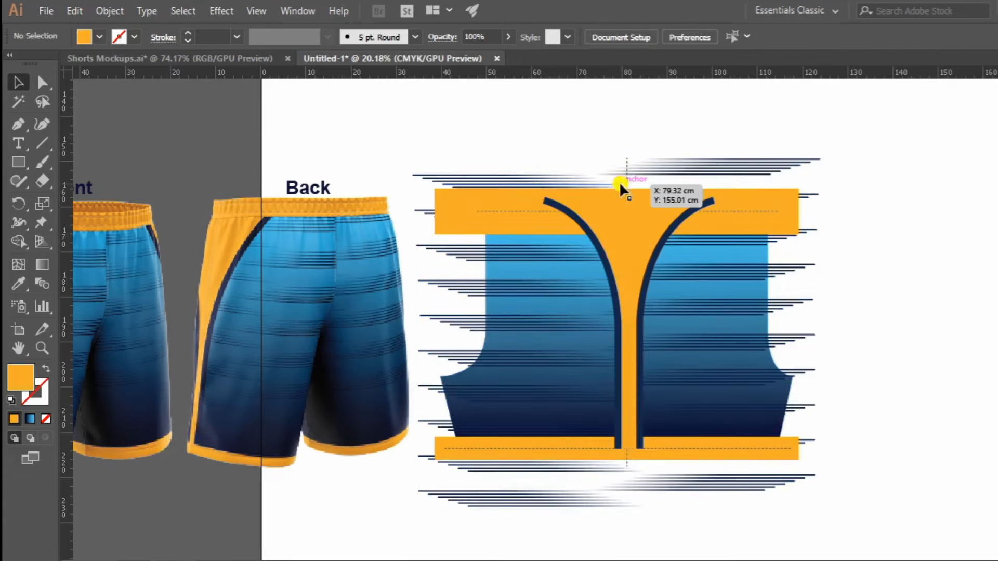
# Delete the vertical dashed centre line and the horizontal dashed line in the waistband.
pyautogui.click(626, 177)
pyautogui.press('Delete')
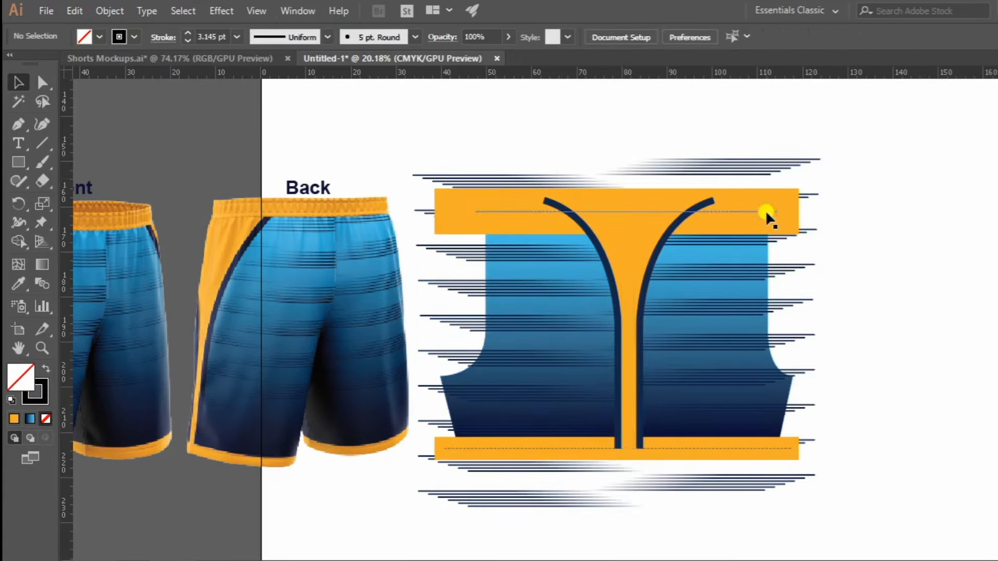
pyautogui.click(762, 212)
pyautogui.press('Delete')
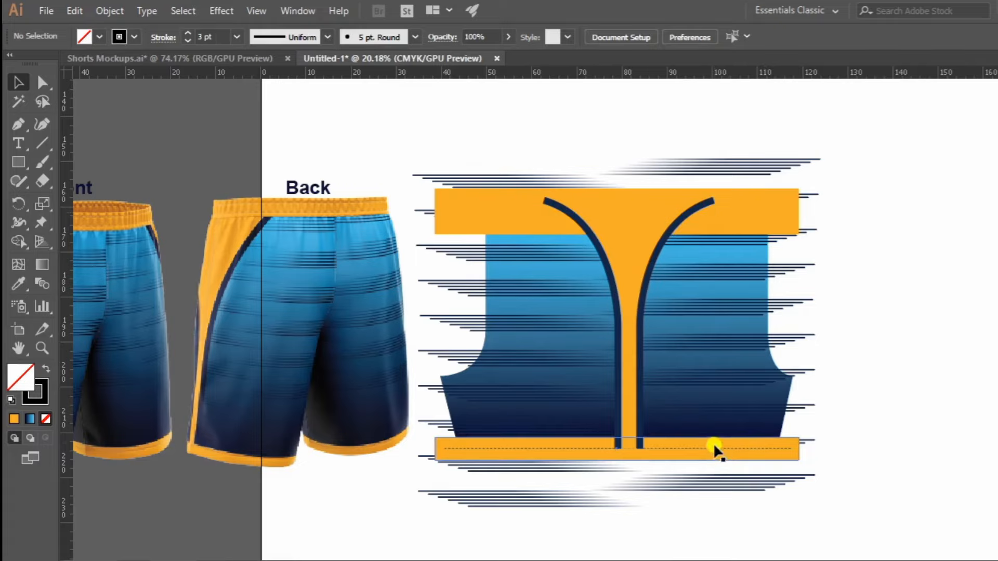
# Remove the hem's dashed line and bring the orange waistband and hem band to the front, covering the curve ends.
pyautogui.click(722, 445)
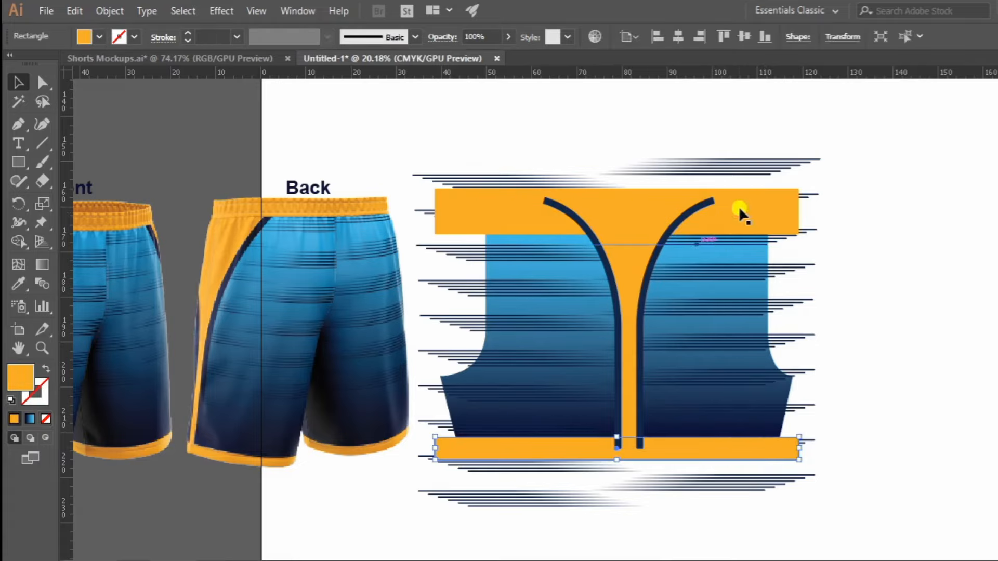
pyautogui.keyDown('shift'); pyautogui.click(740, 213); pyautogui.keyUp('shift')
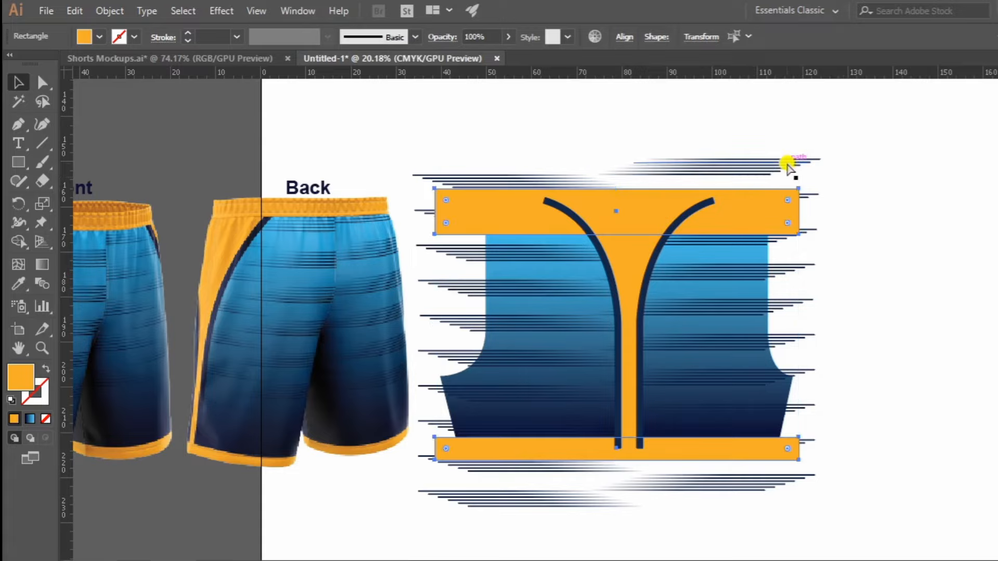
pyautogui.rightClick(708, 226)
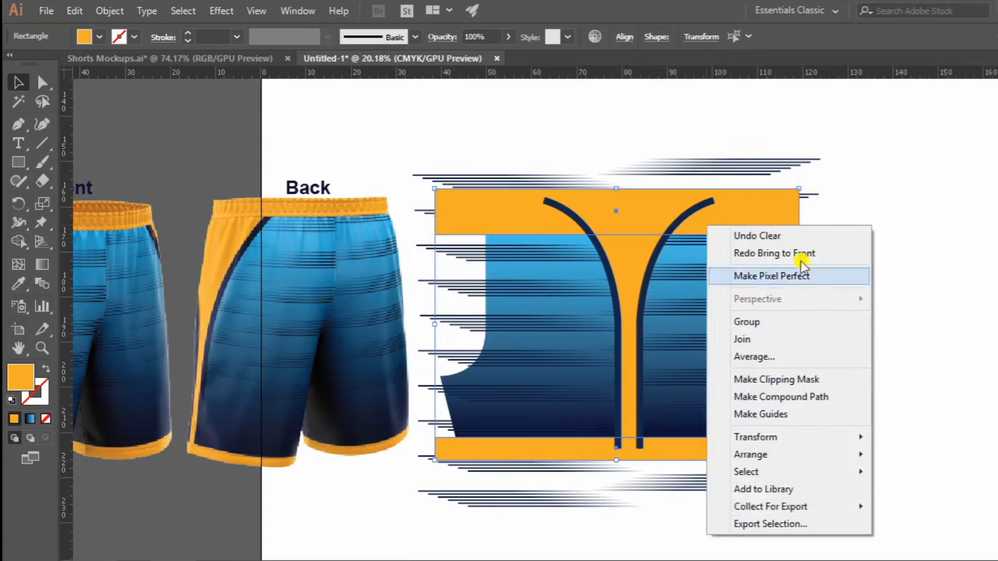
pyautogui.moveTo(767, 459)
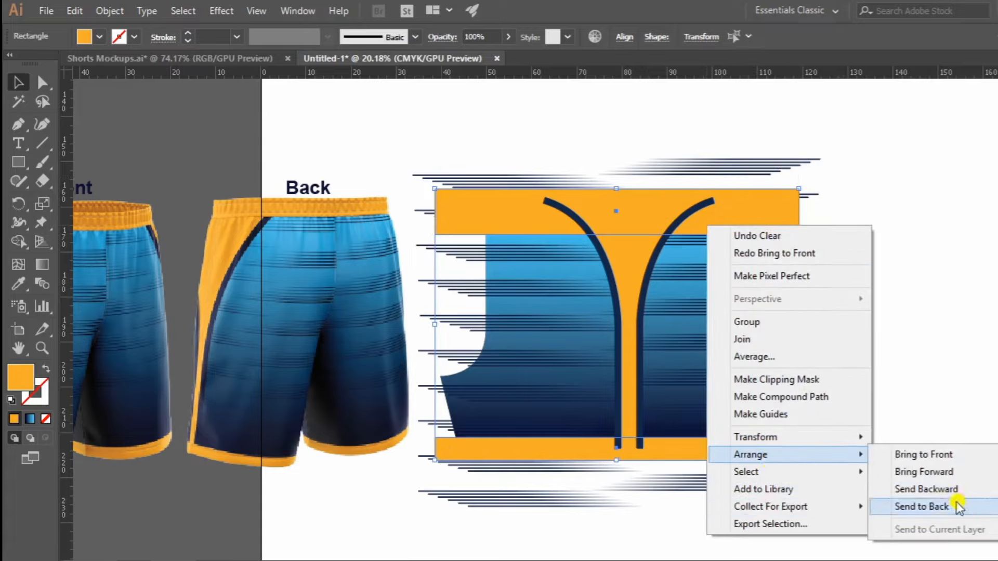
pyautogui.click(945, 456)
pyautogui.click(908, 311)
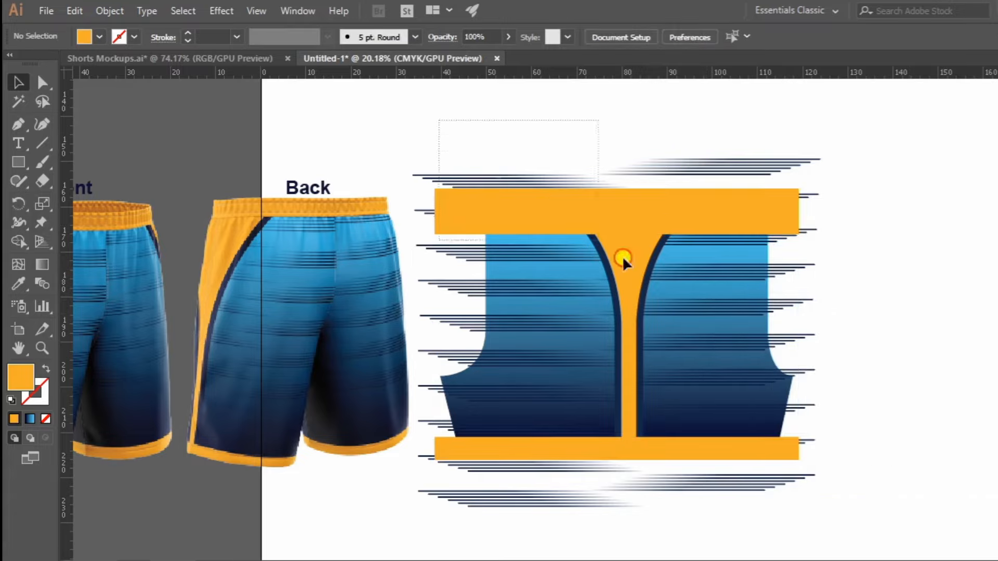
# Select the shorts piece with all its stripes, bands and side trim and group them.
pyautogui.moveTo(622, 255); pyautogui.dragTo(887, 515)
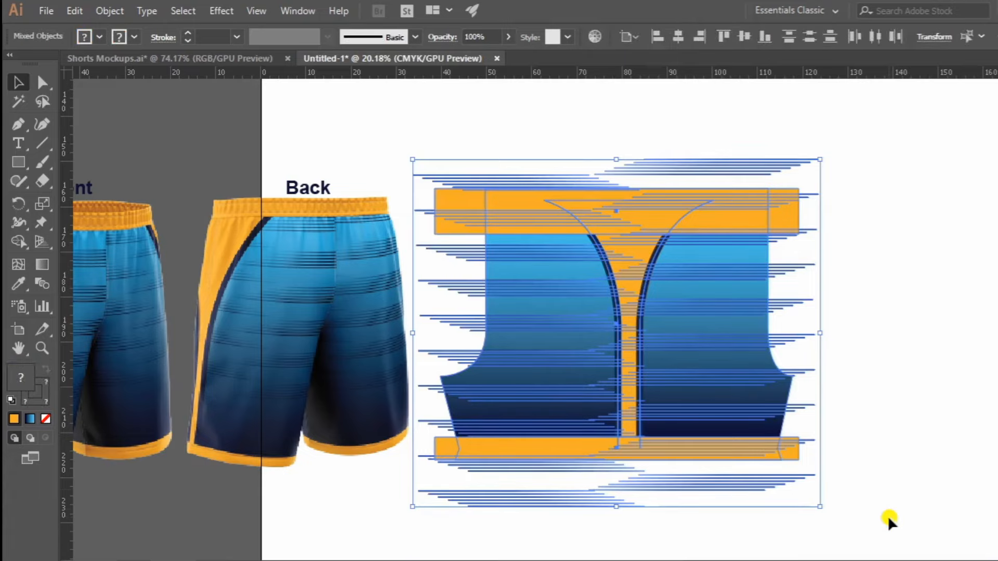
pyautogui.rightClick(660, 224)
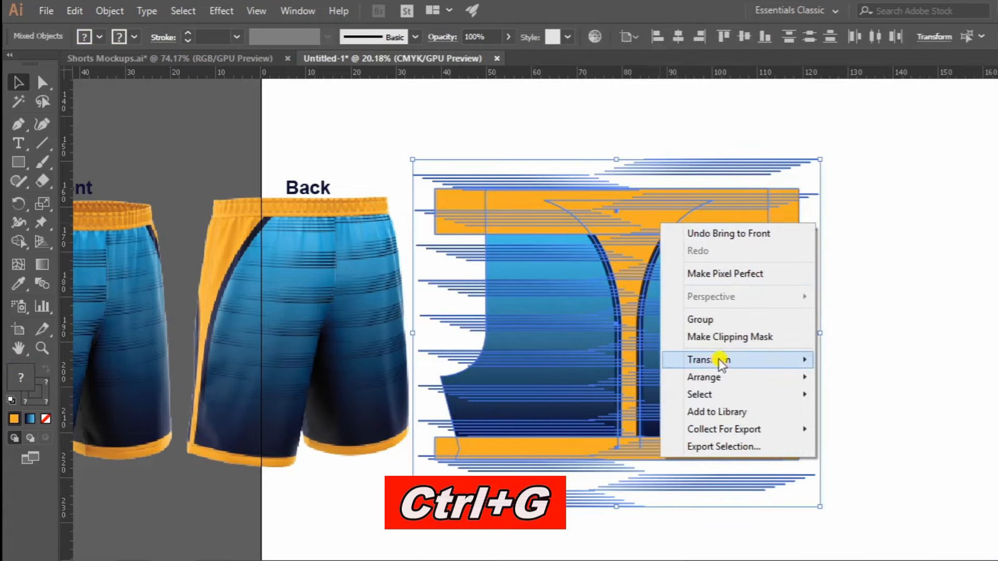
pyautogui.click(691, 319)
pyautogui.click(907, 244)
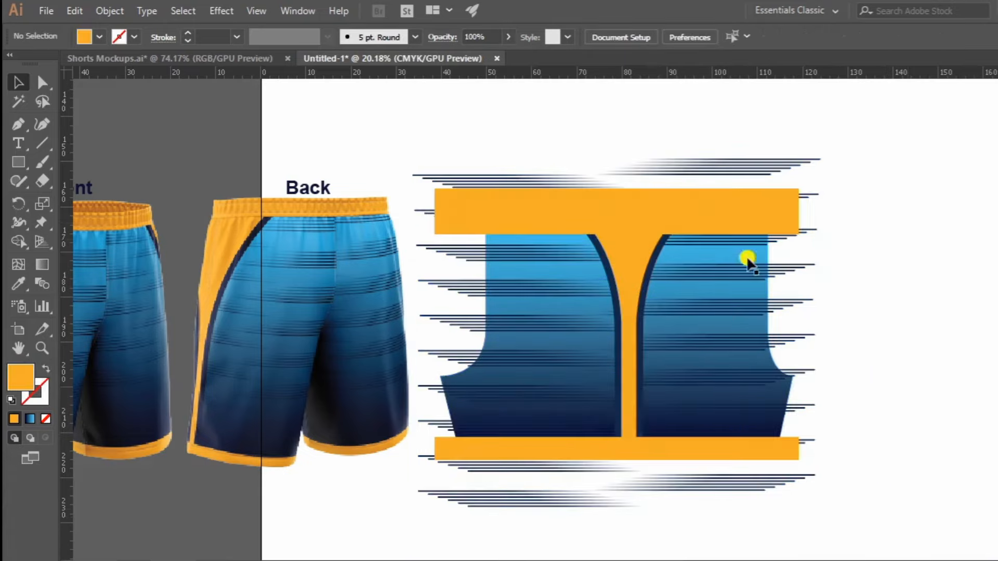
# Copy the gradient-filled shorts outline and paste the copy in place in front of the stripes, bands and side trim.
pyautogui.click(494, 380)
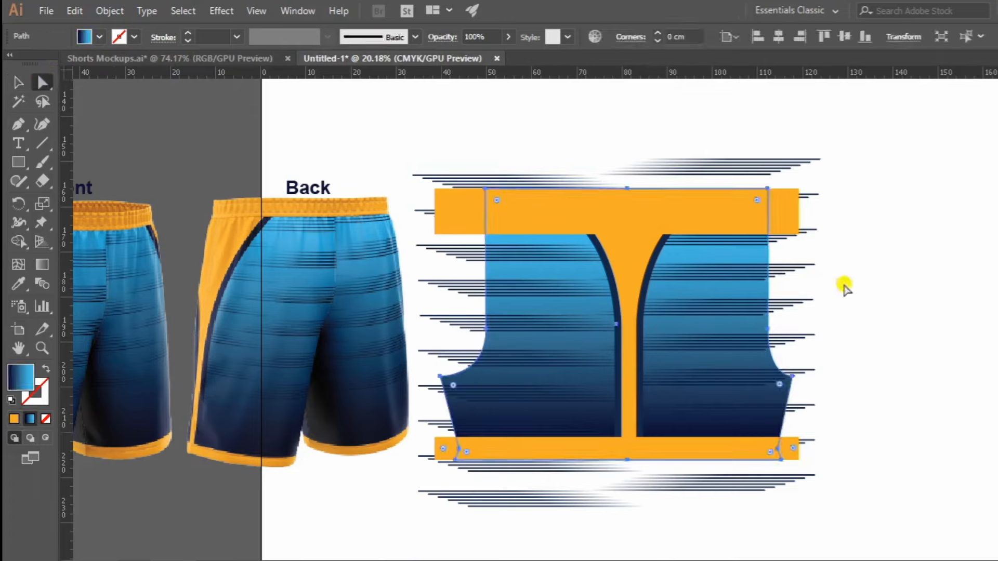
pyautogui.hotkey('ctrl', 'c')
pyautogui.click(905, 281)
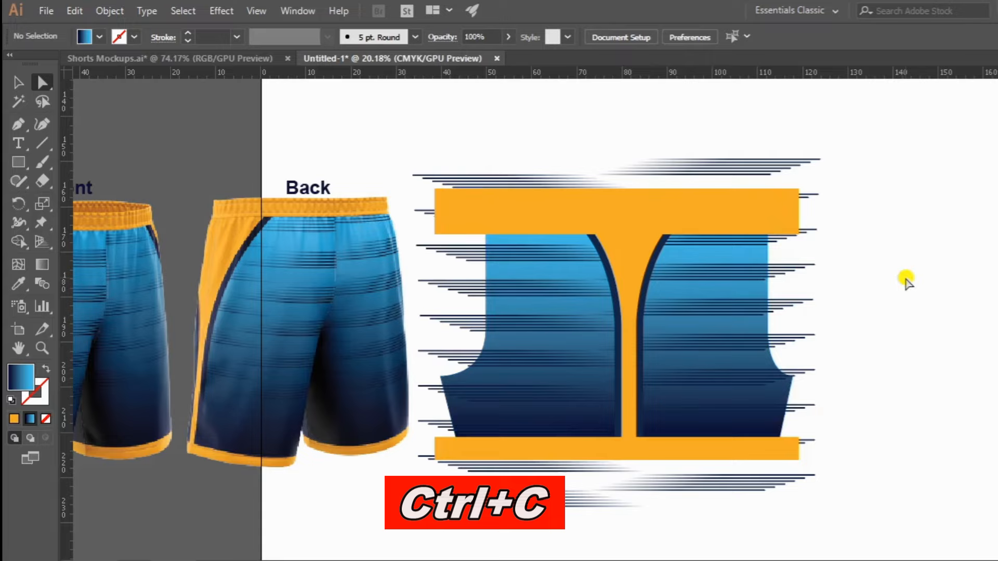
pyautogui.hotkey('ctrl', 'f')
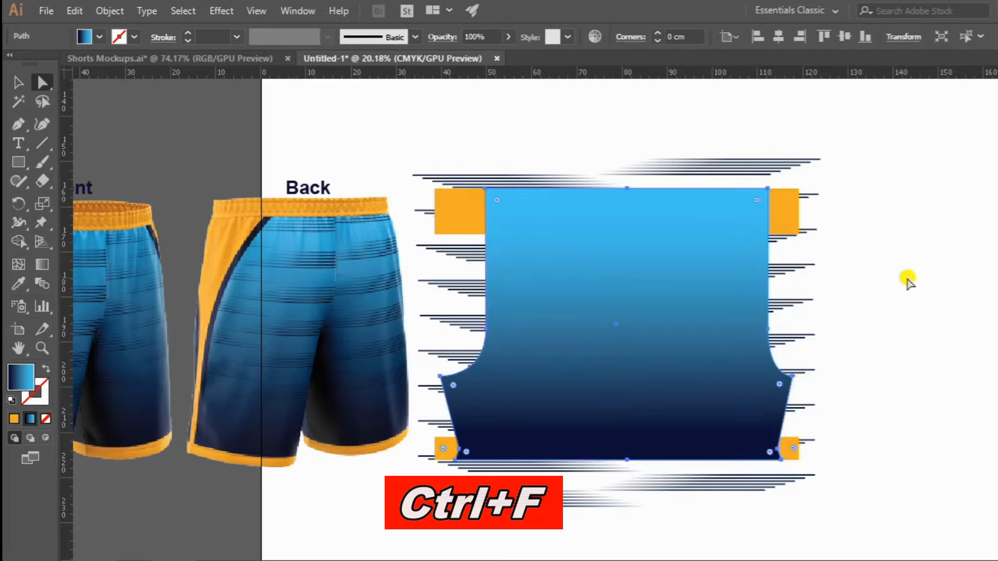
# Select the front outline together with all the shorts artwork and make a clipping mask that trims everything to the pattern shape.
pyautogui.click(19, 83)
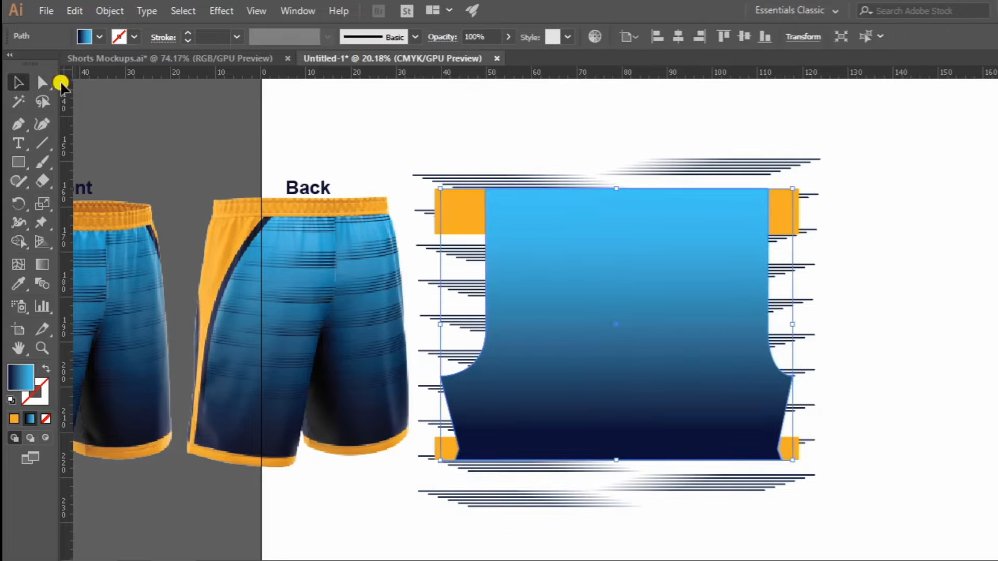
pyautogui.hotkey('ctrl', 'a')
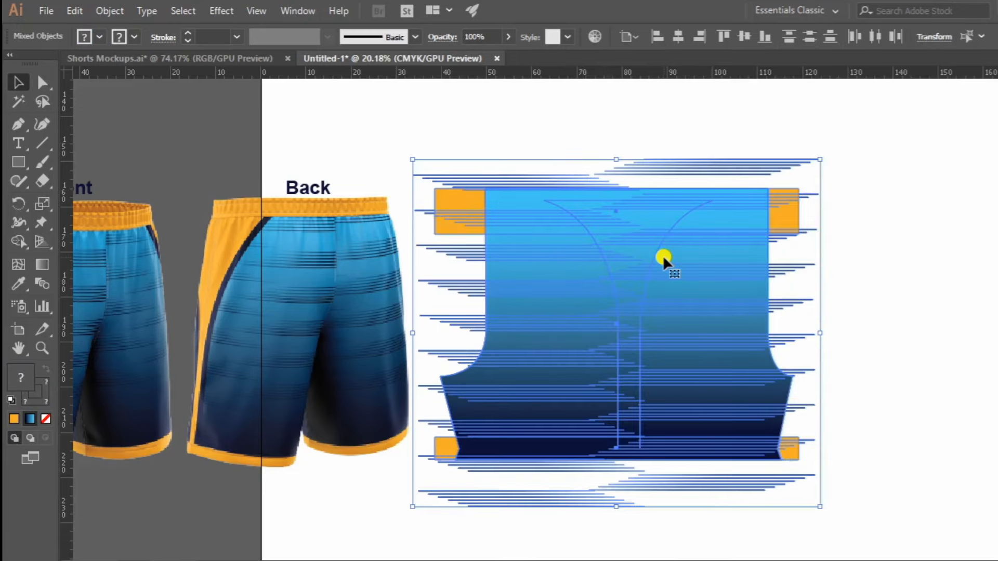
pyautogui.rightClick(655, 234)
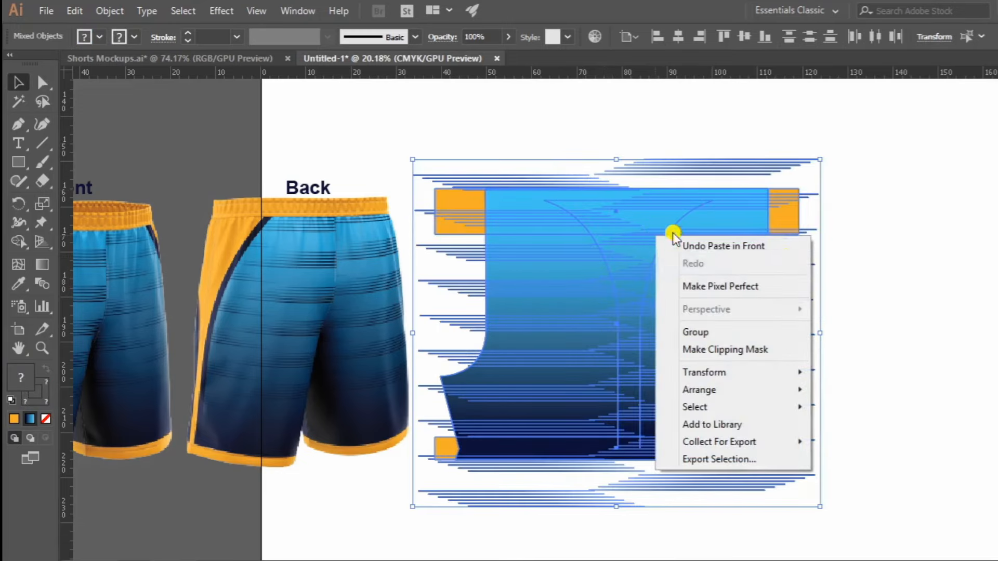
pyautogui.click(728, 351)
pyautogui.press('z')
pyautogui.moveTo(764, 225); pyautogui.dragTo(518, 338)
pyautogui.moveTo(691, 290); pyautogui.dragTo(592, 358)
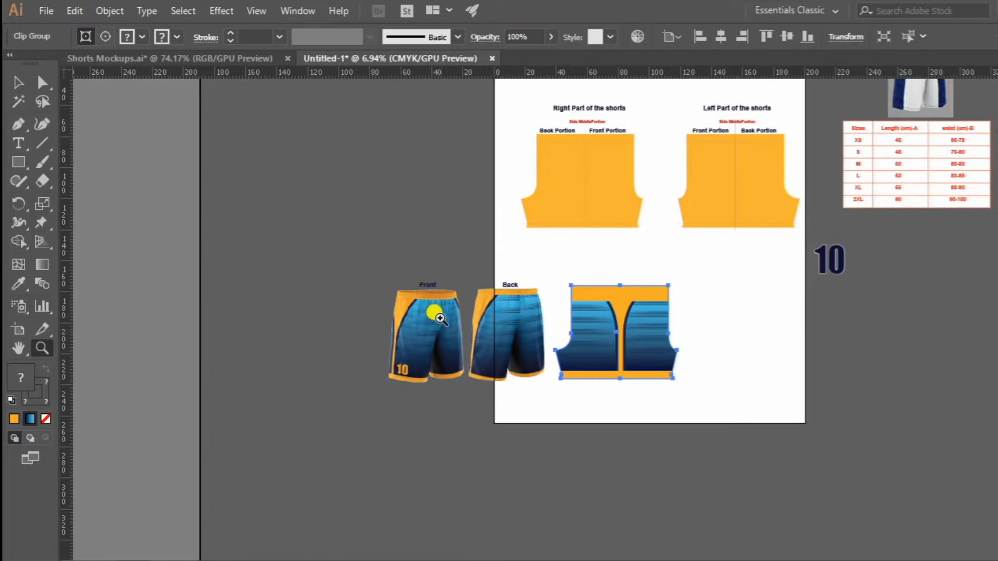
pyautogui.moveTo(460, 321); pyautogui.dragTo(561, 349)
pyautogui.moveTo(651, 330); pyautogui.dragTo(517, 361)
pyautogui.press('v')
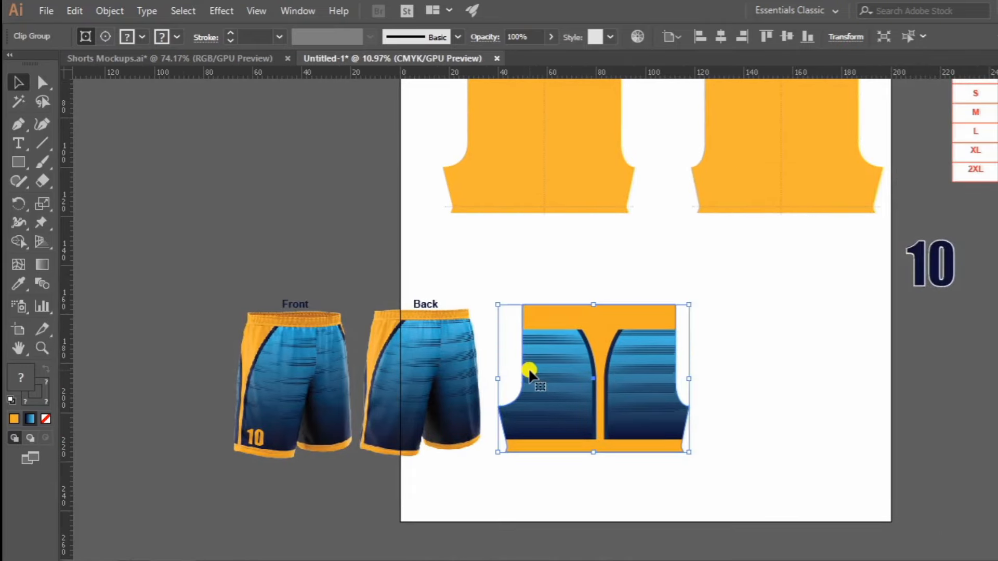
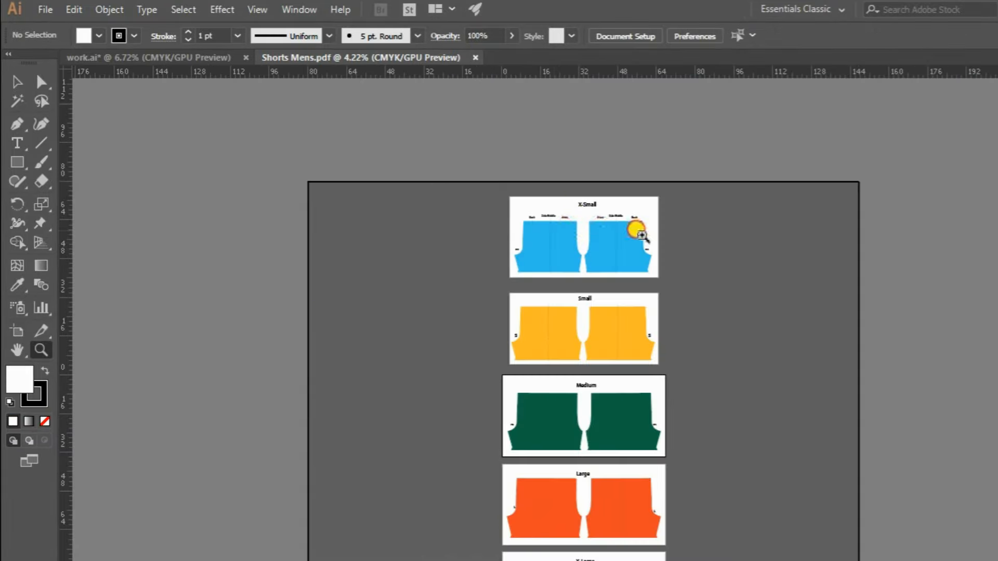
# Look through the shorts patterns for all sizes from X-Small to 2X-Large in Shorts Mens.pdf.
pyautogui.click(641, 235)
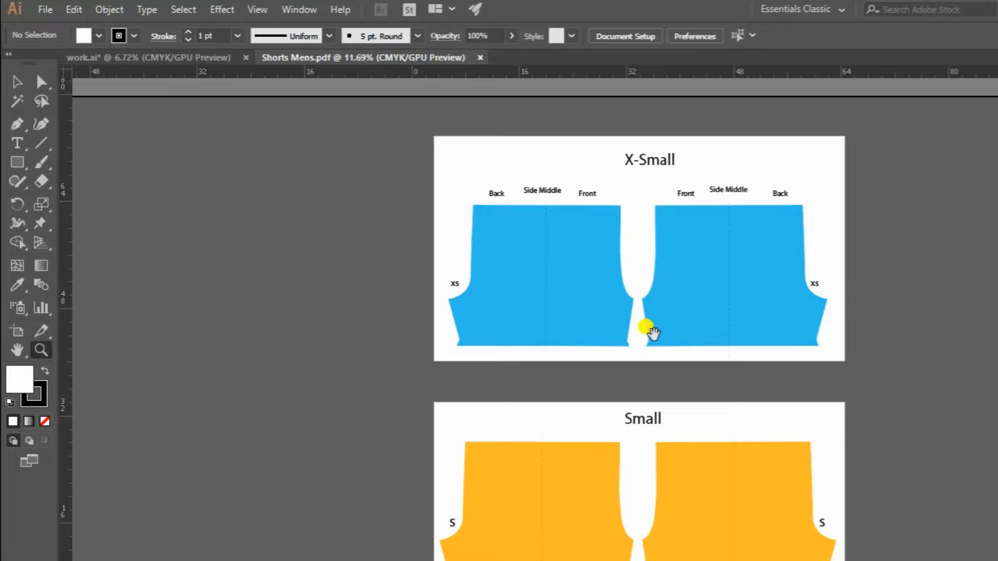
pyautogui.moveTo(667, 375); pyautogui.dragTo(644, 178)
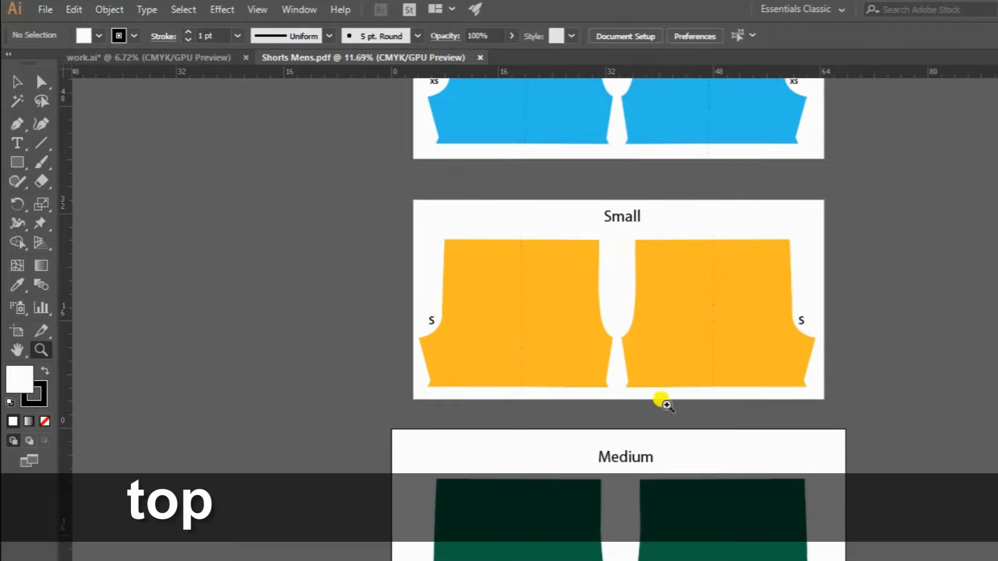
pyautogui.moveTo(658, 445); pyautogui.dragTo(648, 232)
pyautogui.moveTo(664, 407); pyautogui.dragTo(685, 262)
pyautogui.moveTo(709, 303); pyautogui.dragTo(627, 364)
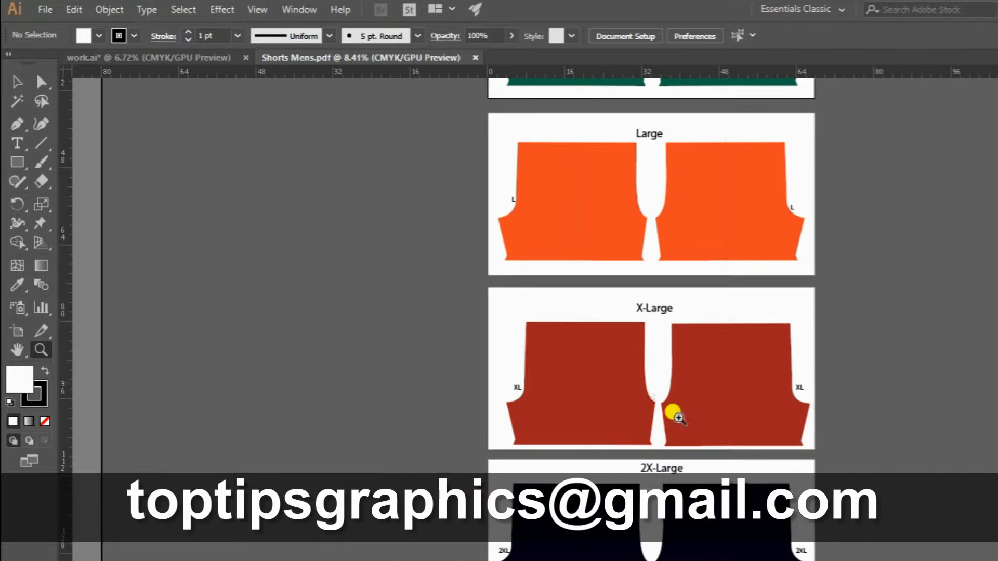
pyautogui.moveTo(694, 446); pyautogui.dragTo(684, 385)
pyautogui.moveTo(693, 232); pyautogui.dragTo(696, 347)
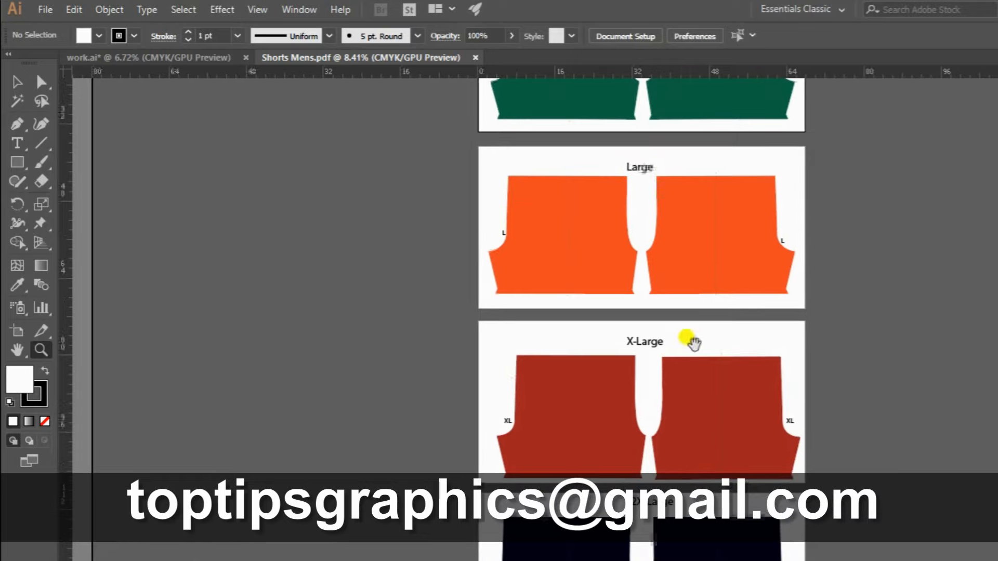
pyautogui.moveTo(677, 296); pyautogui.dragTo(681, 409)
pyautogui.moveTo(673, 196); pyautogui.dragTo(672, 360)
pyautogui.moveTo(660, 302); pyautogui.dragTo(658, 422)
pyautogui.moveTo(701, 293); pyautogui.dragTo(703, 373)
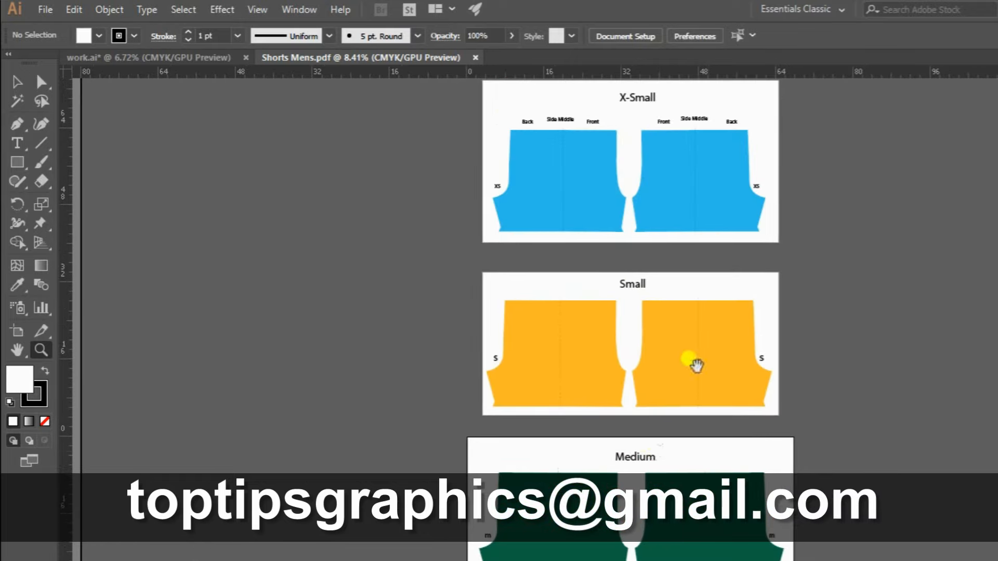
pyautogui.moveTo(706, 260); pyautogui.dragTo(705, 333)
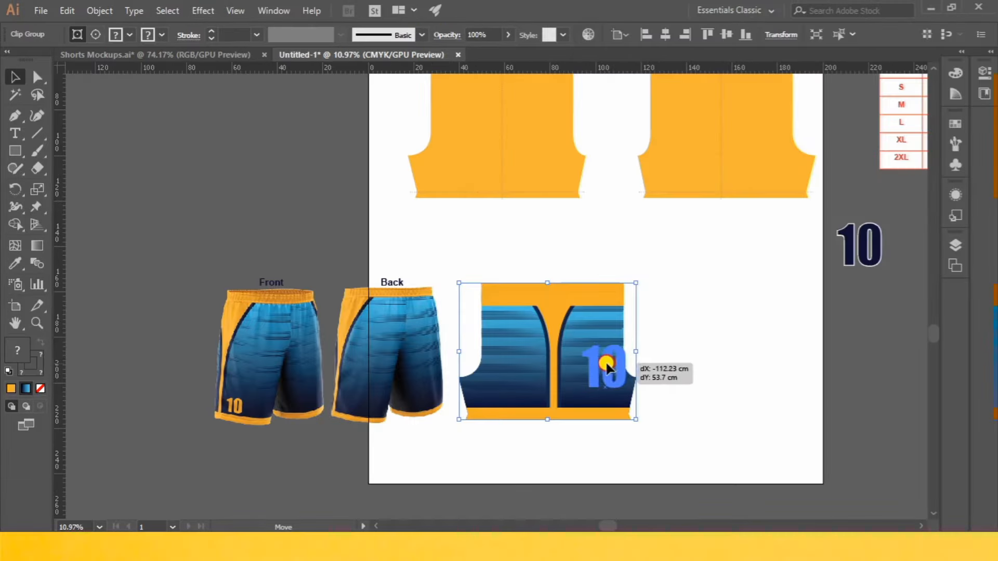
# Move the number 10 to the empty area beside the shorts piece and recolour it with the sampled orange fill and no stroke.
pyautogui.moveTo(608, 363); pyautogui.dragTo(831, 359)
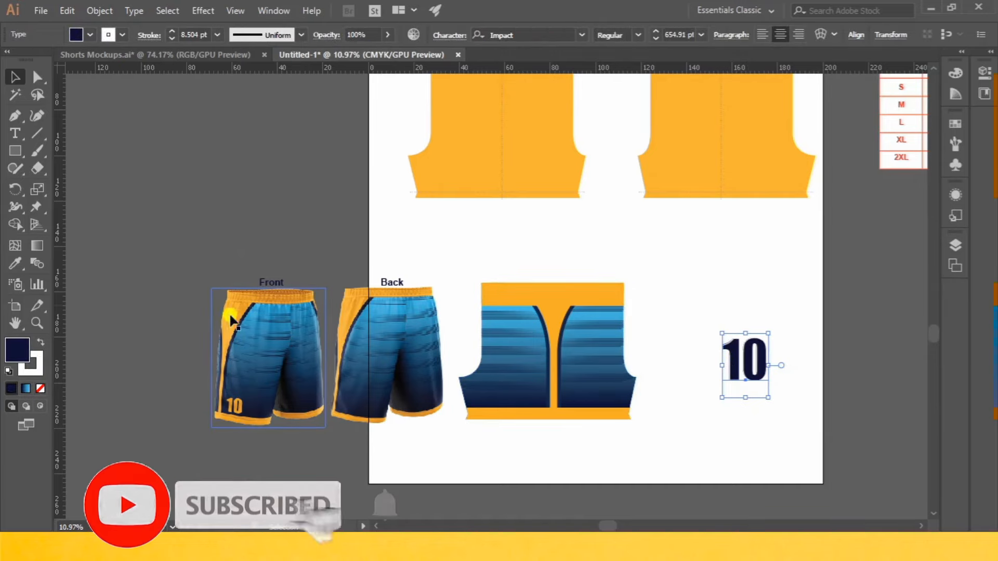
pyautogui.click(15, 263)
pyautogui.click(751, 149)
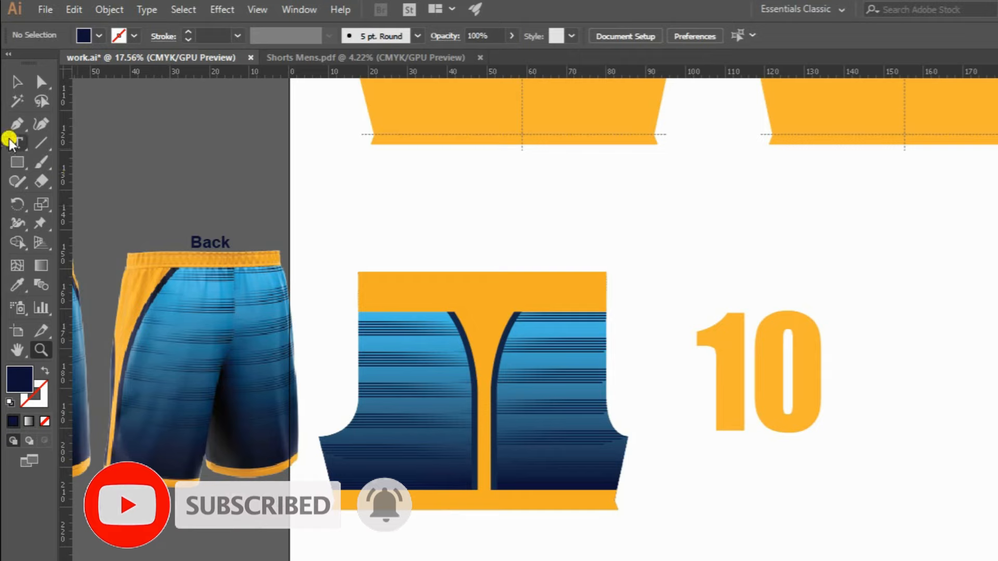
# Set the height of the orange number 10 to 10 cm, scaling it proportionally.
pyautogui.click(14, 79)
pyautogui.click(783, 356)
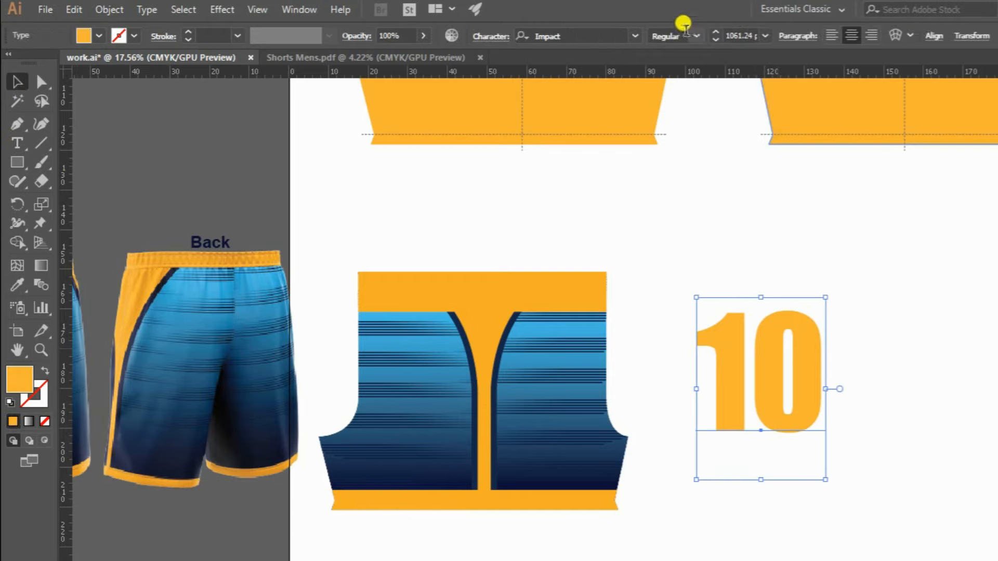
pyautogui.click(977, 35)
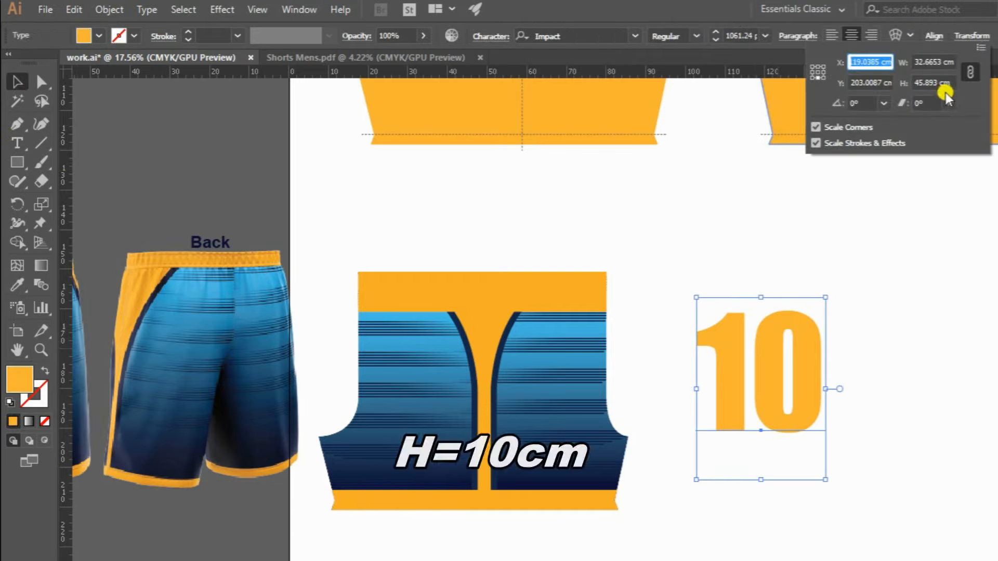
pyautogui.click(936, 82)
pyautogui.write('10')
pyautogui.press('Return')
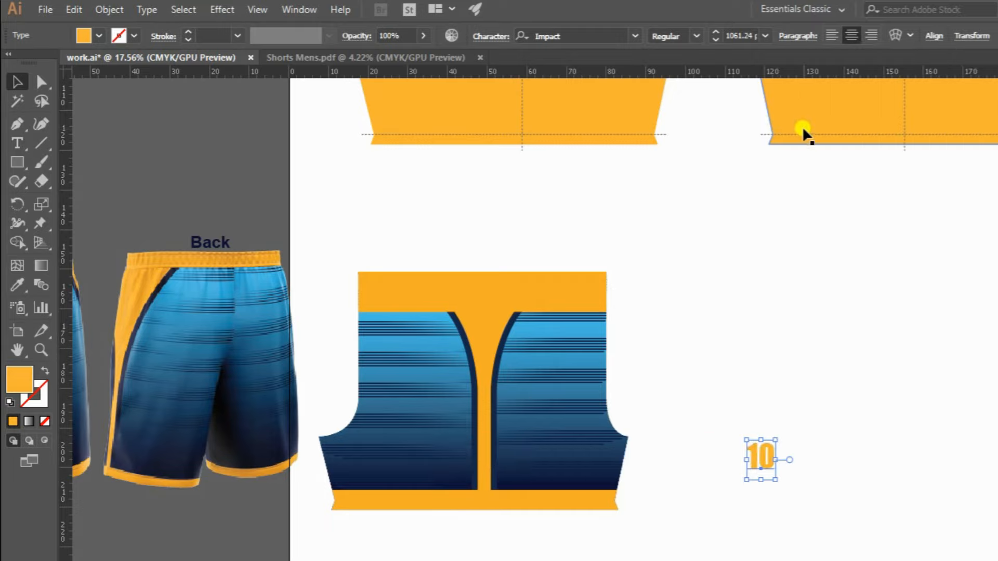
# Place the number on the shorts' front portion, flush with the navy side trim and resting on the hem band.
pyautogui.click(790, 369)
pyautogui.moveTo(777, 465); pyautogui.dragTo(800, 456)
pyautogui.press('z')
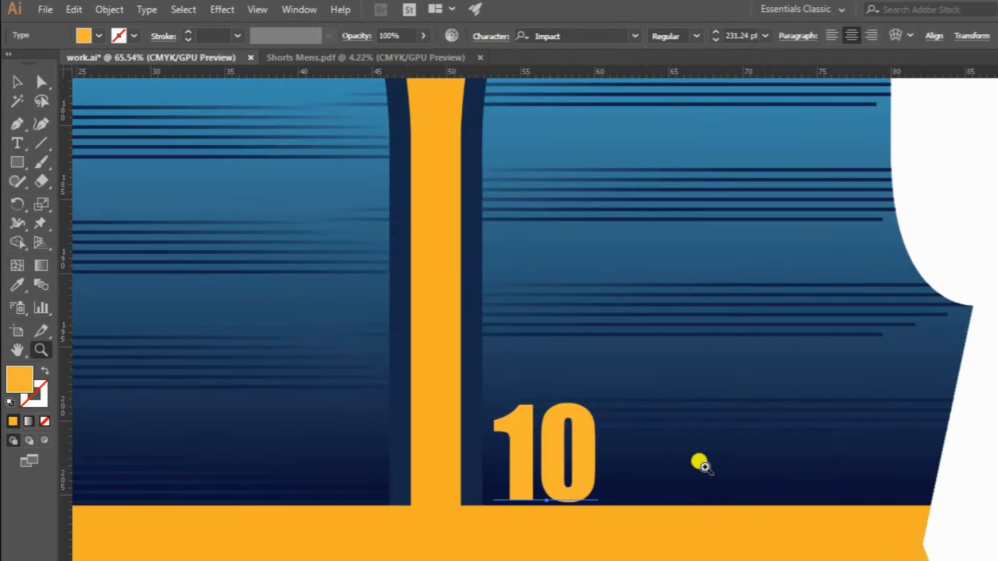
pyautogui.press('v')
pyautogui.moveTo(575, 439); pyautogui.dragTo(563, 442)
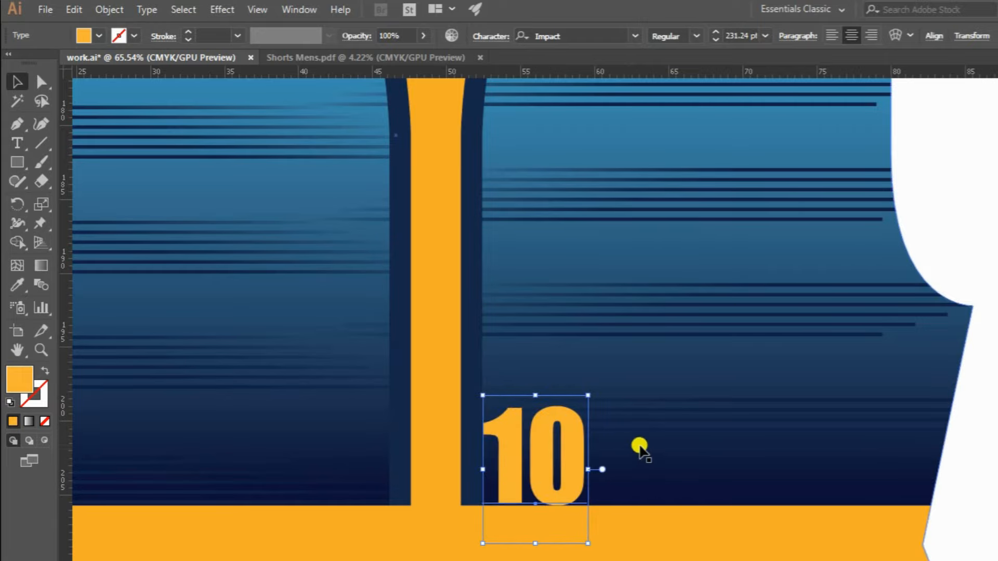
pyautogui.click(638, 450)
# Set the keyboard increment to 2.5 cm and nudge the number one increment right and one up from the trim and hem.
pyautogui.hotkey('ctrl', 'k')
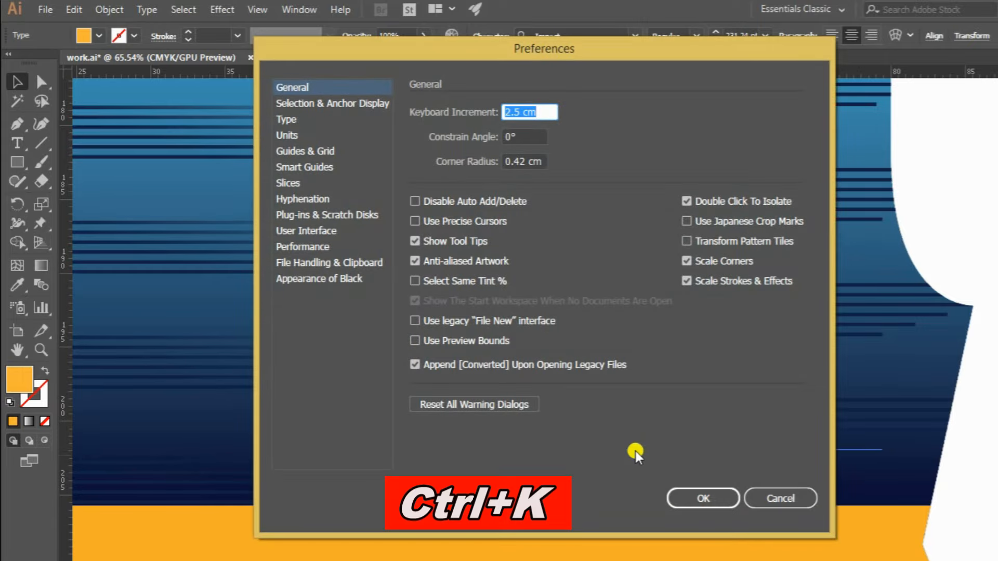
pyautogui.write('2.')
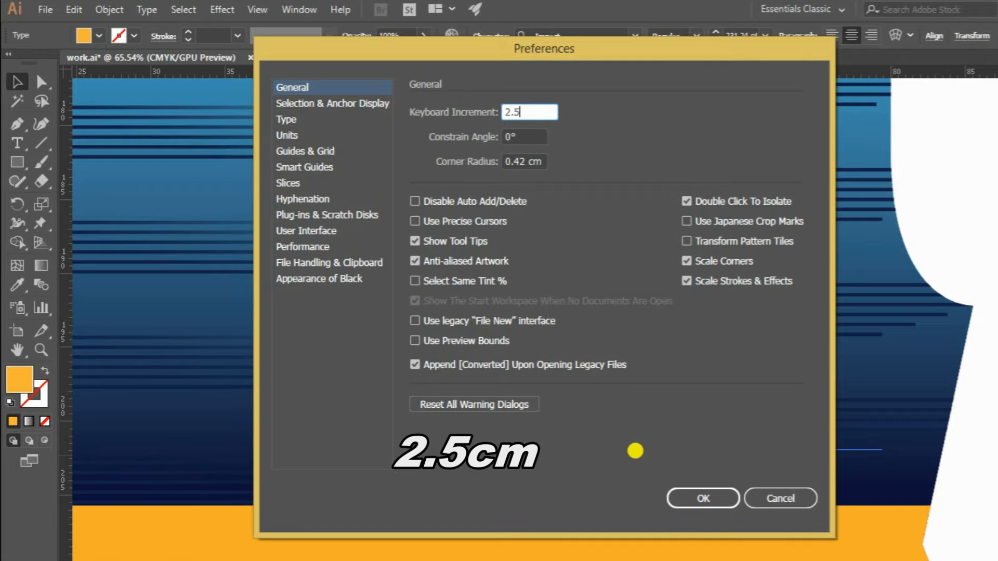
pyautogui.click(686, 496)
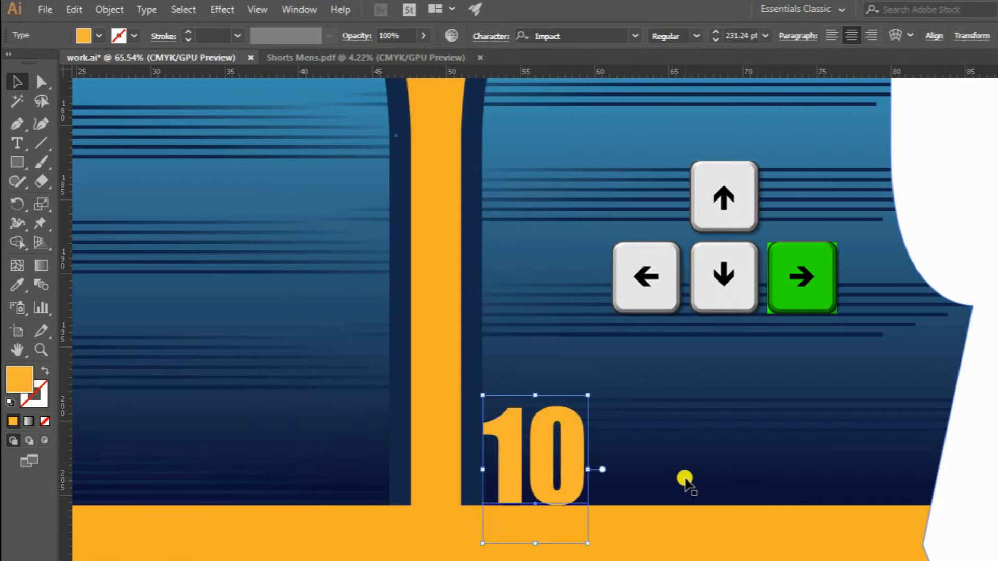
pyautogui.press('Right')
pyautogui.press('Up')
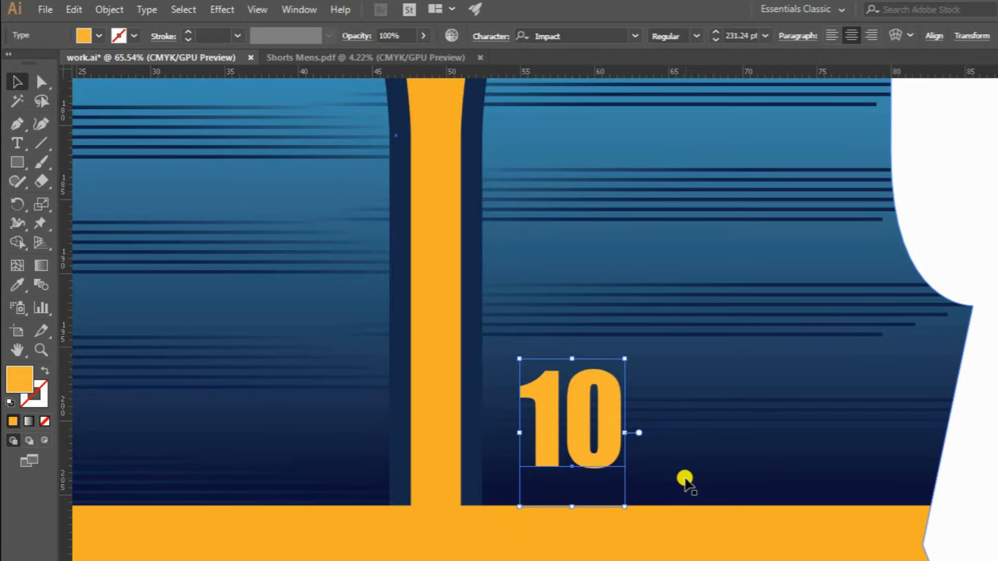
# Select the clipped shorts piece together with its number 10 and group them.
pyautogui.press('z')
pyautogui.moveTo(697, 270); pyautogui.dragTo(422, 329)
pyautogui.click(18, 80)
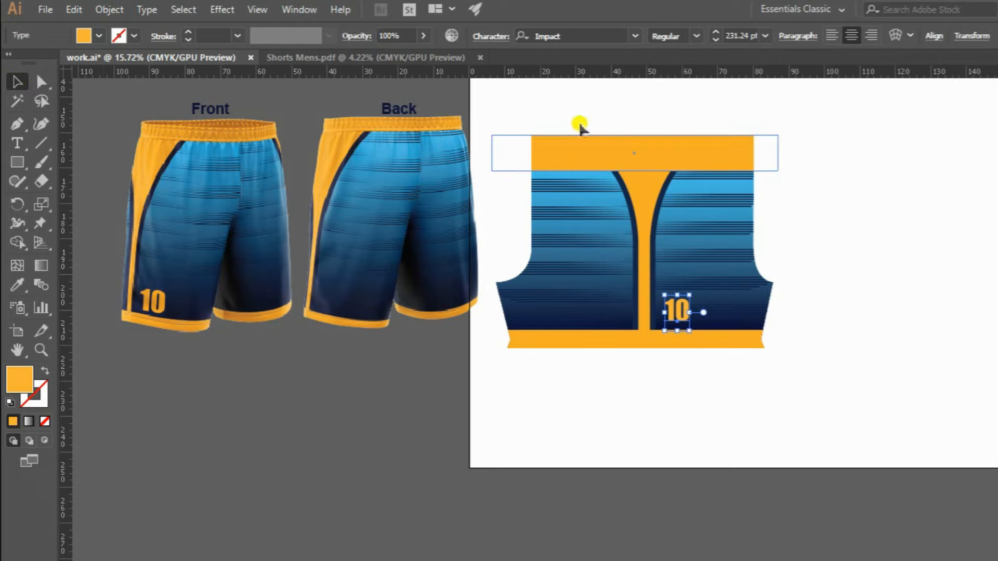
pyautogui.moveTo(538, 104); pyautogui.dragTo(785, 393)
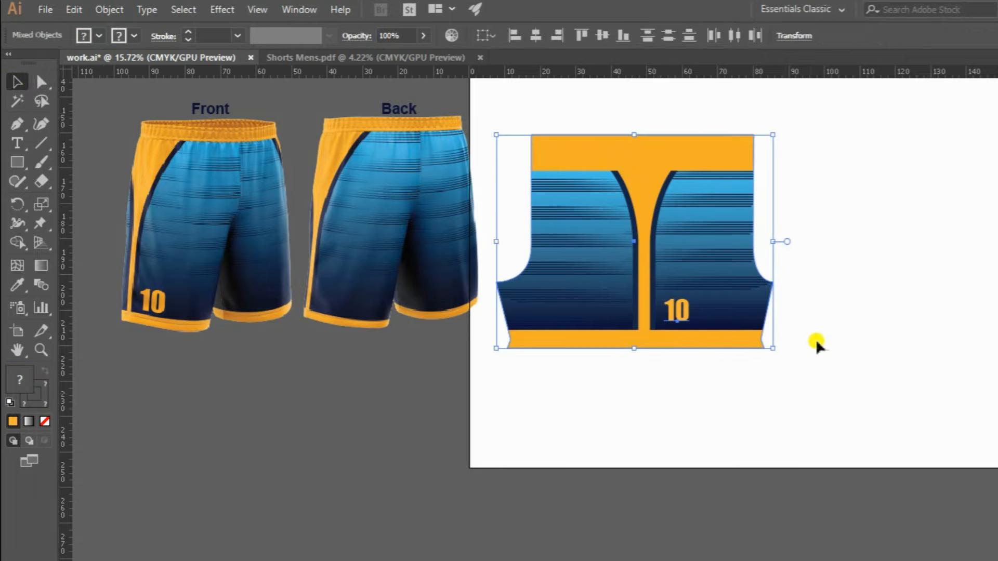
pyautogui.hotkey('ctrl', 'g')
# Copy the "Right Part of the shorts" title from the pattern above to just over the finished shorts piece.
pyautogui.press('z')
pyautogui.moveTo(761, 172); pyautogui.dragTo(644, 364)
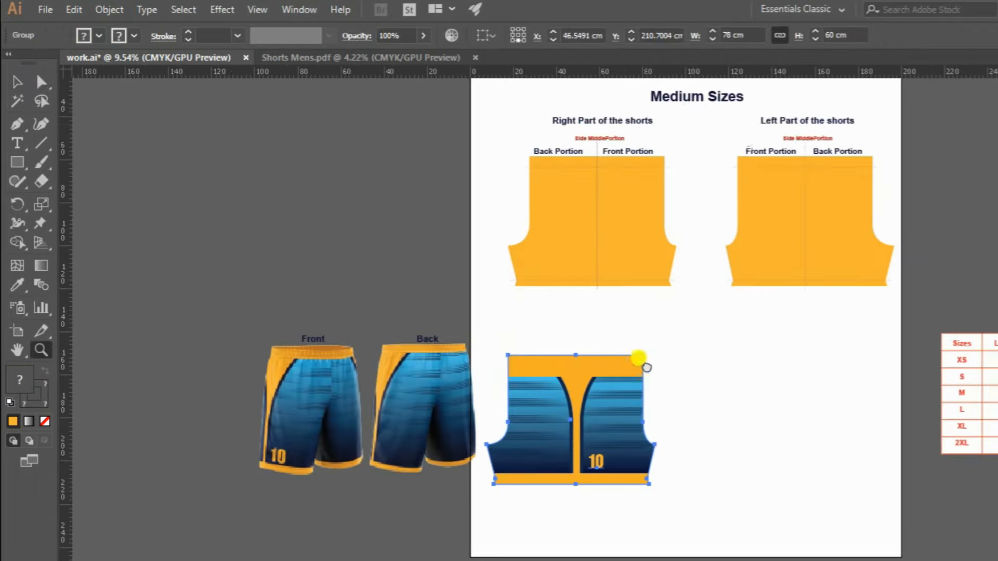
pyautogui.click(8, 81)
pyautogui.moveTo(613, 120); pyautogui.dragTo(571, 341)
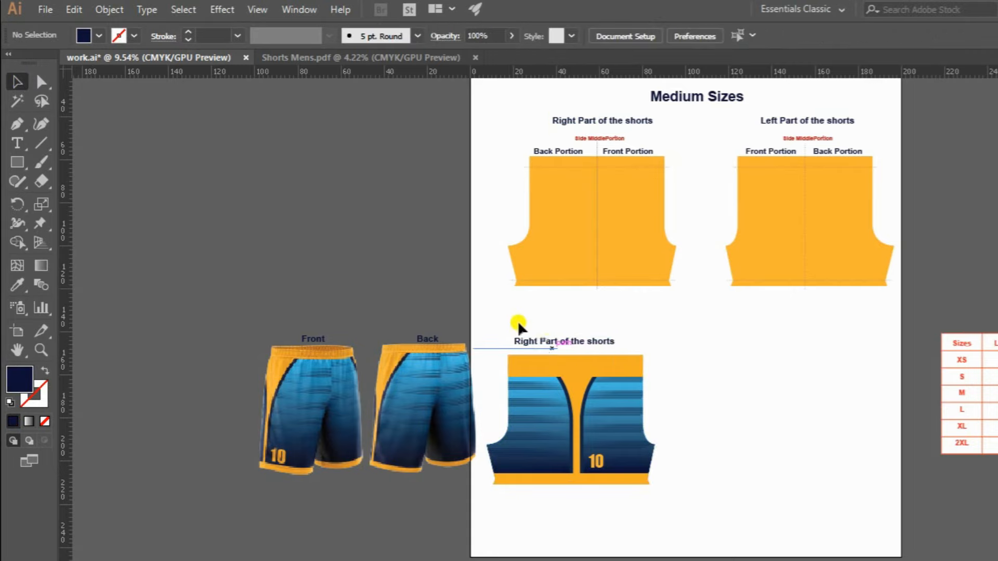
# Duplicate the finished piece with its title alongside the original and reflect the copy across the vertical axis.
pyautogui.moveTo(516, 323); pyautogui.dragTo(744, 439)
pyautogui.rightClick(744, 439)
pyautogui.moveTo(812, 338)
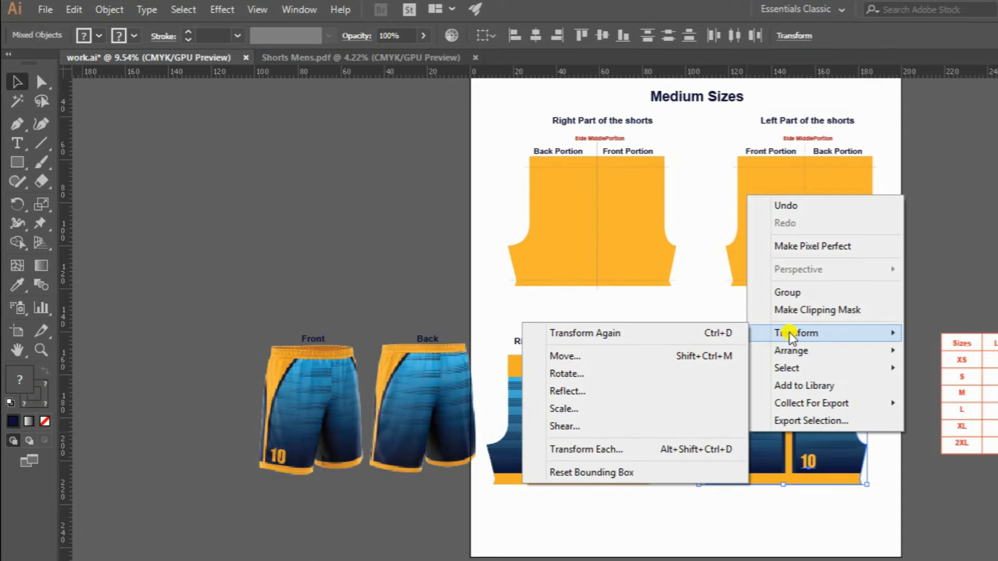
pyautogui.click(593, 387)
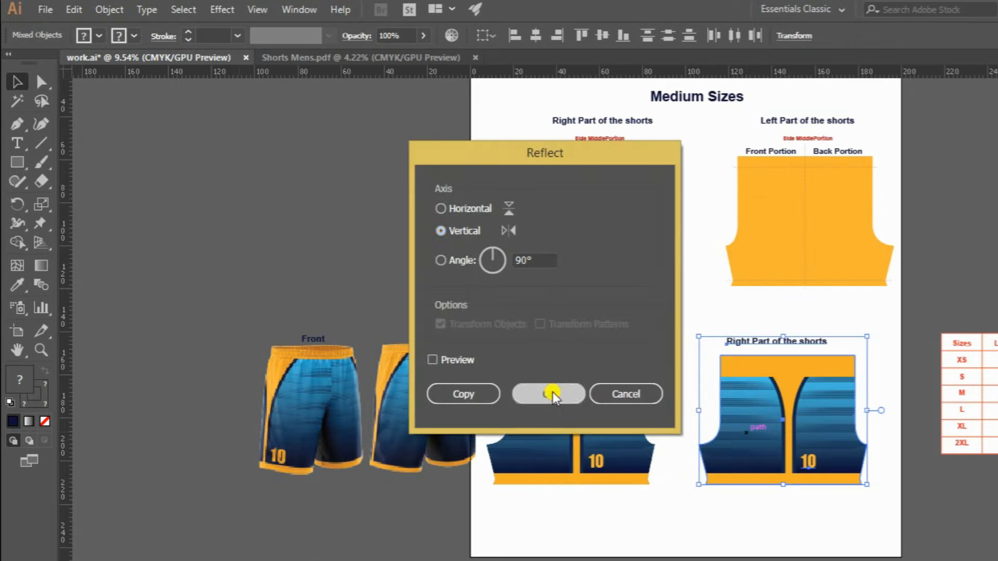
pyautogui.click(552, 394)
# Delete the mirrored number 10 from the left part of the shorts.
pyautogui.moveTo(753, 407); pyautogui.dragTo(858, 393)
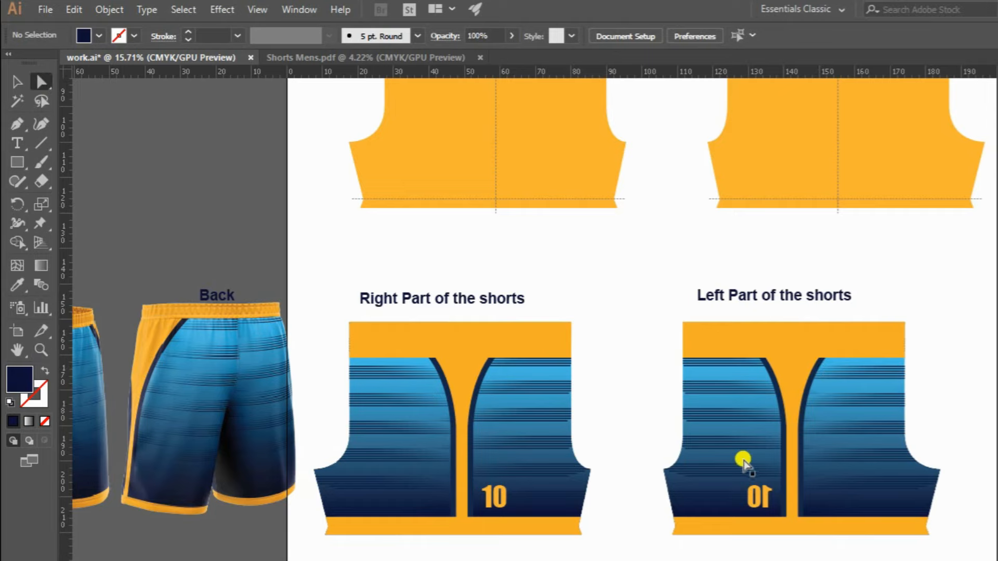
pyautogui.click(759, 493)
pyautogui.press('Delete')
# Move the left shorts piece with its title horizontally about 13 cm closer to the right piece.
pyautogui.press('z')
pyautogui.moveTo(679, 280); pyautogui.dragTo(642, 319)
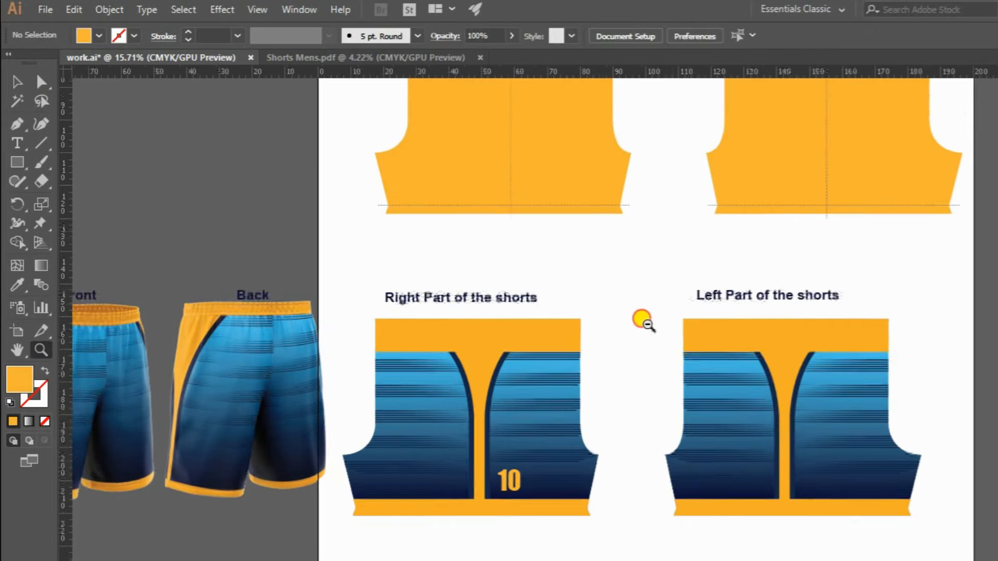
pyautogui.keyDown('alt'); pyautogui.click(643, 321); pyautogui.keyUp('alt')
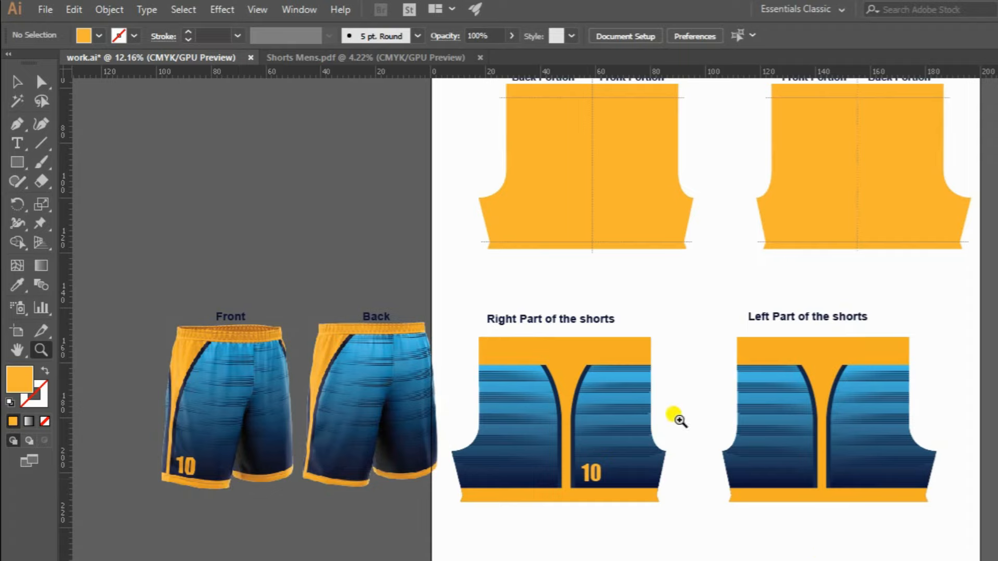
pyautogui.keyDown('alt'); pyautogui.click(709, 320); pyautogui.keyUp('alt')
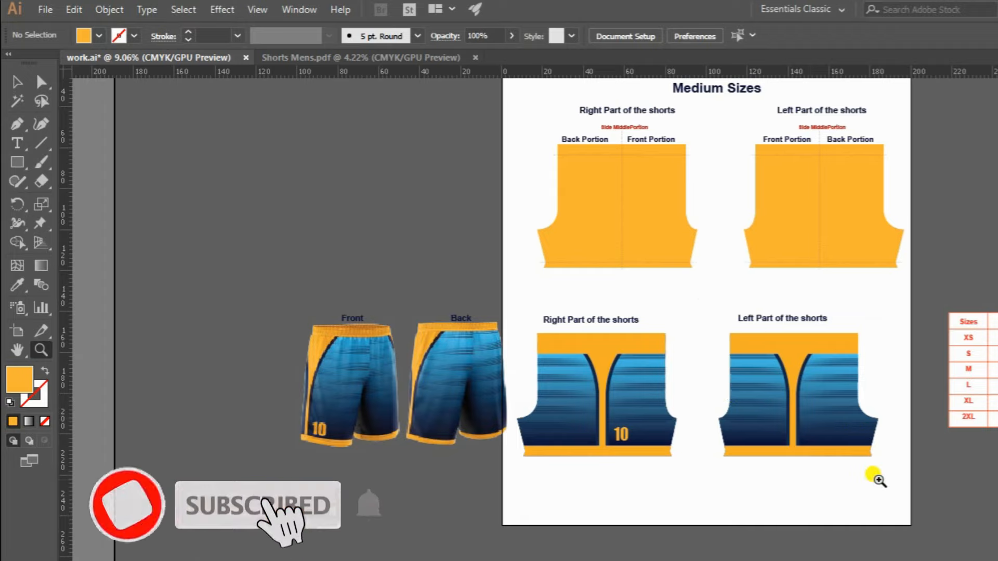
pyautogui.click(17, 82)
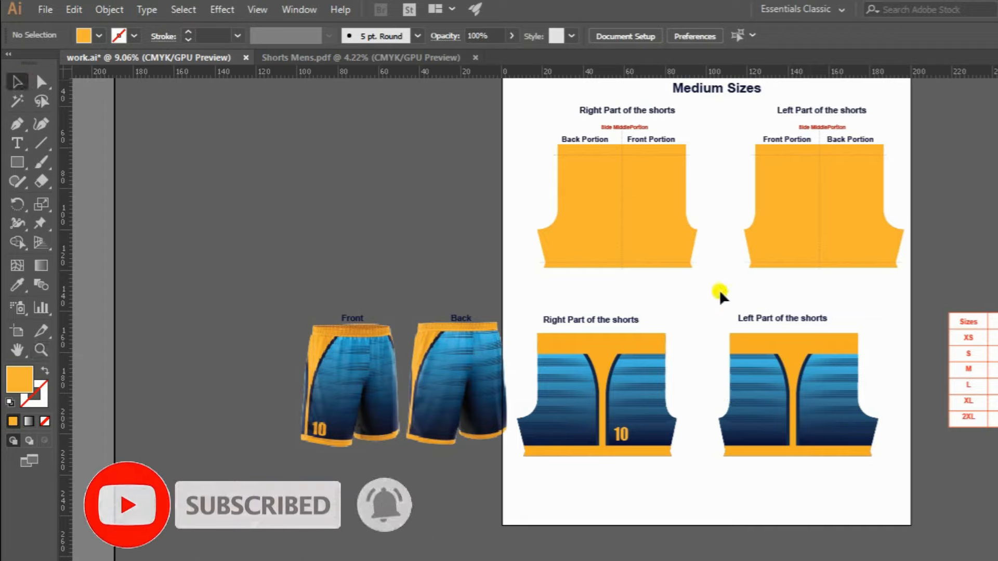
pyautogui.moveTo(818, 431); pyautogui.dragTo(791, 432)
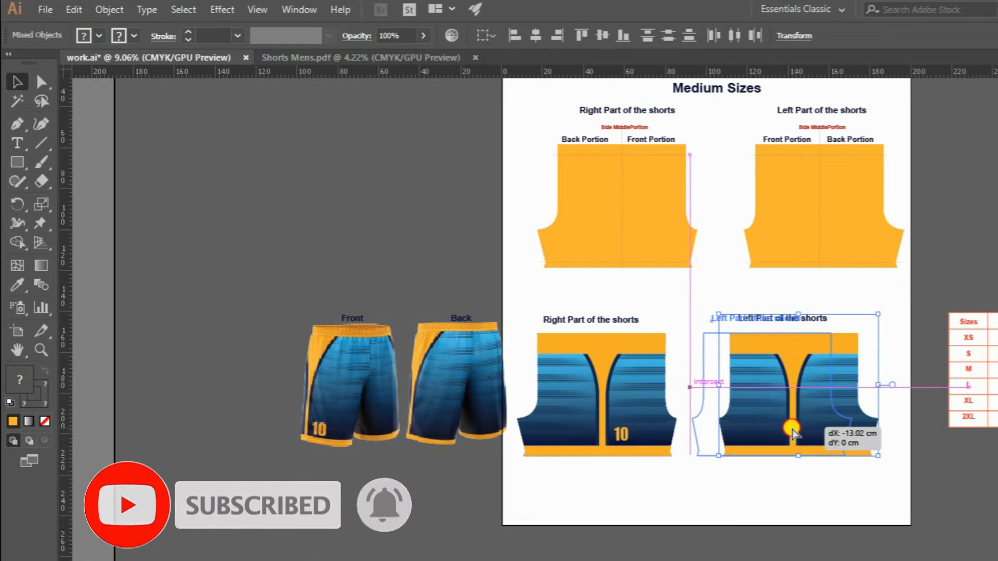
pyautogui.press('z')
pyautogui.moveTo(718, 380); pyautogui.dragTo(730, 379)
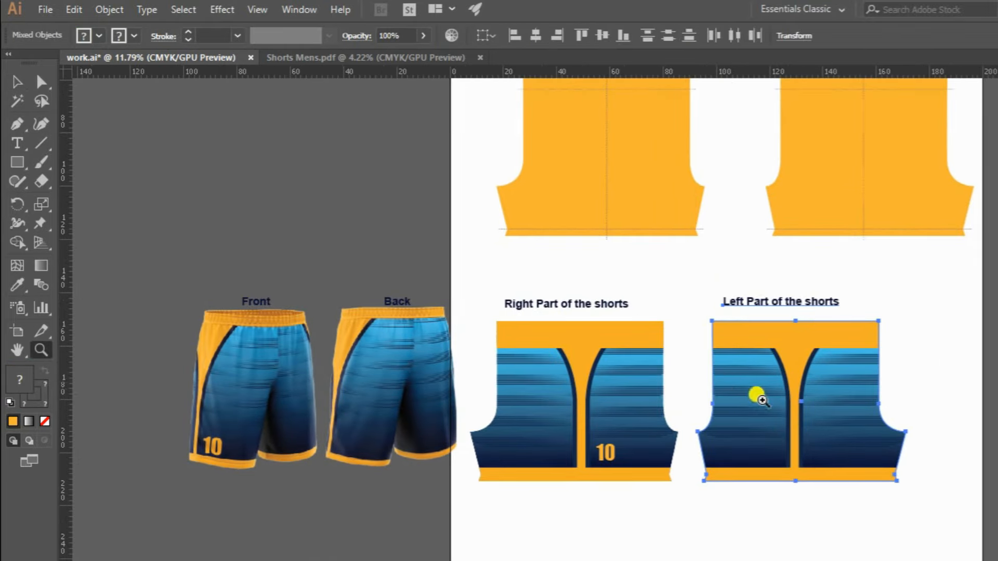